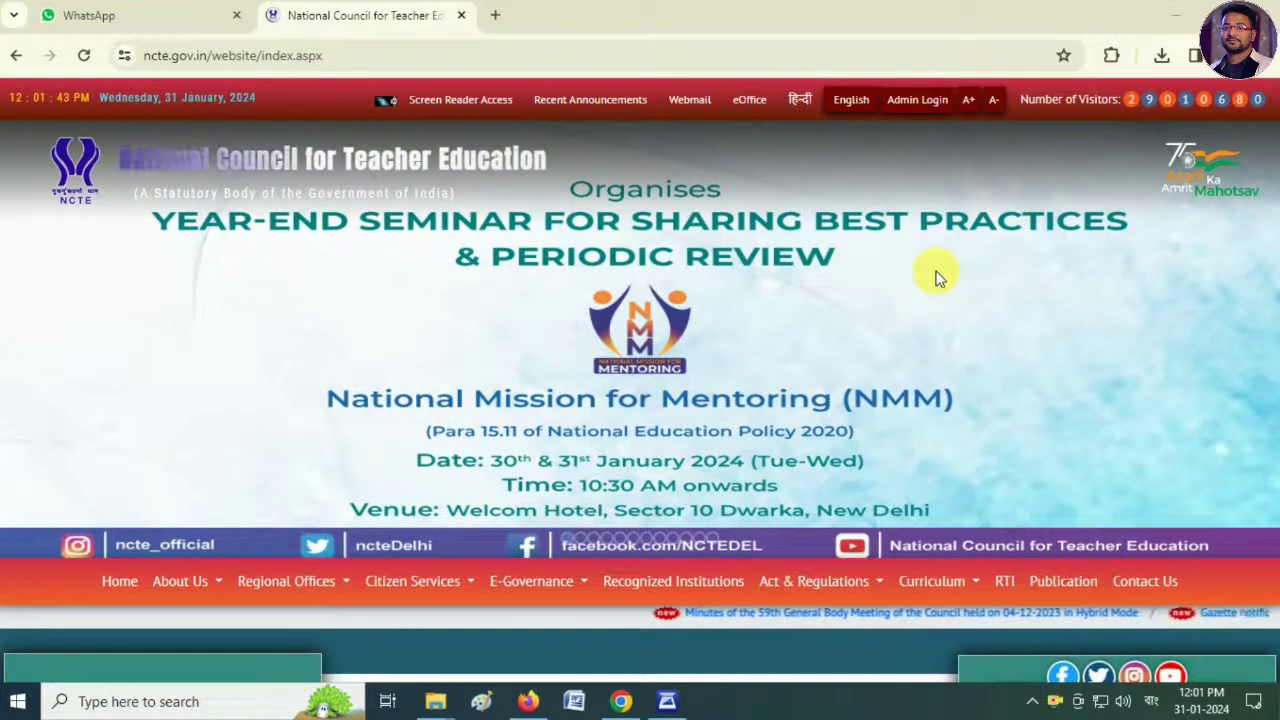
From the NCTE e-Services carousel, open the OTPRMS Teacher-Pupil Registration portal in a new tab.
{"action": "scroll", "coordinate": [938, 278], "scroll_direction": "down", "scroll_amount": 8}
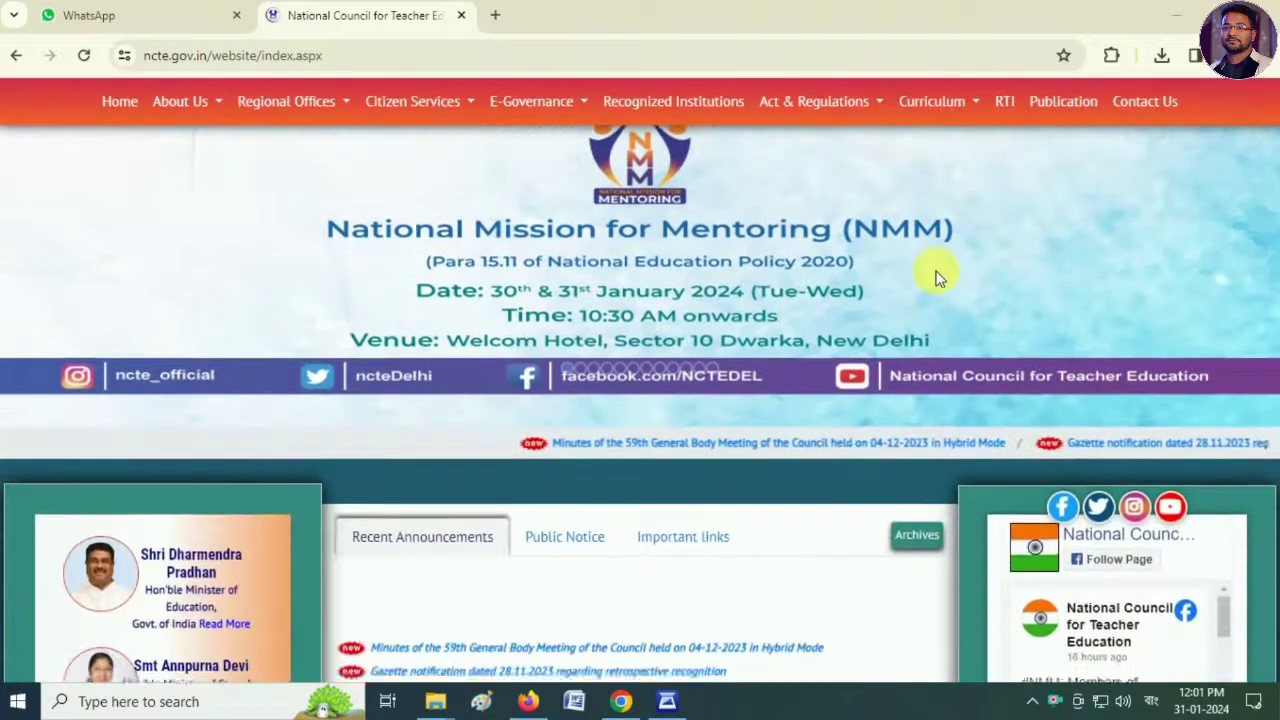
{"action": "scroll", "coordinate": [938, 278], "scroll_direction": "down", "scroll_amount": 5}
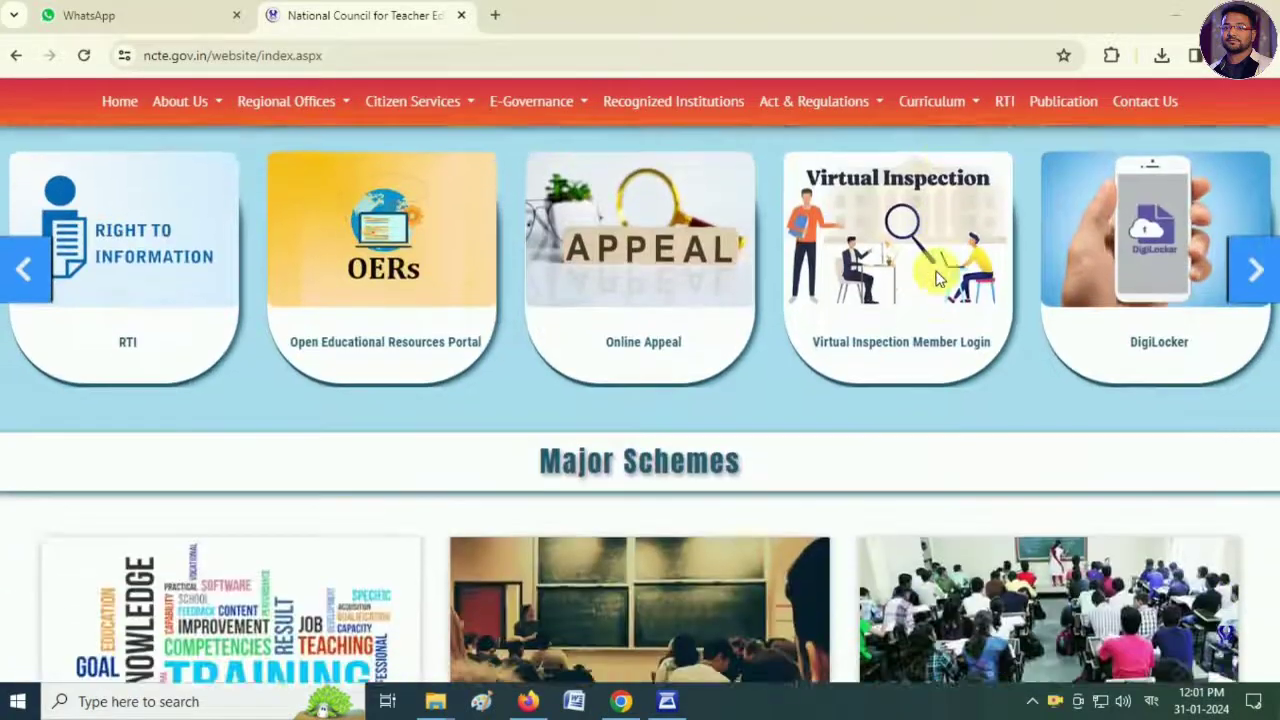
{"action": "scroll", "coordinate": [938, 278], "scroll_direction": "down", "scroll_amount": 5}
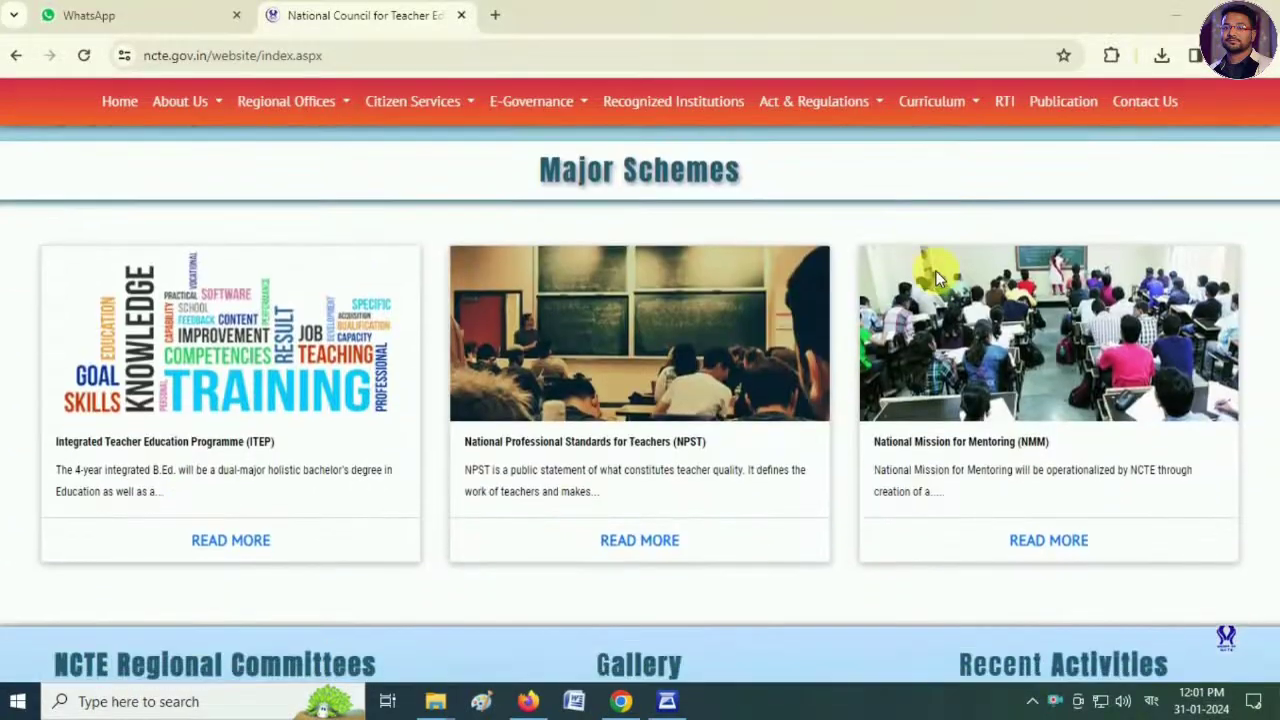
{"action": "scroll", "coordinate": [840, 323], "scroll_direction": "down", "scroll_amount": 8}
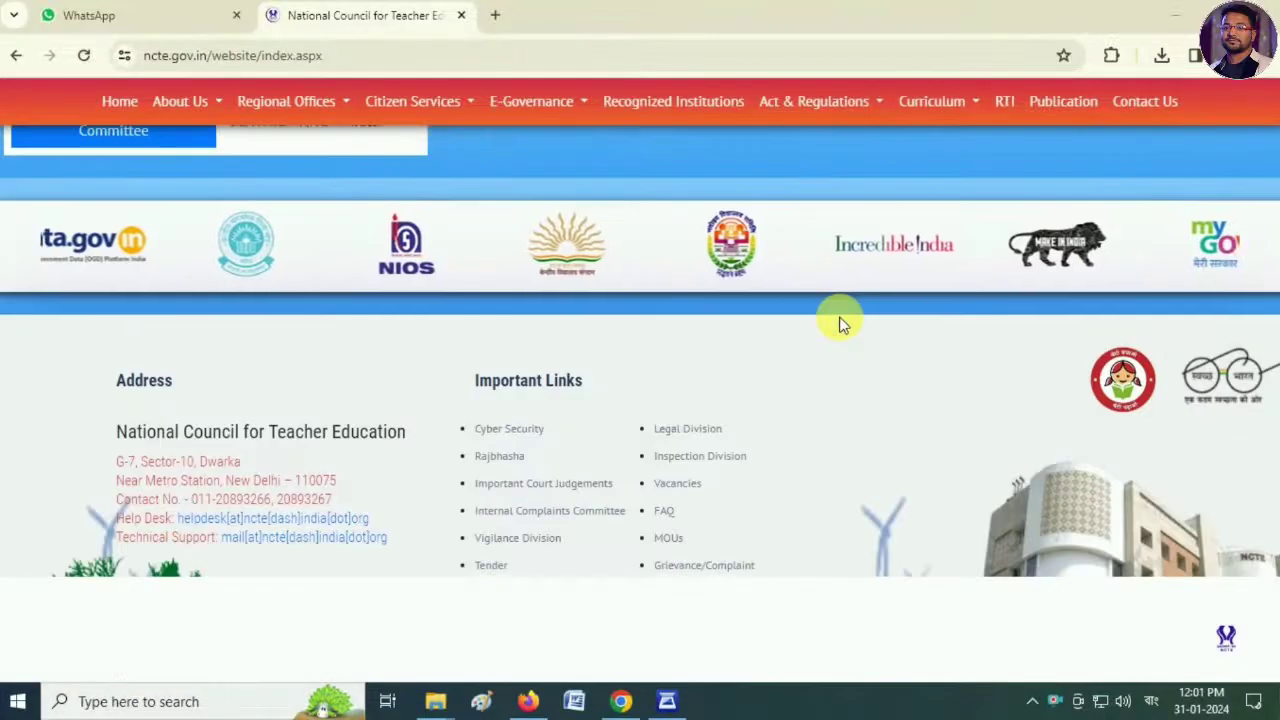
{"action": "scroll", "coordinate": [840, 323], "scroll_direction": "up", "scroll_amount": 5}
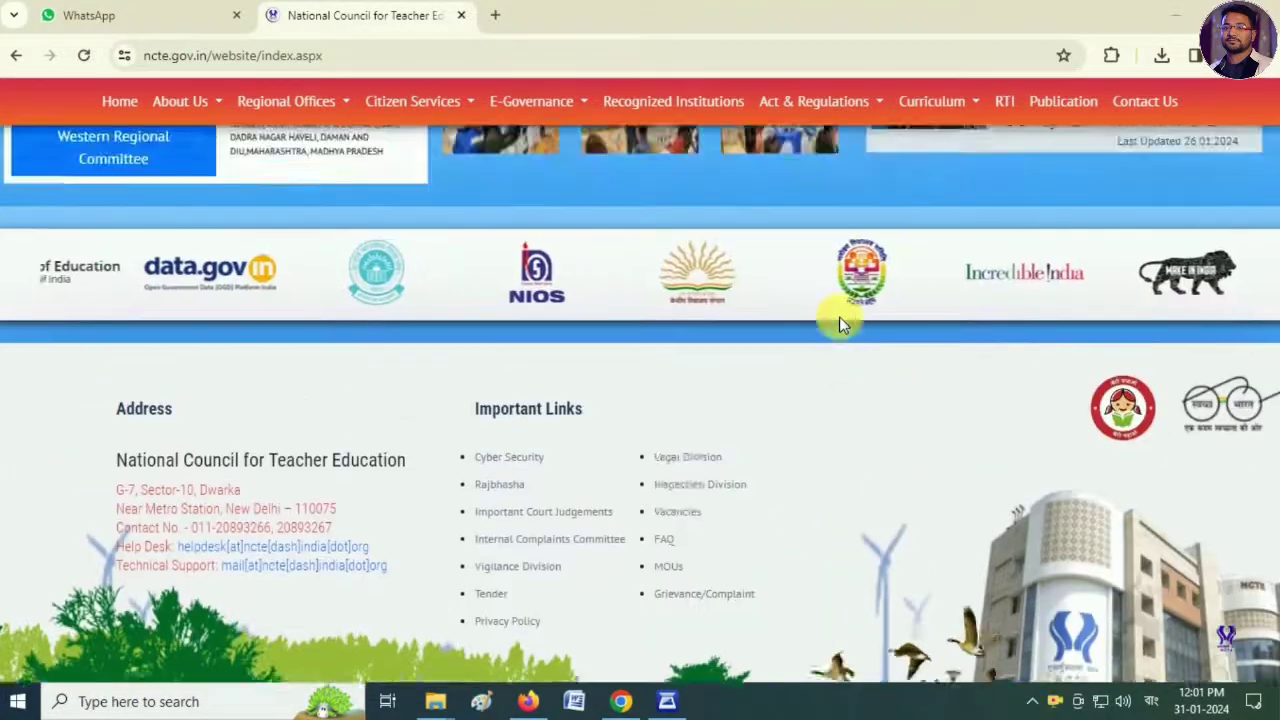
{"action": "scroll", "coordinate": [839, 316], "scroll_direction": "up", "scroll_amount": 6}
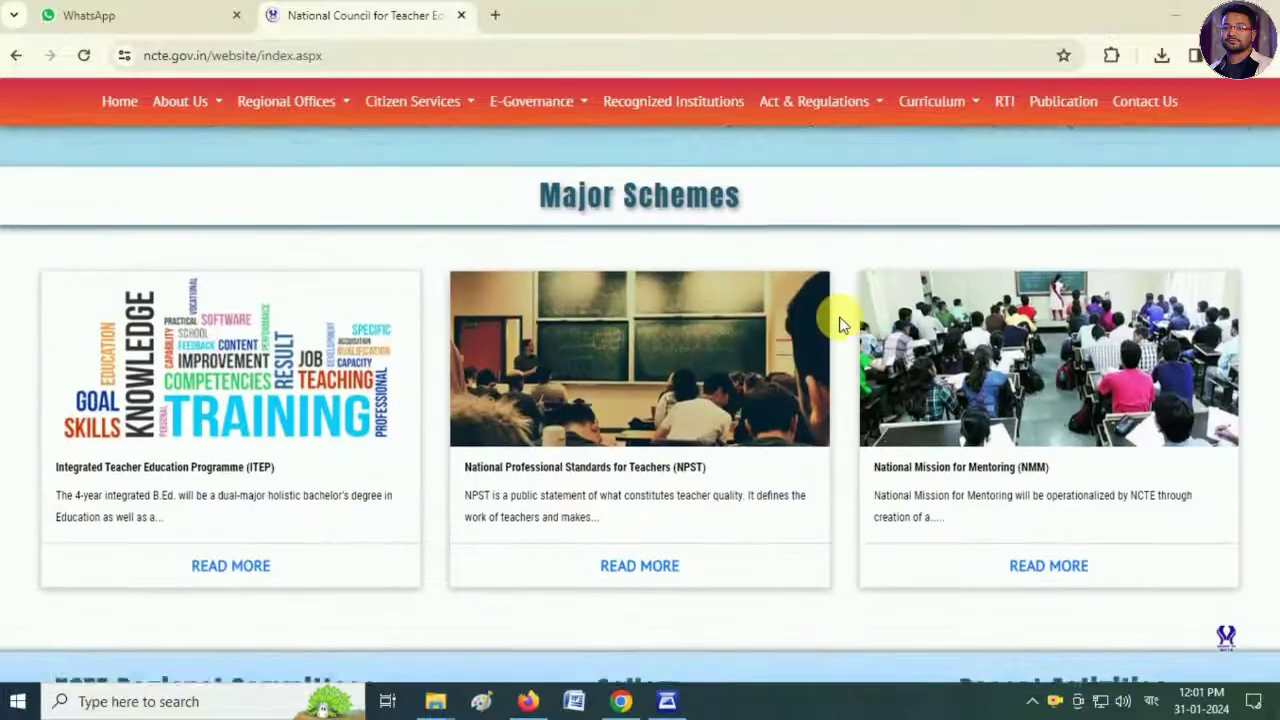
{"action": "scroll", "coordinate": [840, 323], "scroll_direction": "up", "scroll_amount": 3}
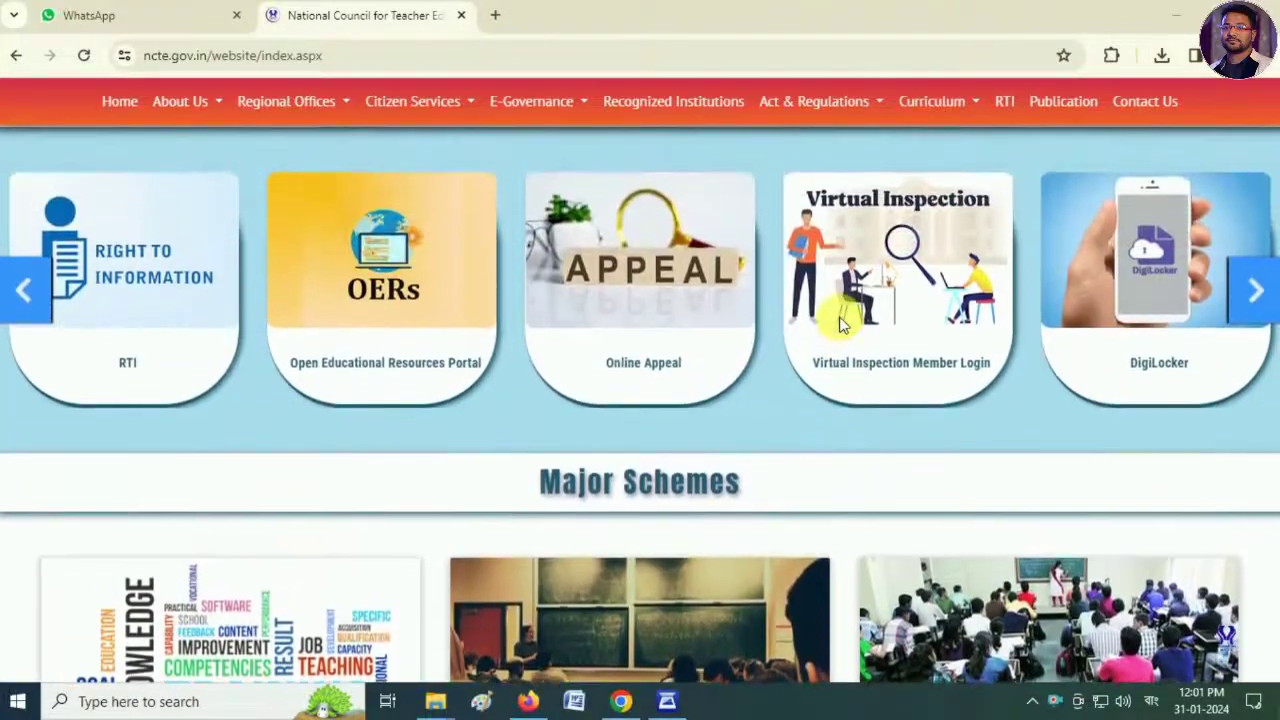
{"action": "scroll", "coordinate": [840, 323], "scroll_direction": "up", "scroll_amount": 5}
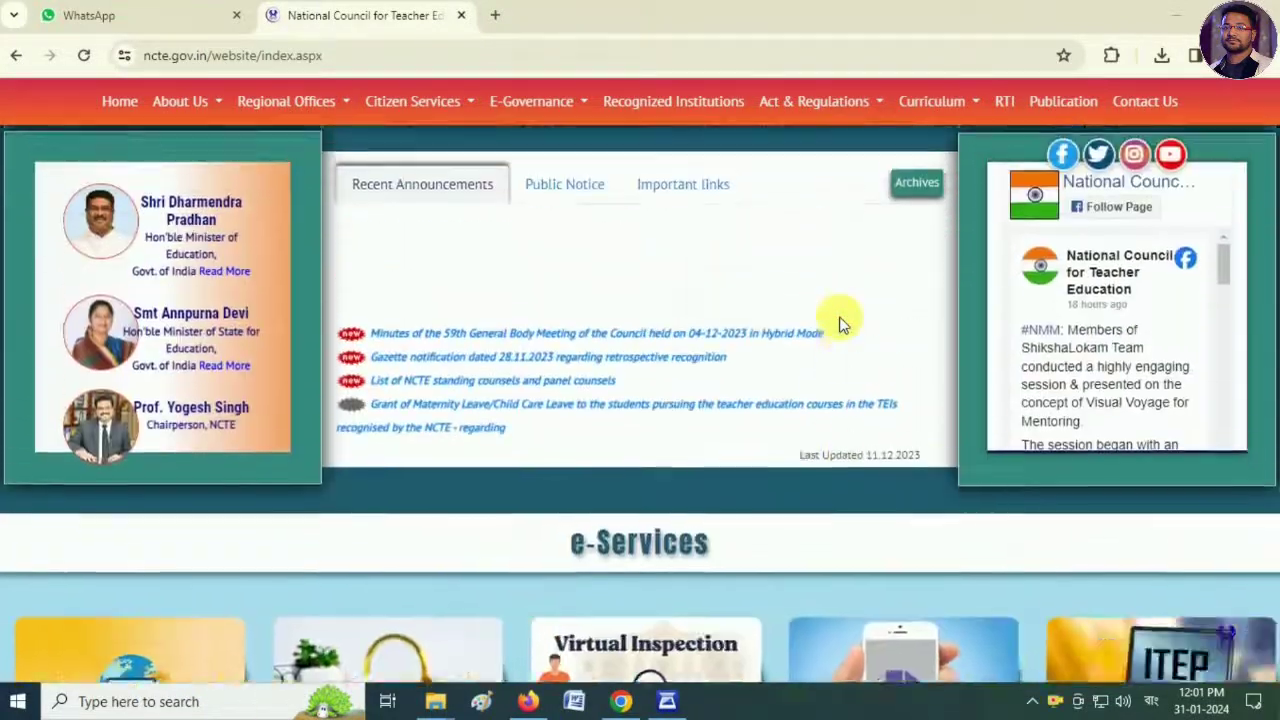
{"action": "scroll", "coordinate": [839, 320], "scroll_direction": "up", "scroll_amount": 5}
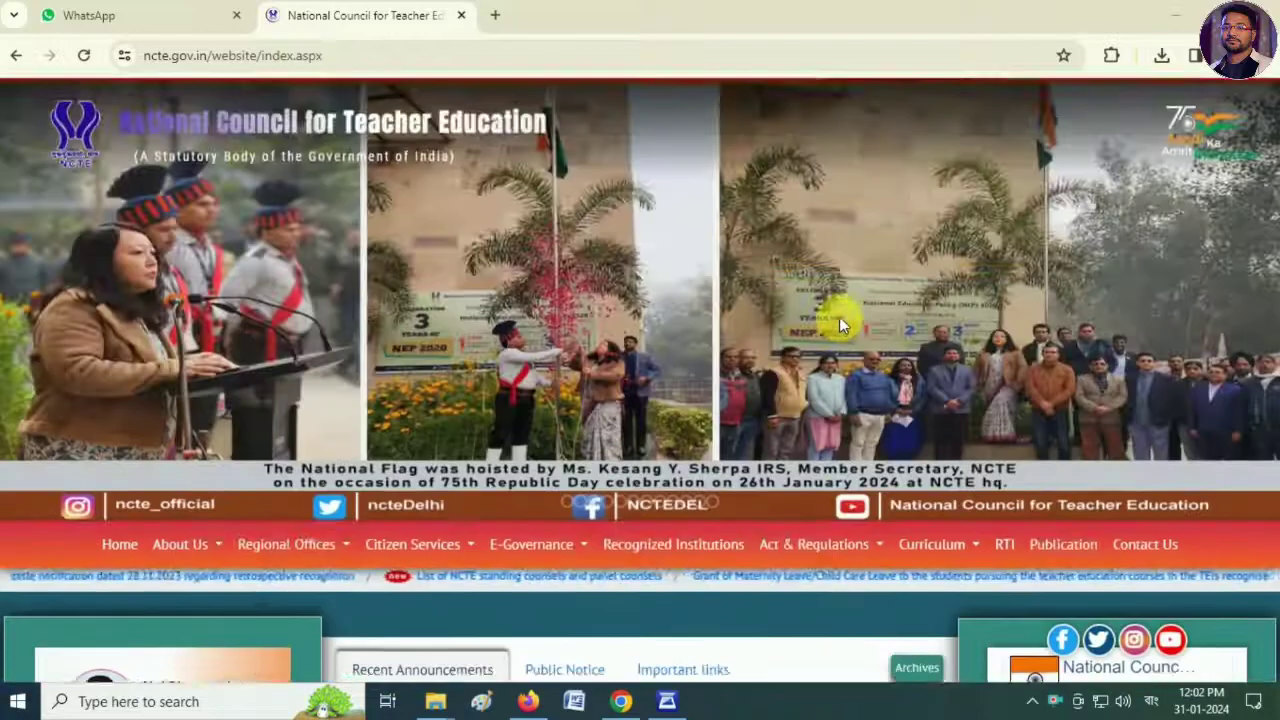
{"action": "scroll", "coordinate": [839, 316], "scroll_direction": "down", "scroll_amount": 10}
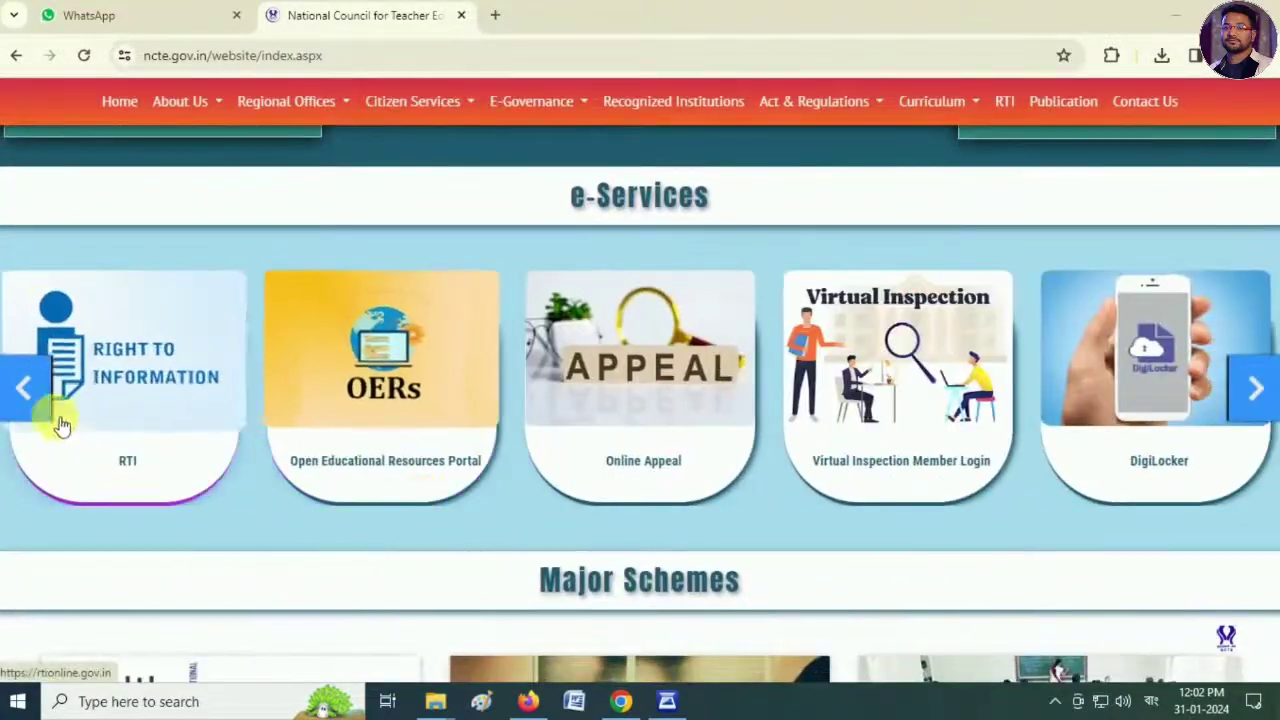
{"action": "left_click", "coordinate": [30, 392]}
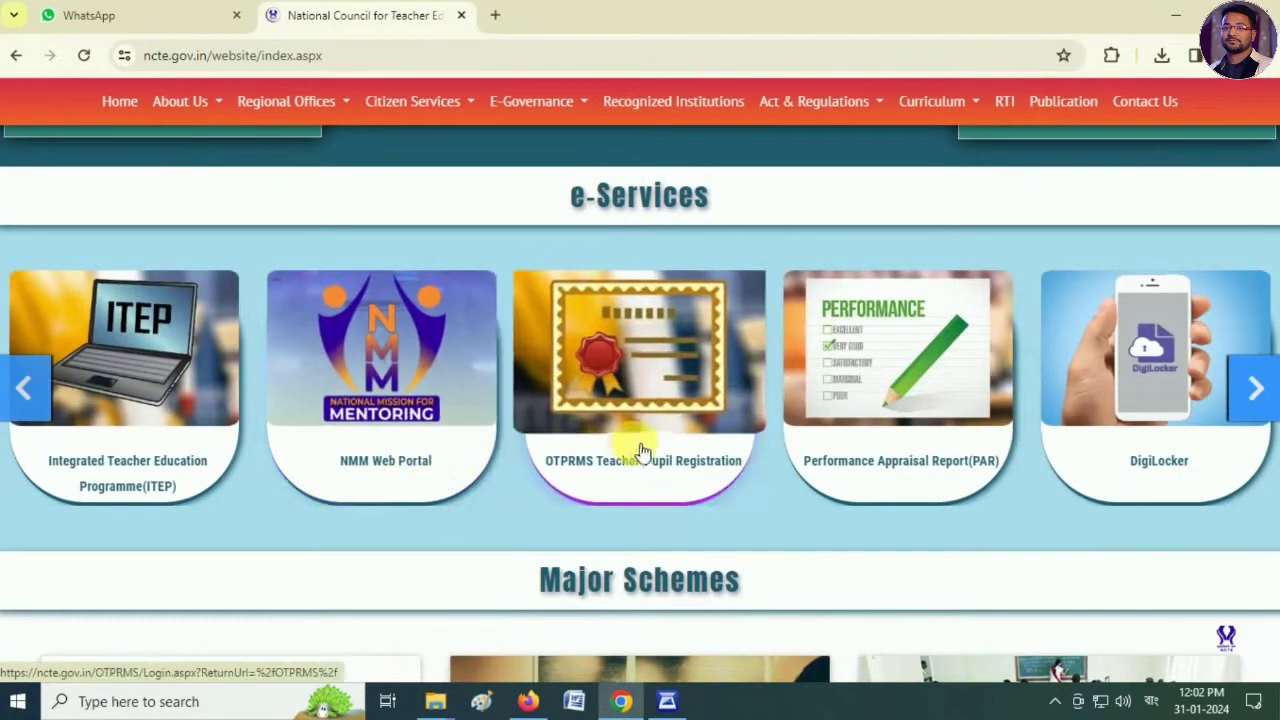
{"action": "left_click", "coordinate": [648, 381]}
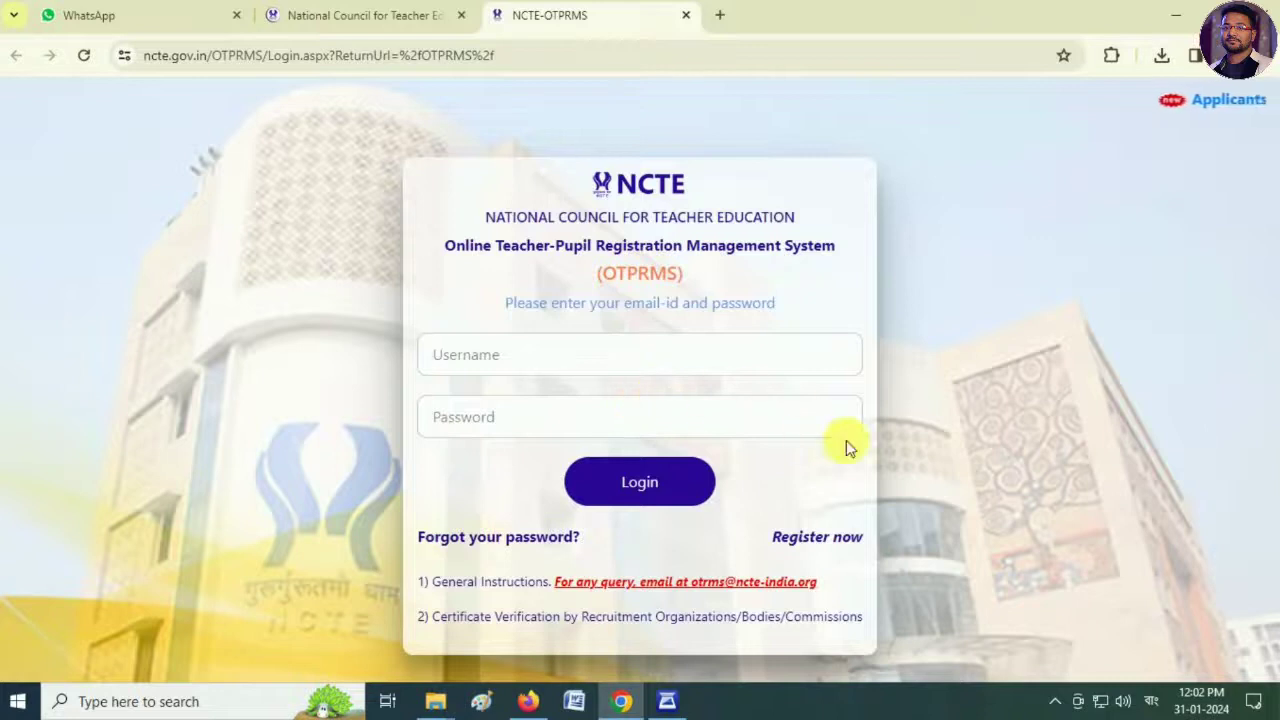
Start a new registration, enter the applicant's name and pick the birth date from the calendar.
{"action": "left_click", "coordinate": [817, 538]}
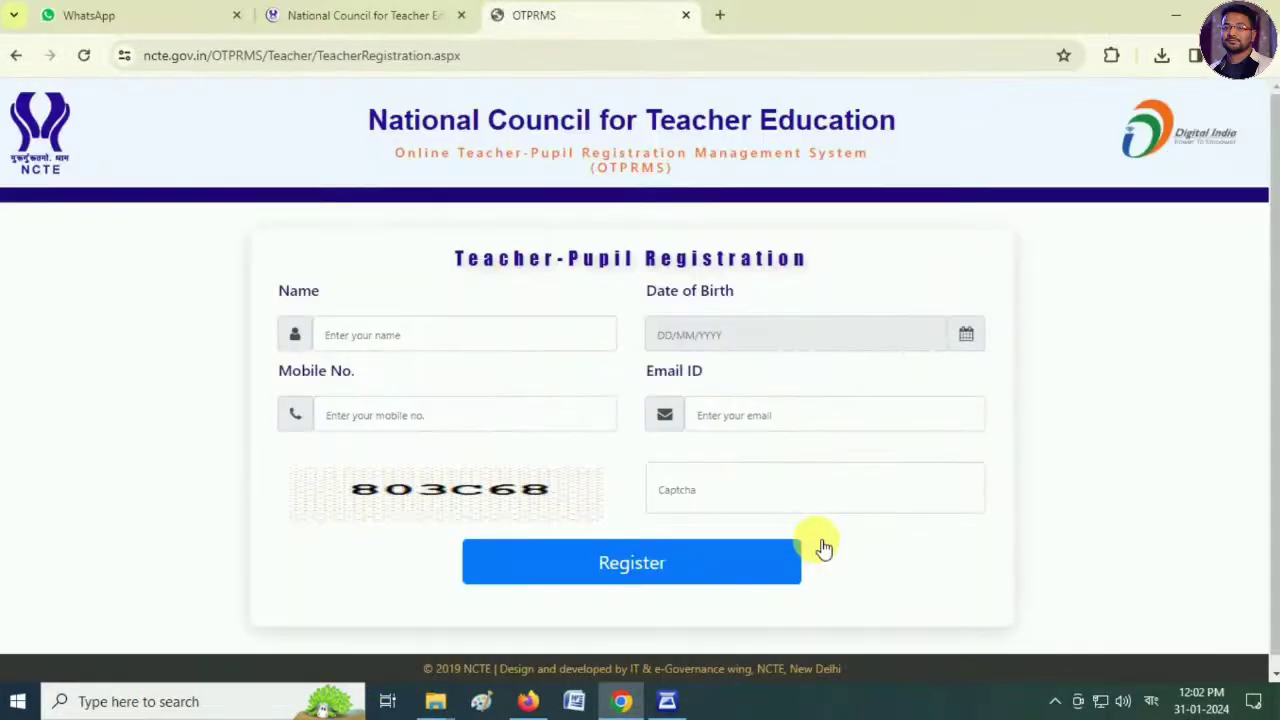
{"action": "left_click", "coordinate": [390, 337]}
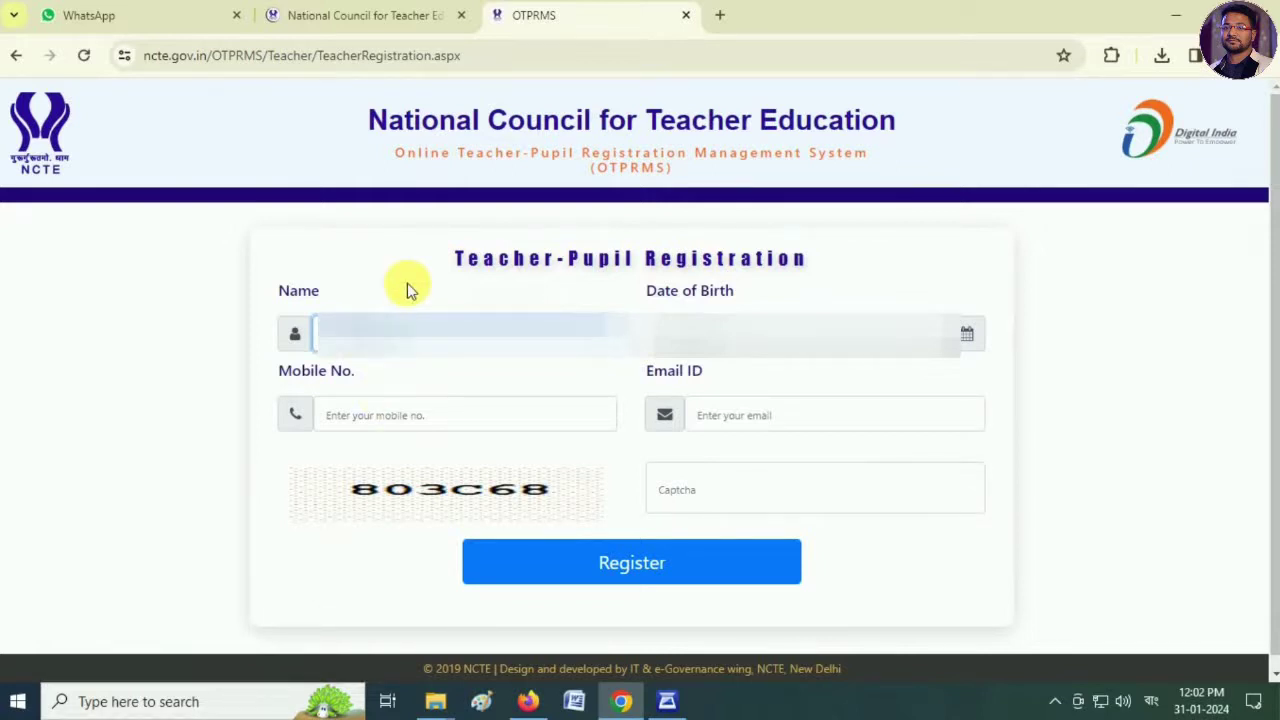
{"action": "left_click", "coordinate": [709, 338]}
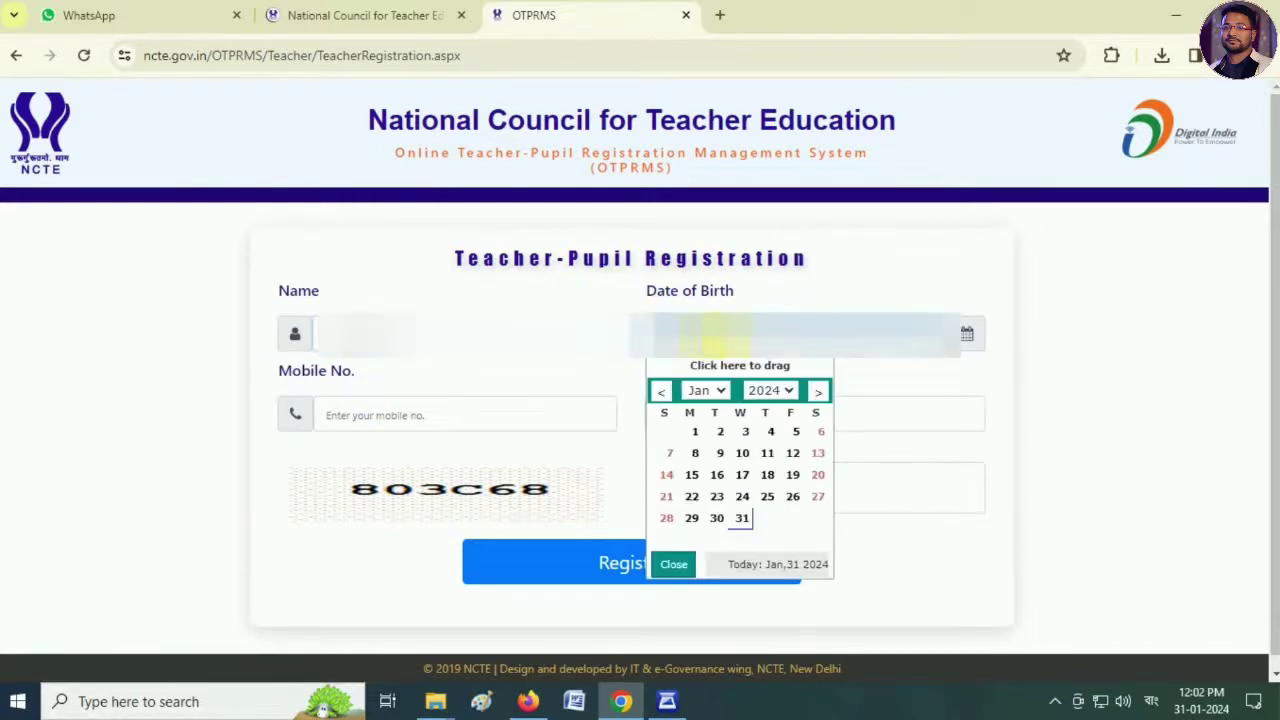
{"action": "left_click", "coordinate": [787, 392]}
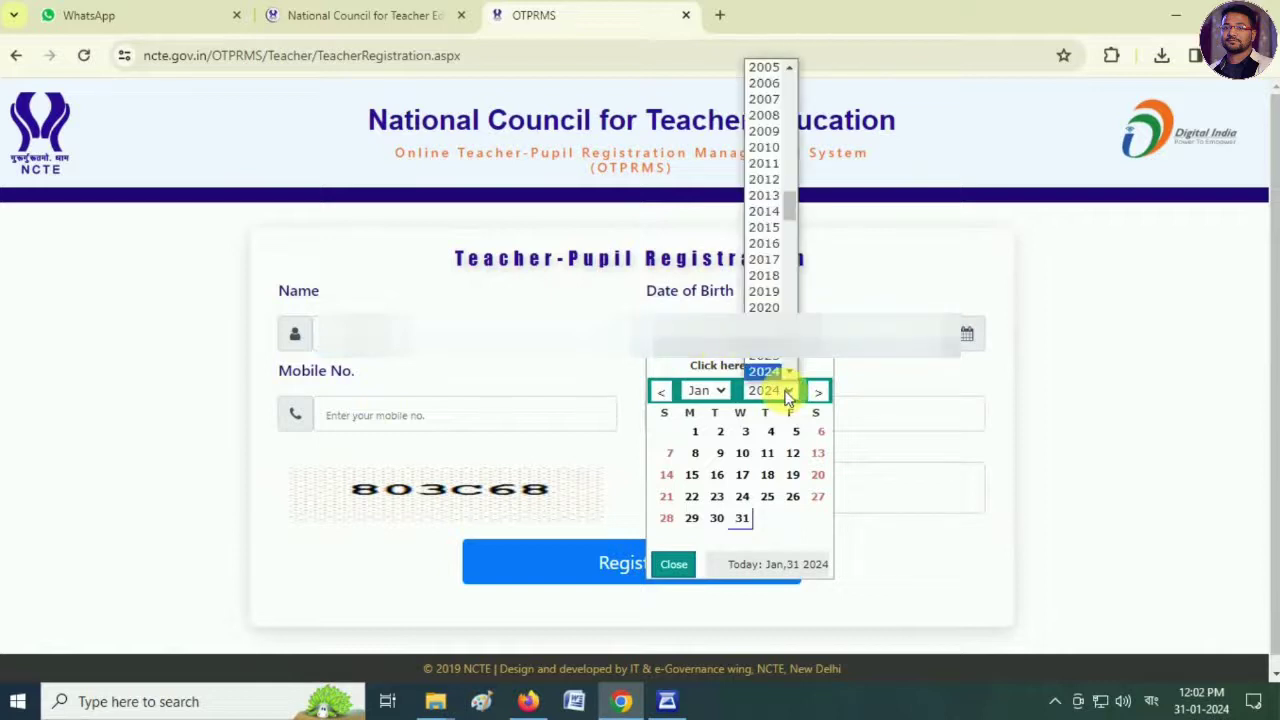
{"action": "left_click_drag", "start_coordinate": [790, 212], "coordinate": [792, 183]}
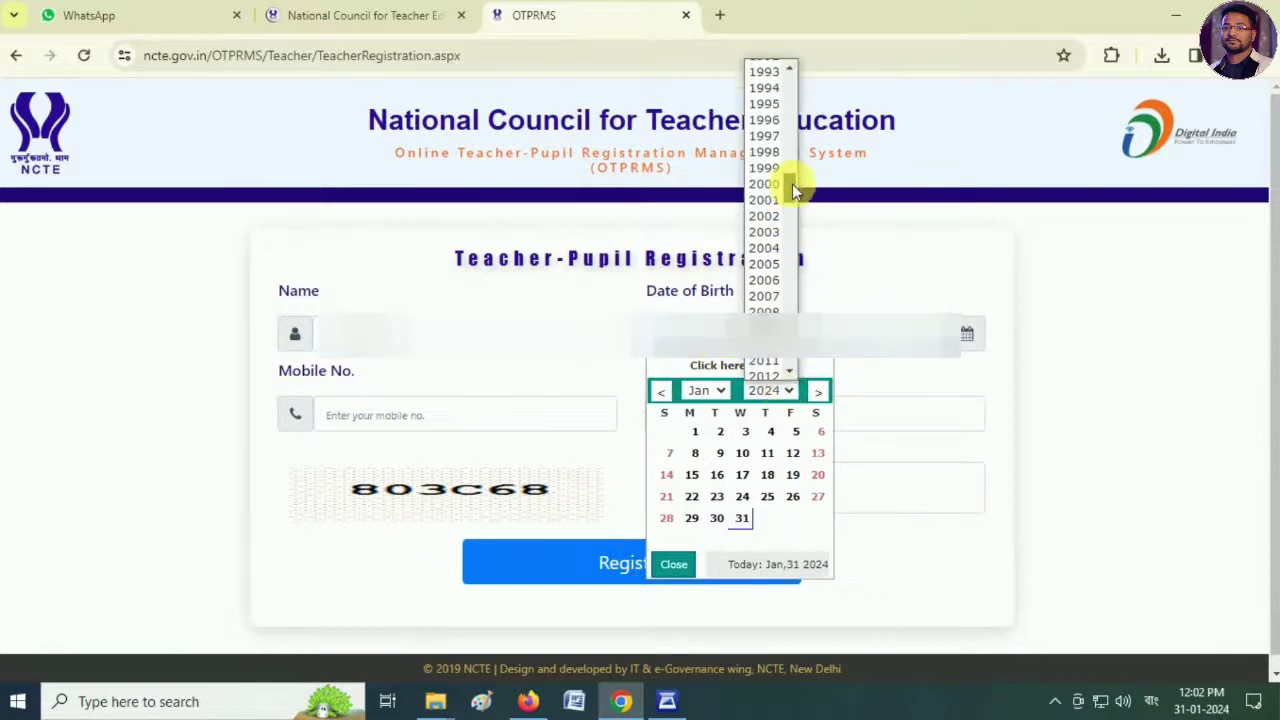
{"action": "left_click", "coordinate": [764, 151]}
{"action": "left_click", "coordinate": [706, 390]}
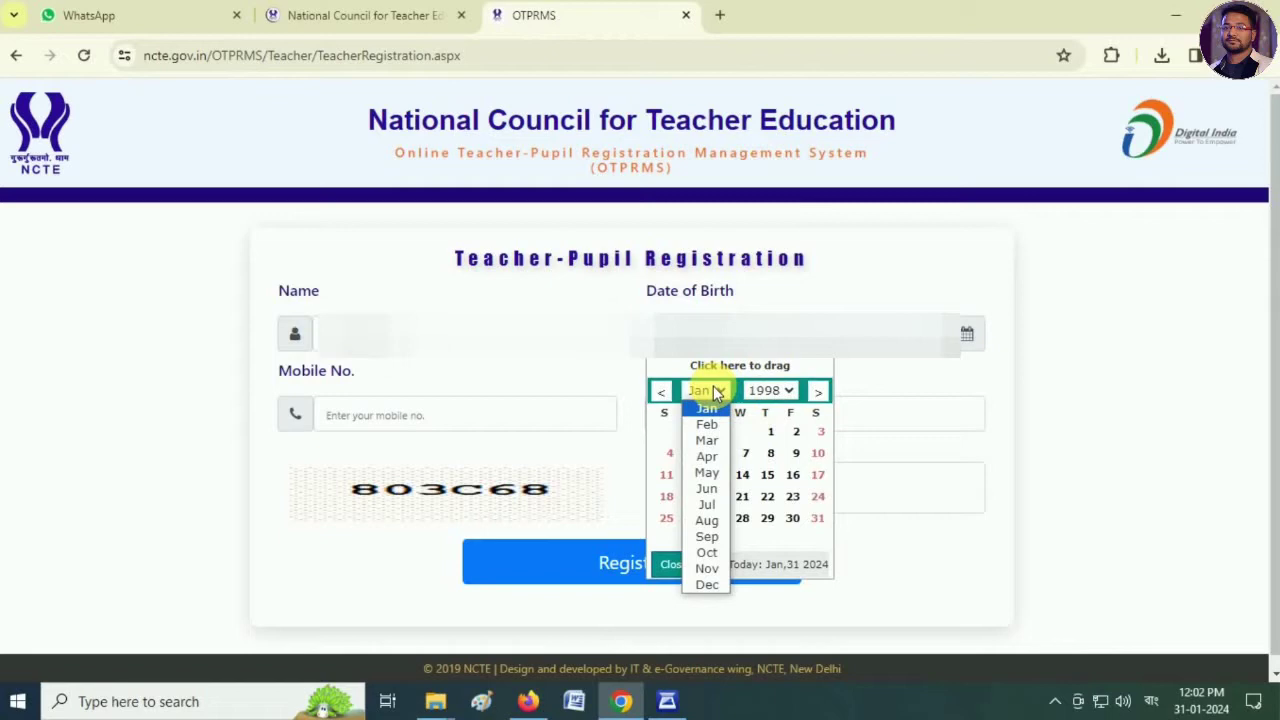
{"action": "left_click", "coordinate": [707, 488]}
{"action": "left_click", "coordinate": [703, 451]}
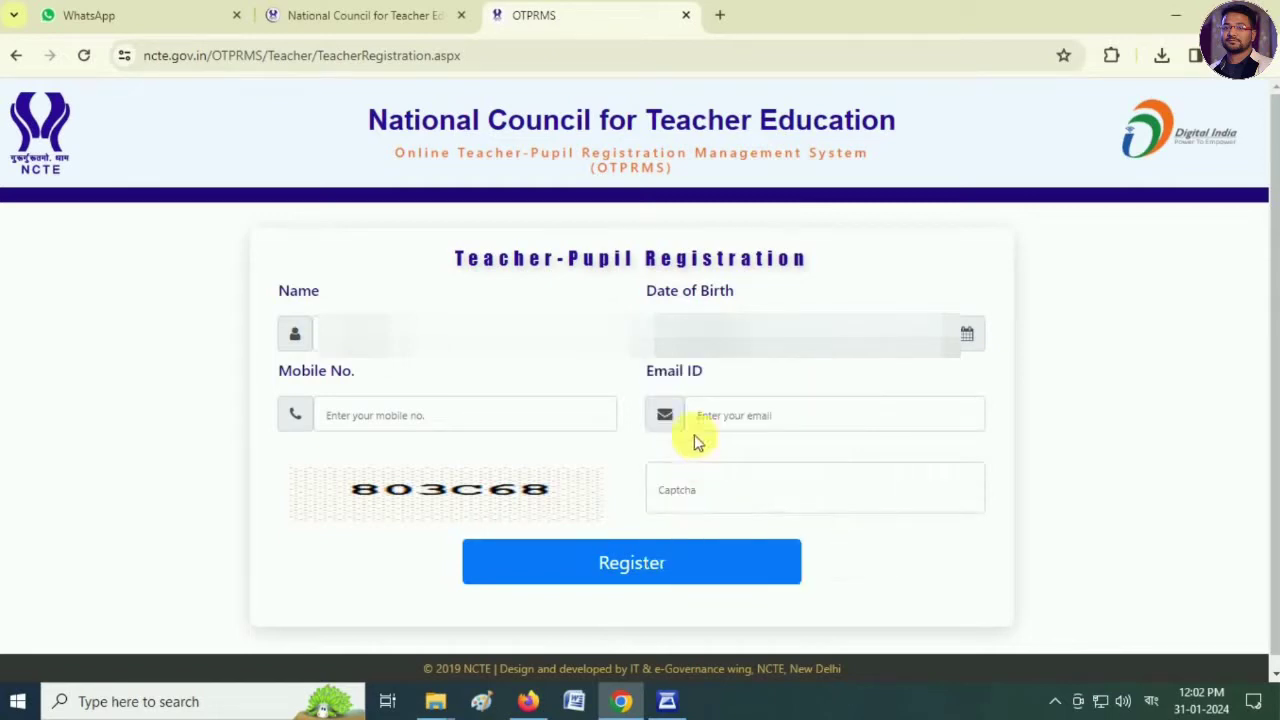
Enter the mobile number, e-mail address and the displayed captcha code.
{"action": "left_click", "coordinate": [455, 418]}
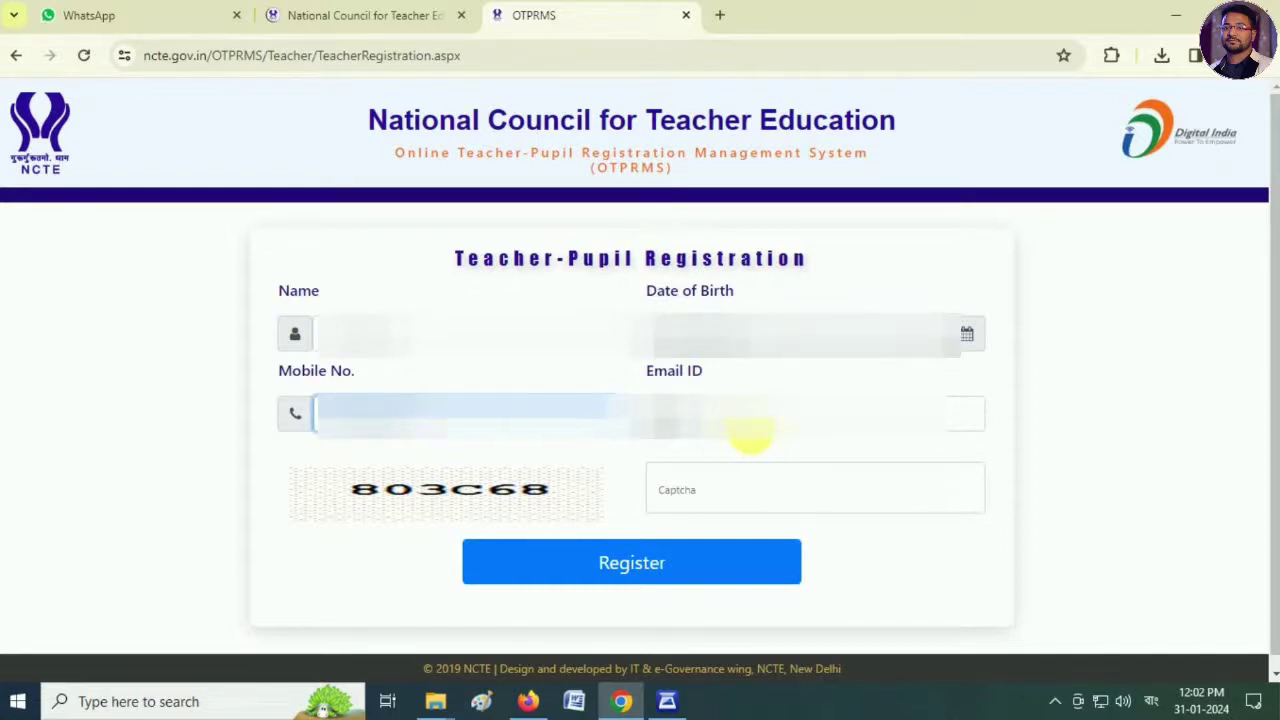
{"action": "left_click", "coordinate": [750, 432]}
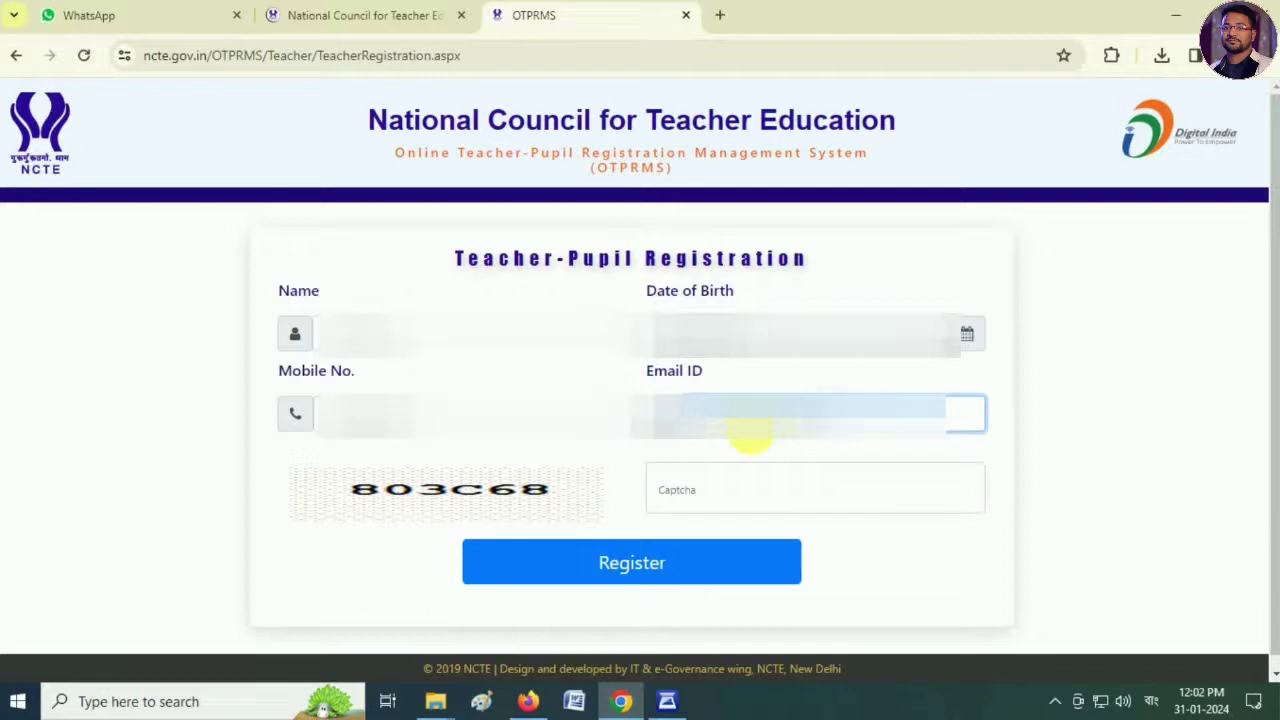
{"action": "key", "text": "Tab"}
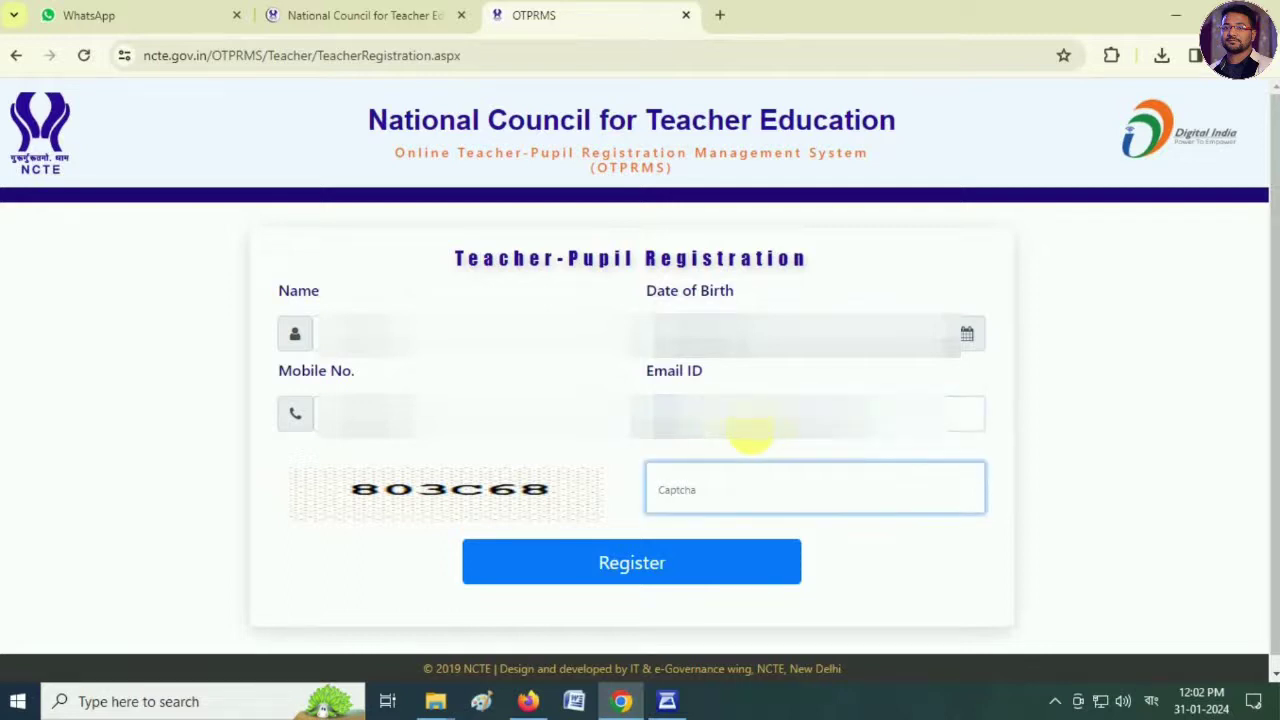
{"action": "type", "text": "803C68"}
{"action": "left_click", "coordinate": [906, 560]}
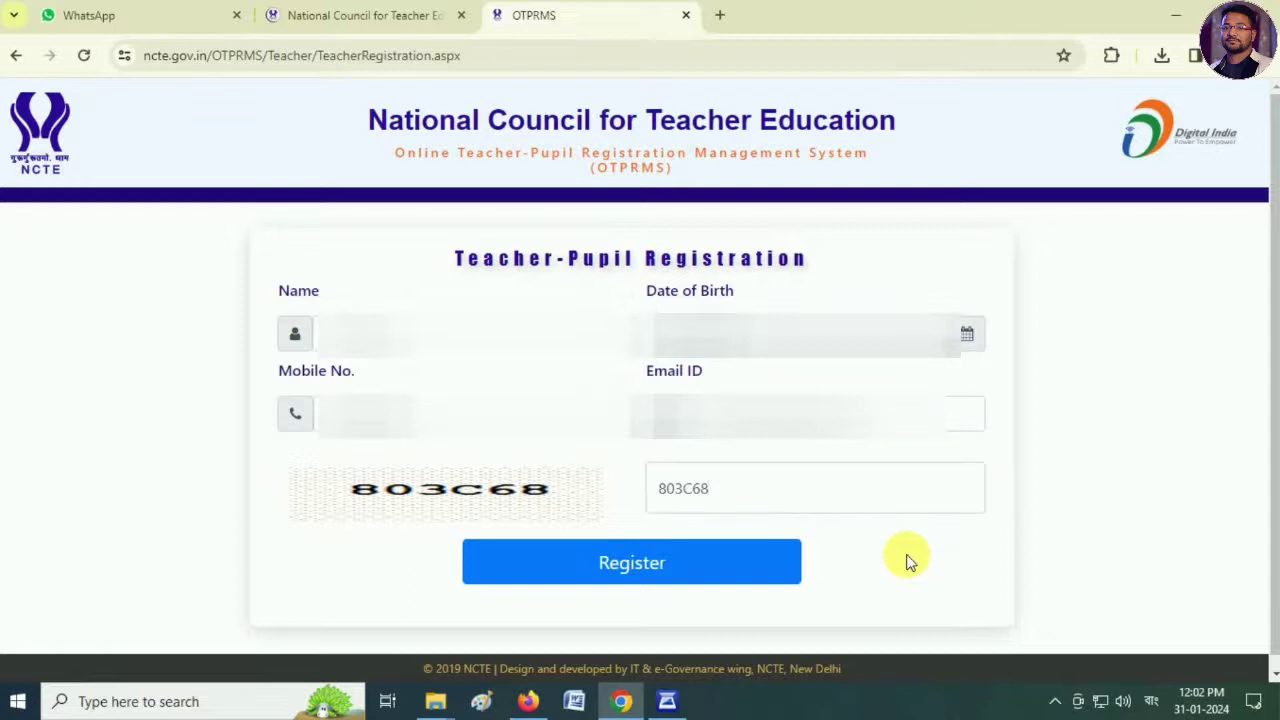
Register, then enter and submit the OTP received by e-mail.
{"action": "left_click", "coordinate": [641, 569]}
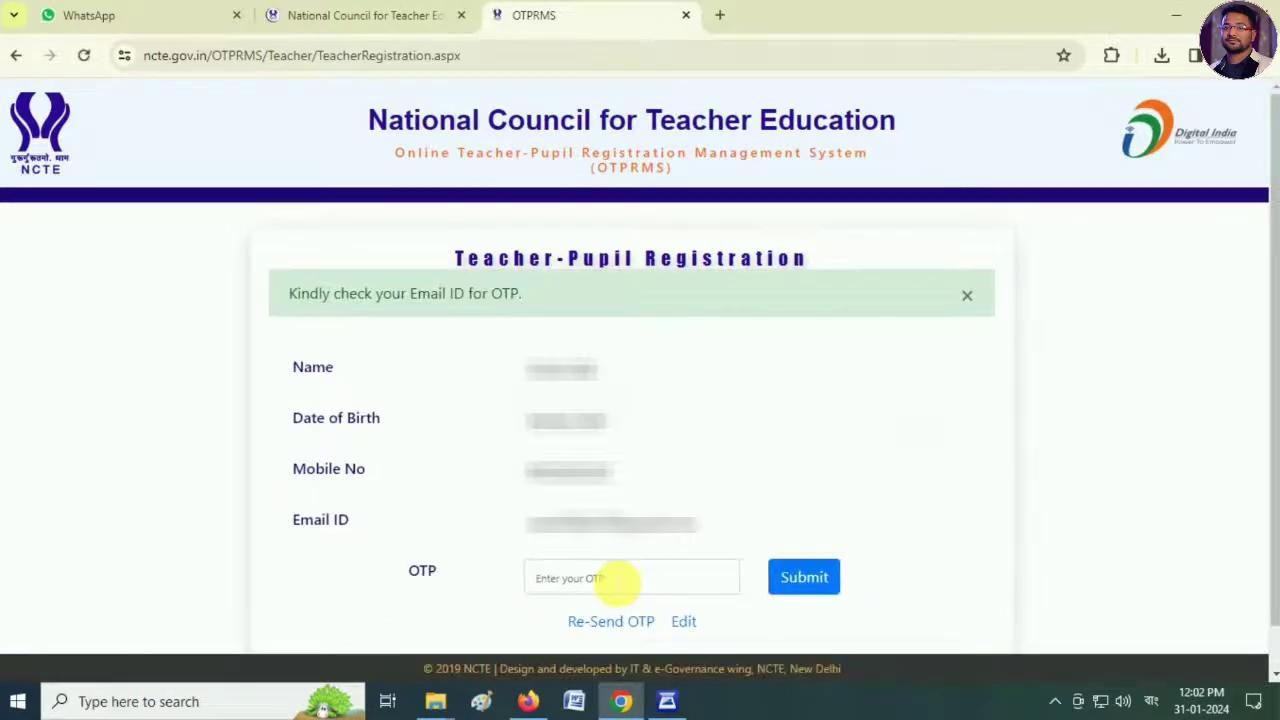
{"action": "left_click", "coordinate": [609, 578]}
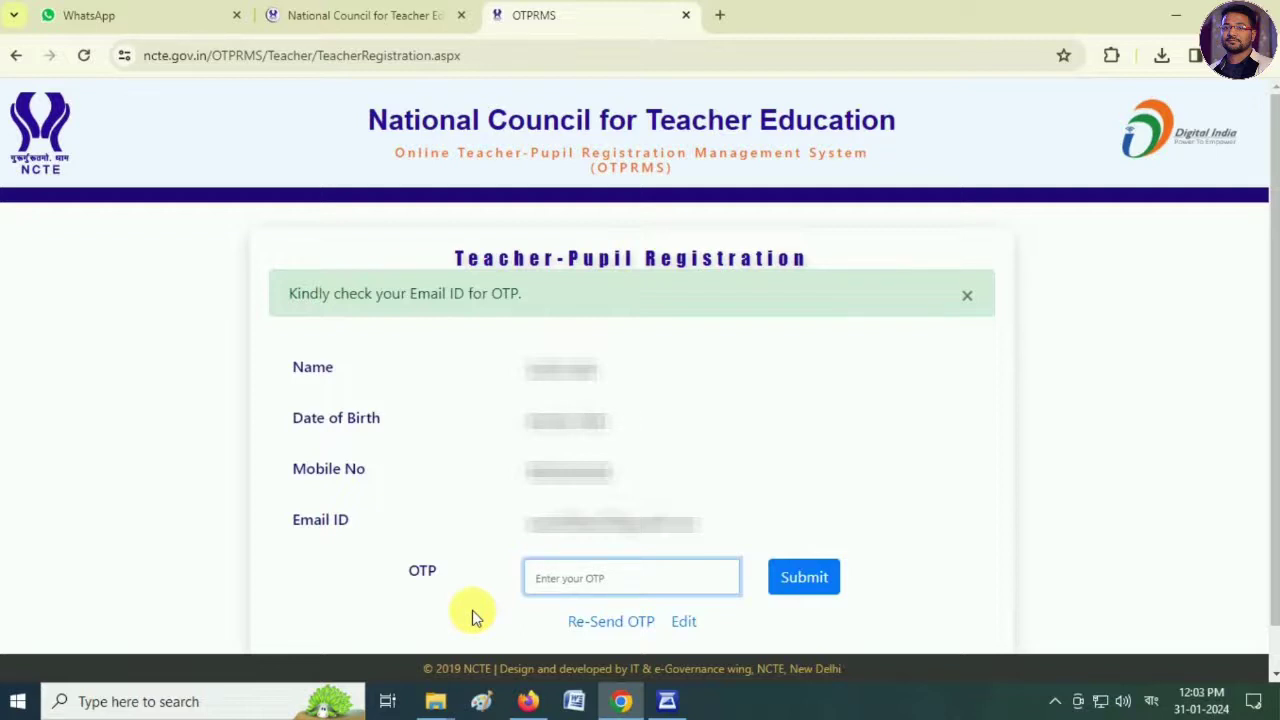
{"action": "left_click", "coordinate": [811, 589]}
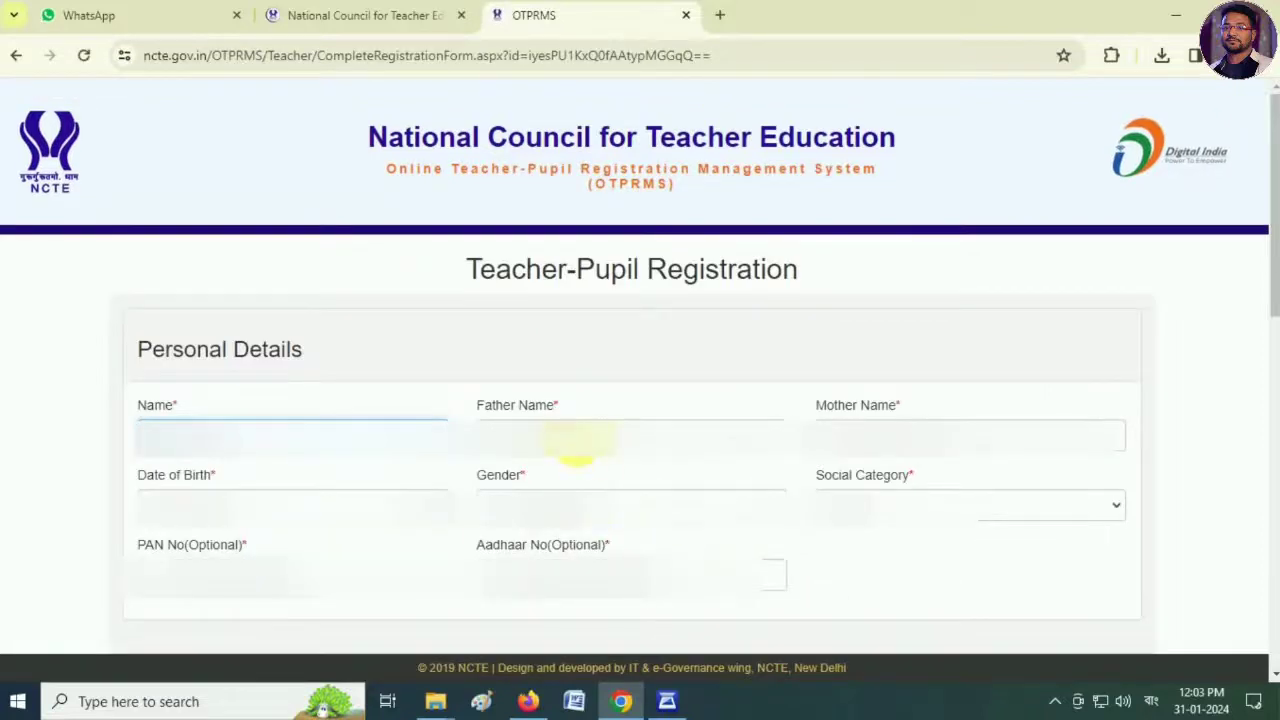
Enter the father's and mother's names and pick the date of birth from the calendar.
{"action": "left_click", "coordinate": [578, 440]}
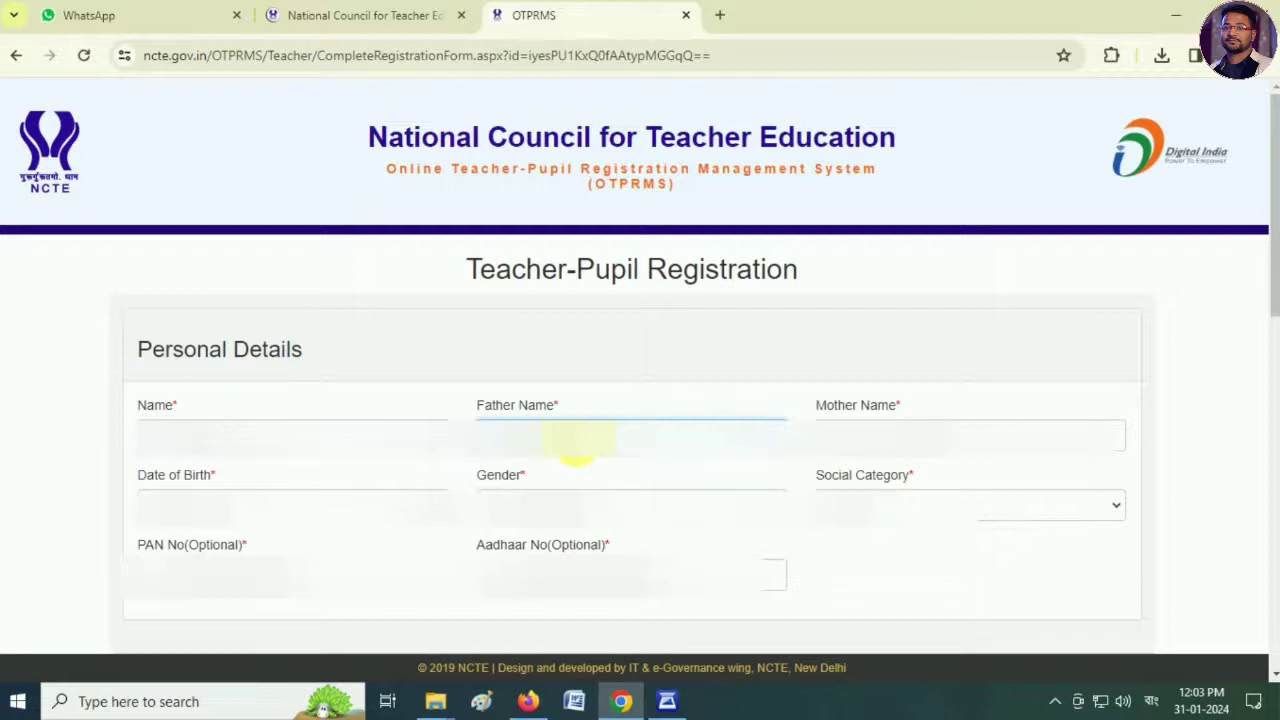
{"action": "key", "text": "Tab"}
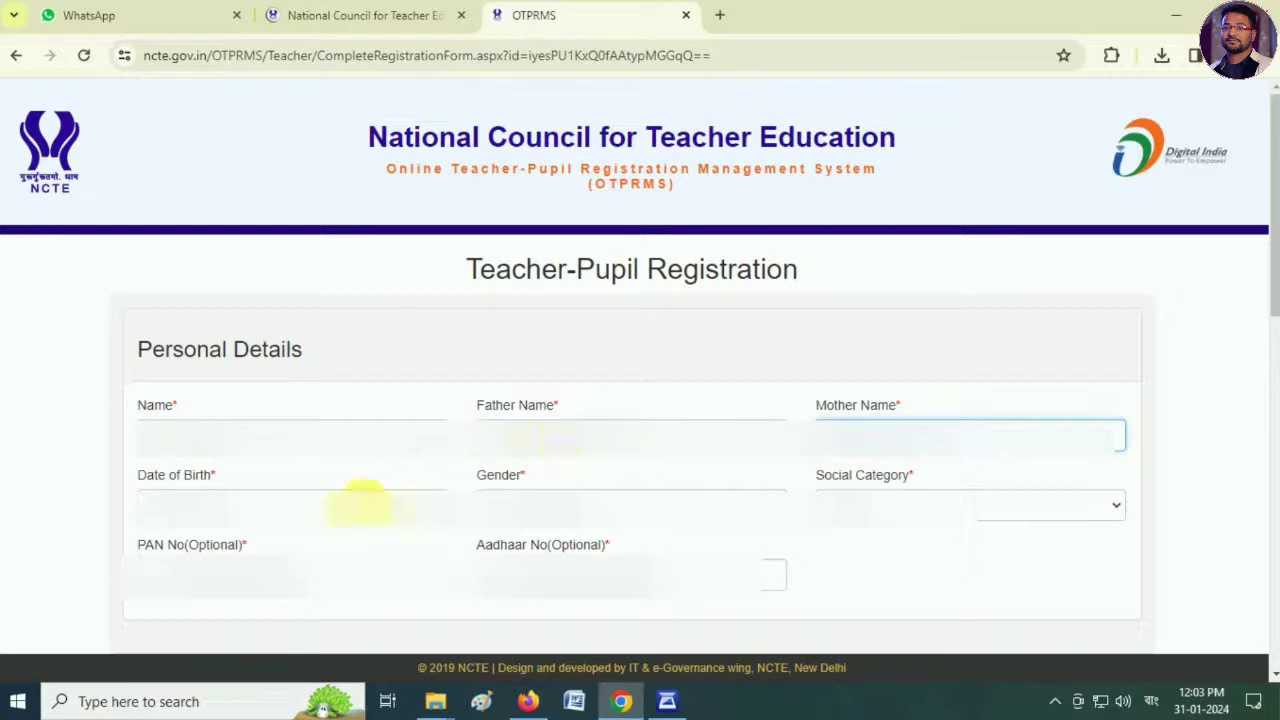
{"action": "left_click", "coordinate": [422, 507]}
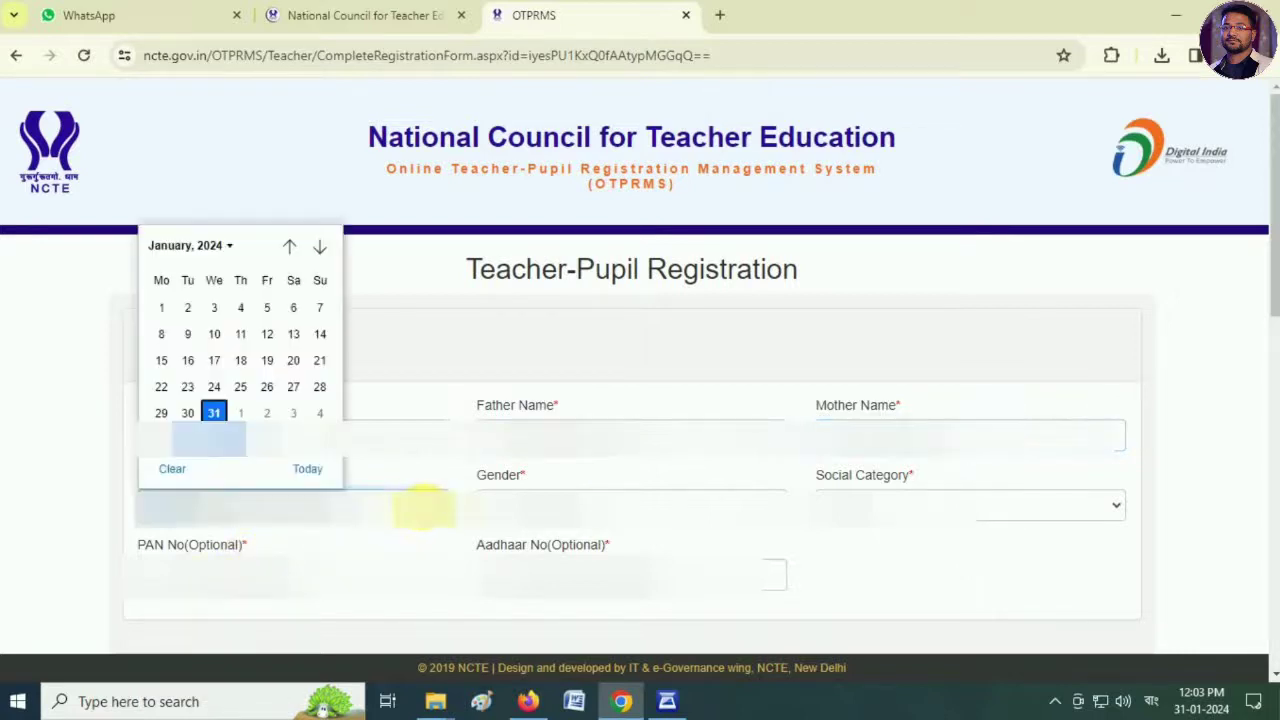
{"action": "left_click", "coordinate": [215, 245]}
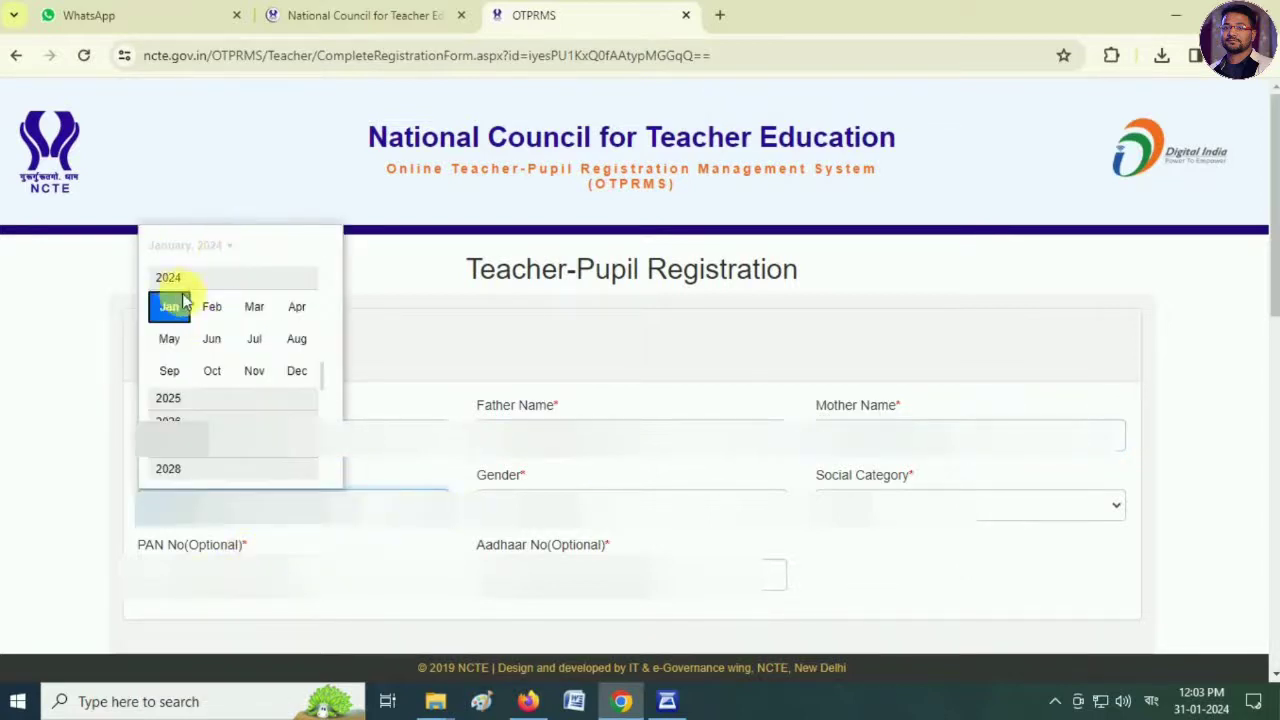
{"action": "scroll", "coordinate": [185, 318], "scroll_direction": "up", "scroll_amount": 4}
{"action": "scroll", "coordinate": [180, 350], "scroll_direction": "up", "scroll_amount": 5}
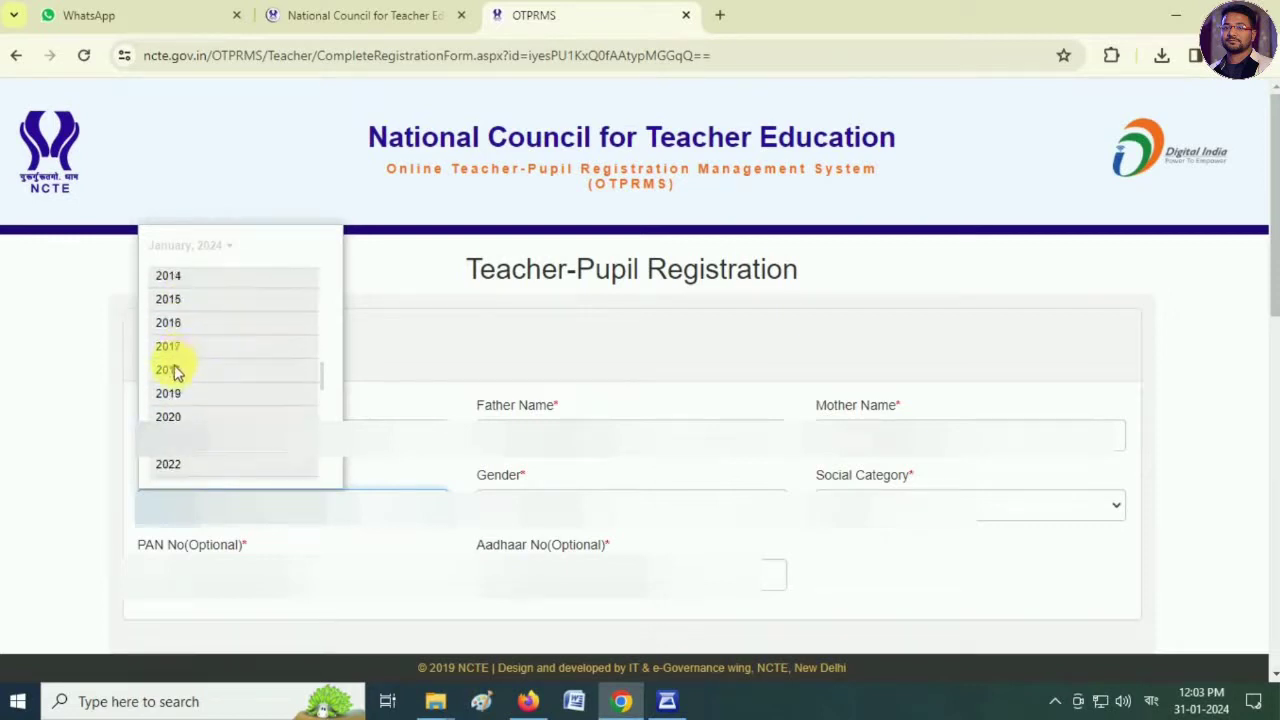
{"action": "scroll", "coordinate": [171, 370], "scroll_direction": "up", "scroll_amount": 5}
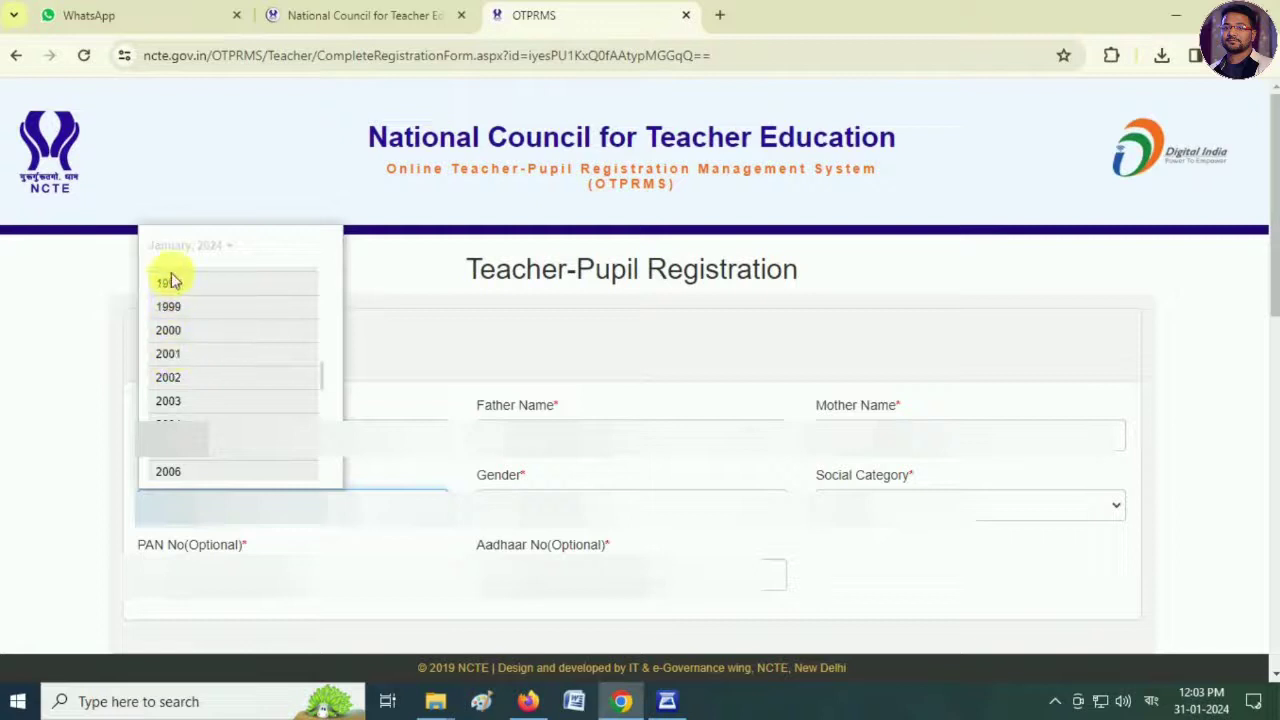
{"action": "left_click", "coordinate": [169, 279]}
{"action": "left_click", "coordinate": [215, 341]}
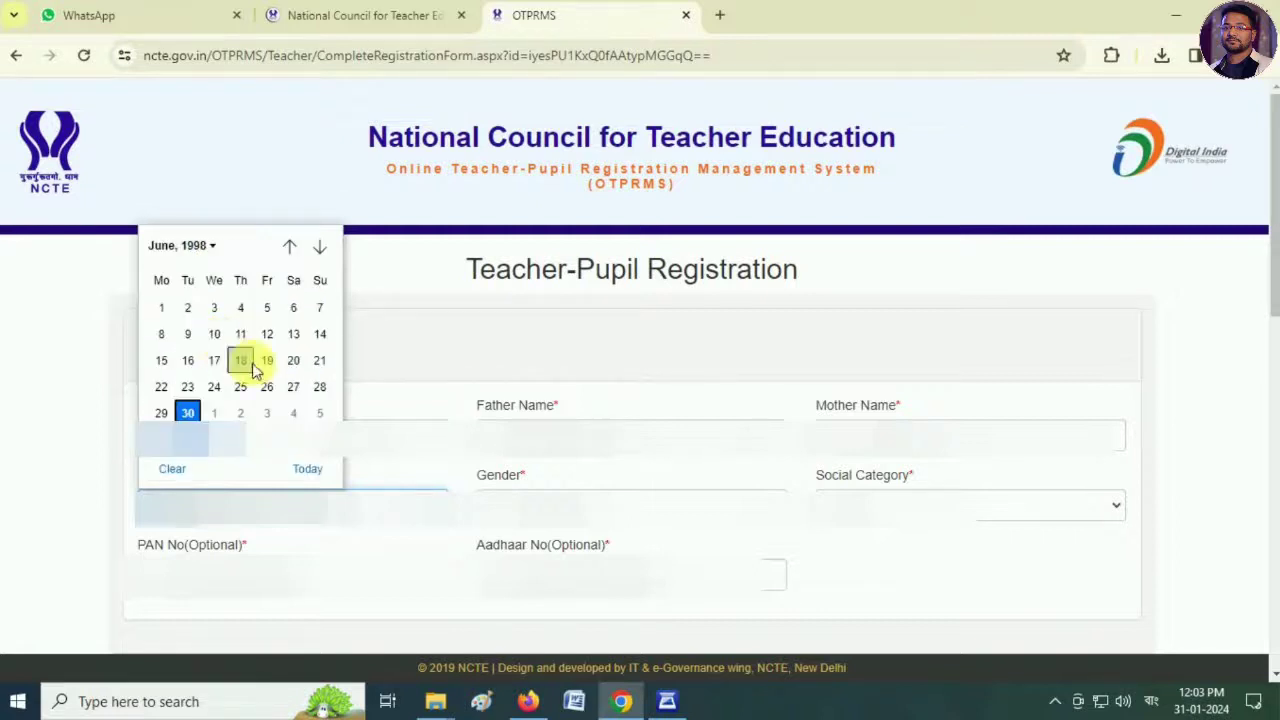
{"action": "left_click", "coordinate": [180, 334]}
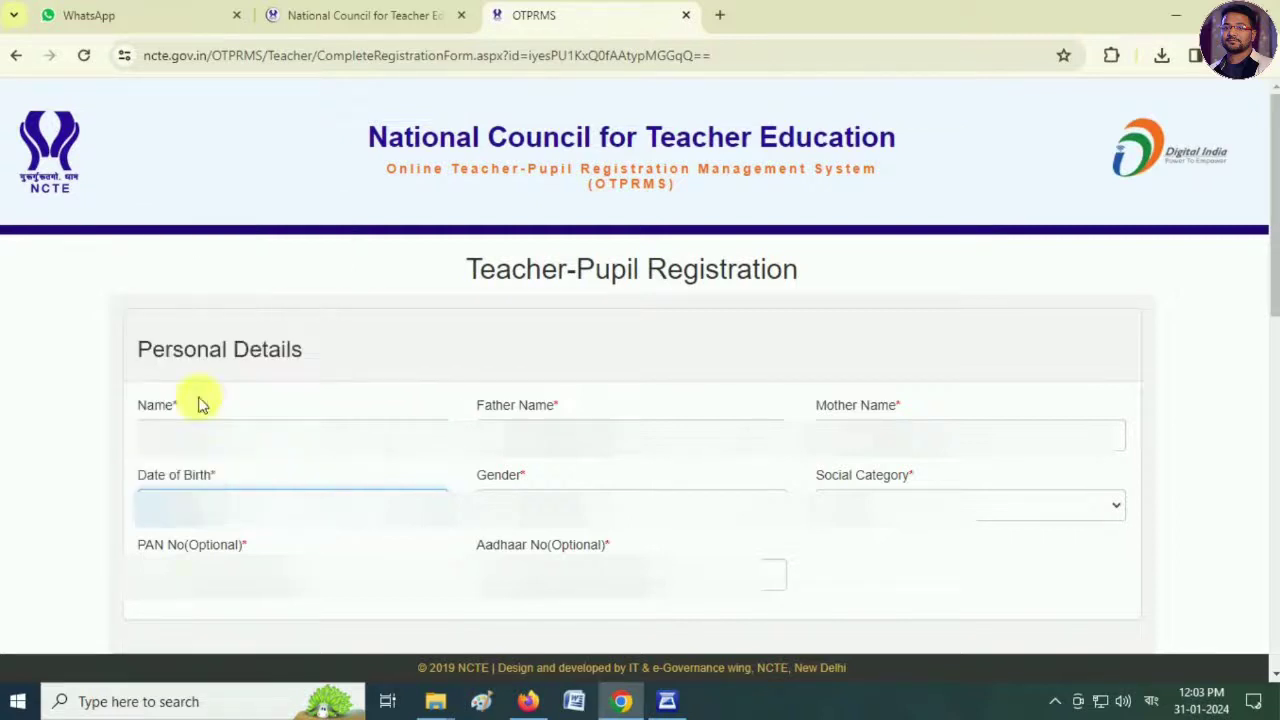
Choose the gender, set social category to General, and enter the PAN and Aadhaar numbers.
{"action": "left_click", "coordinate": [571, 503]}
{"action": "left_click", "coordinate": [573, 572]}
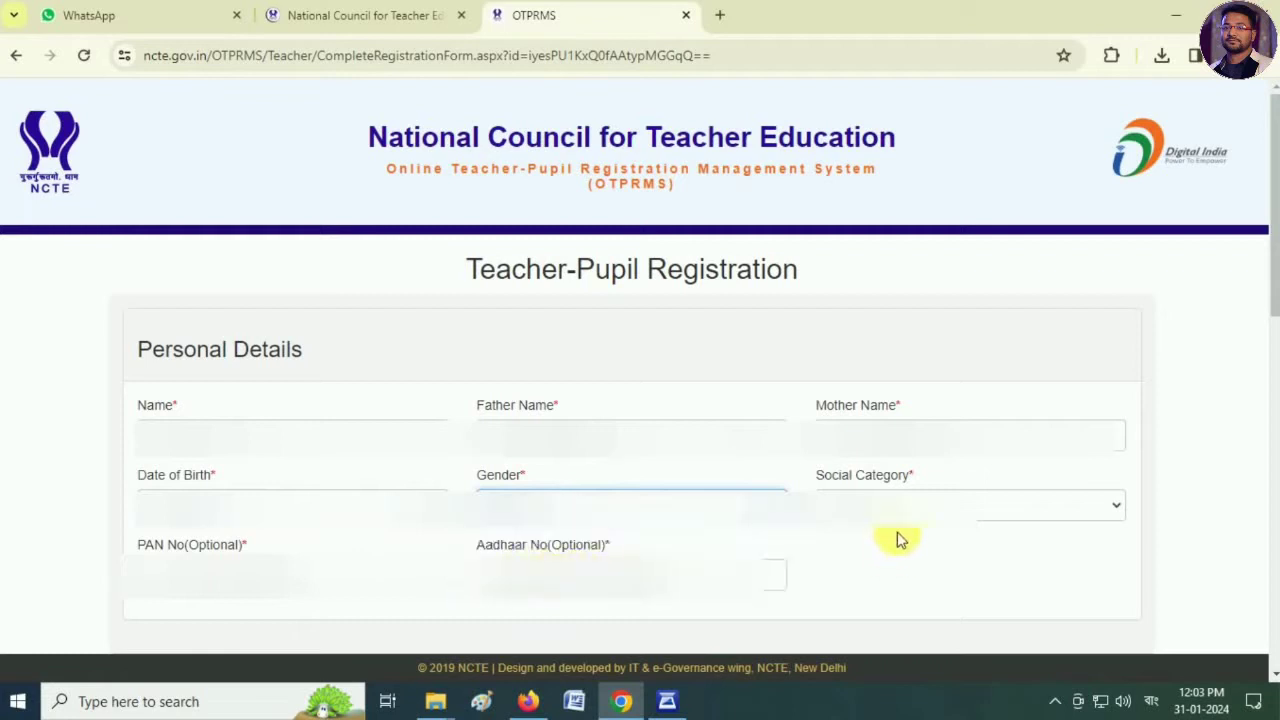
{"action": "left_click", "coordinate": [880, 503]}
{"action": "left_click", "coordinate": [869, 545]}
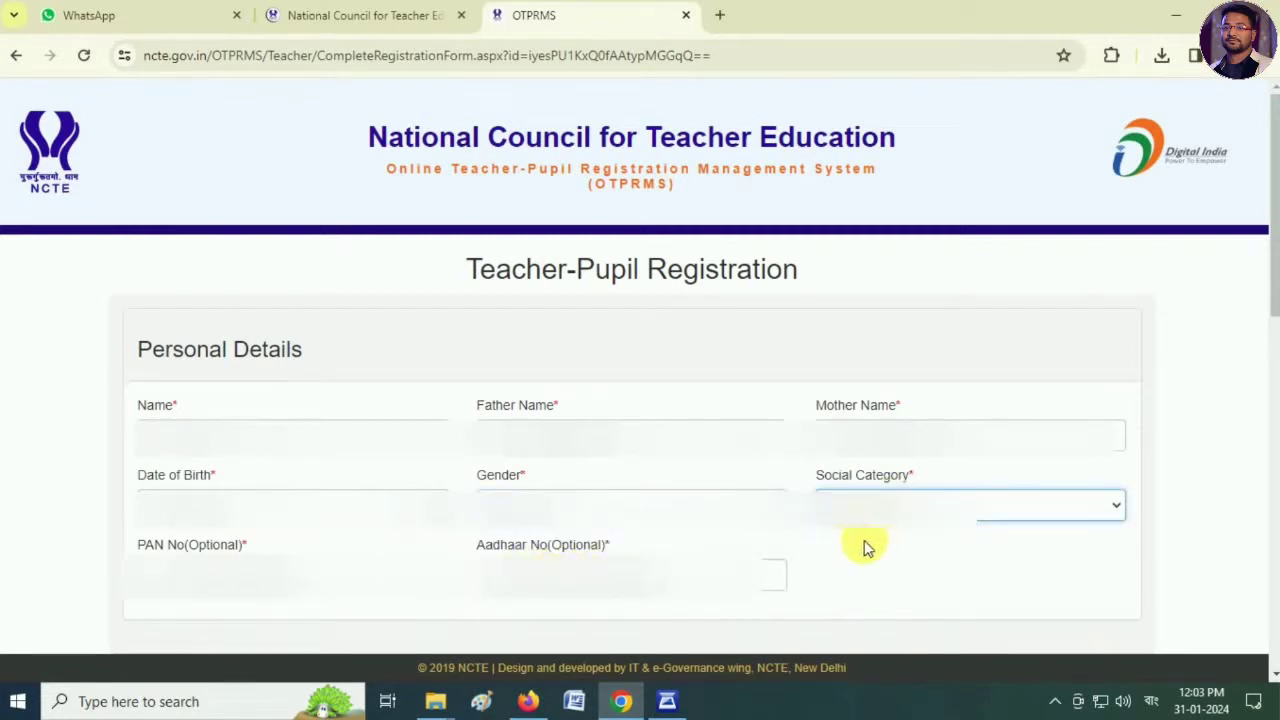
{"action": "left_click", "coordinate": [258, 588]}
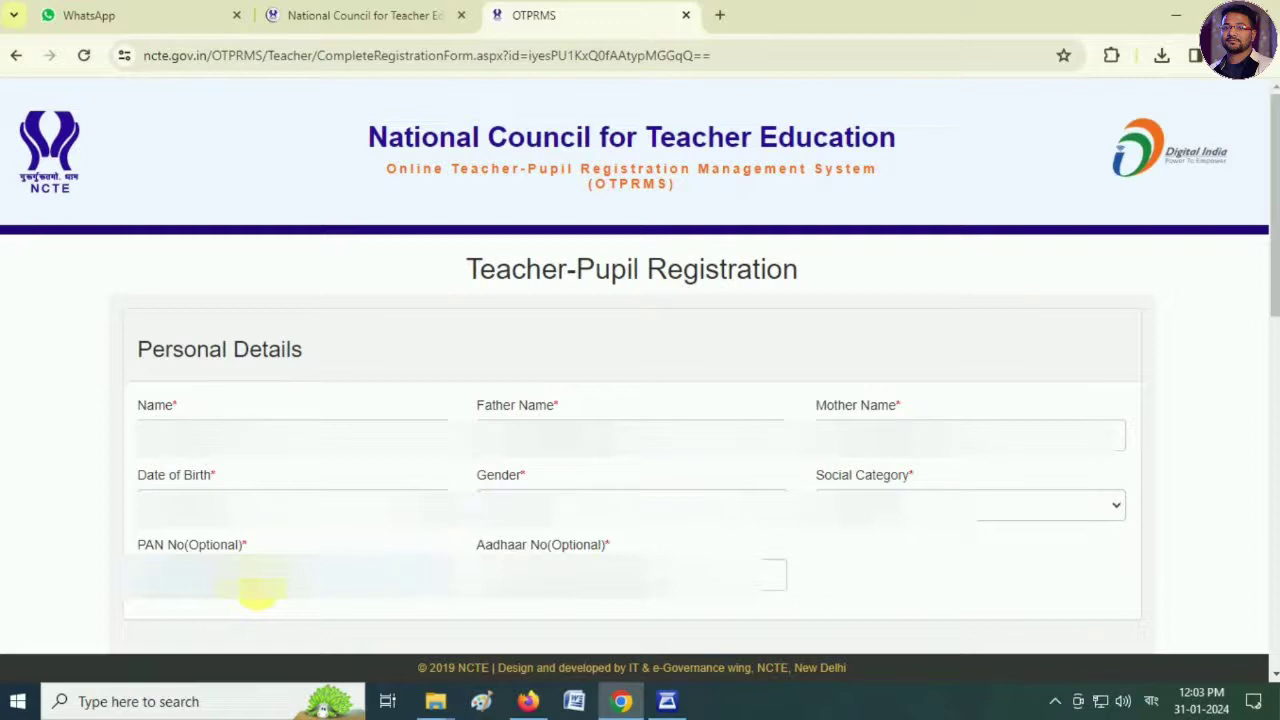
{"action": "left_click", "coordinate": [585, 585]}
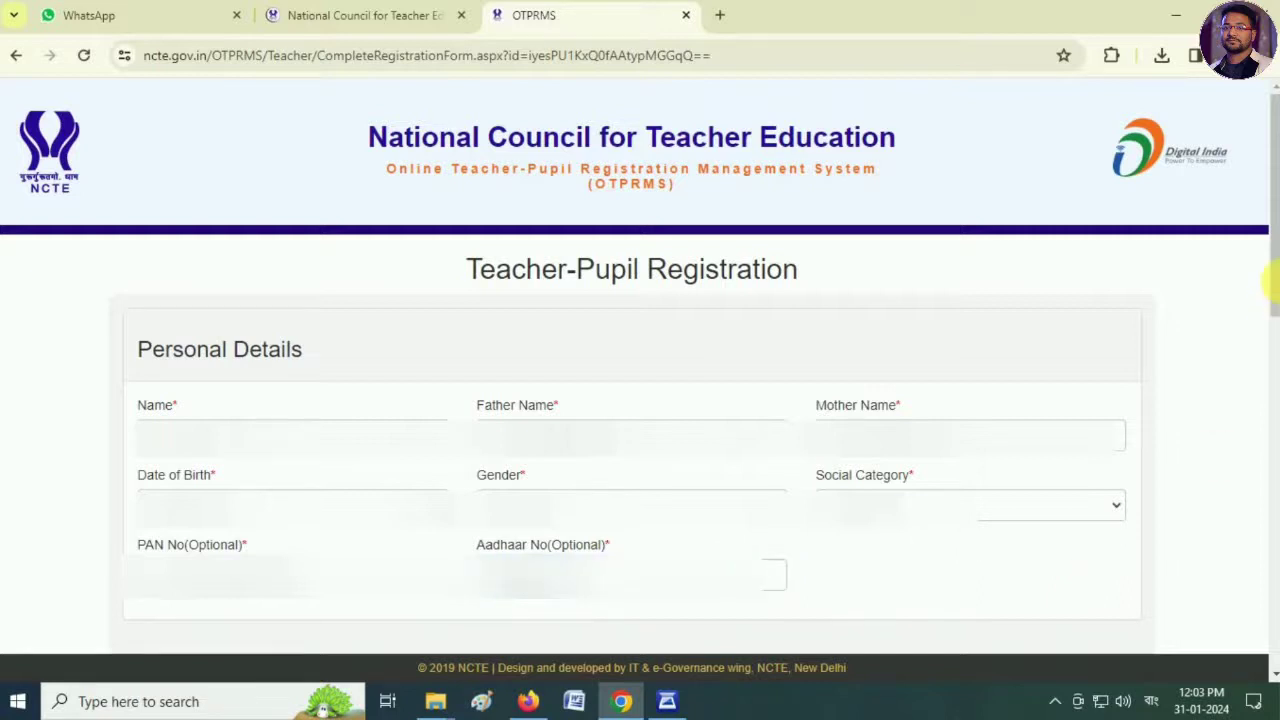
Fill in house number, street/road, Taluka/Mandal, town/city and state of the contact address.
{"action": "left_click_drag", "start_coordinate": [1270, 283], "coordinate": [1266, 497]}
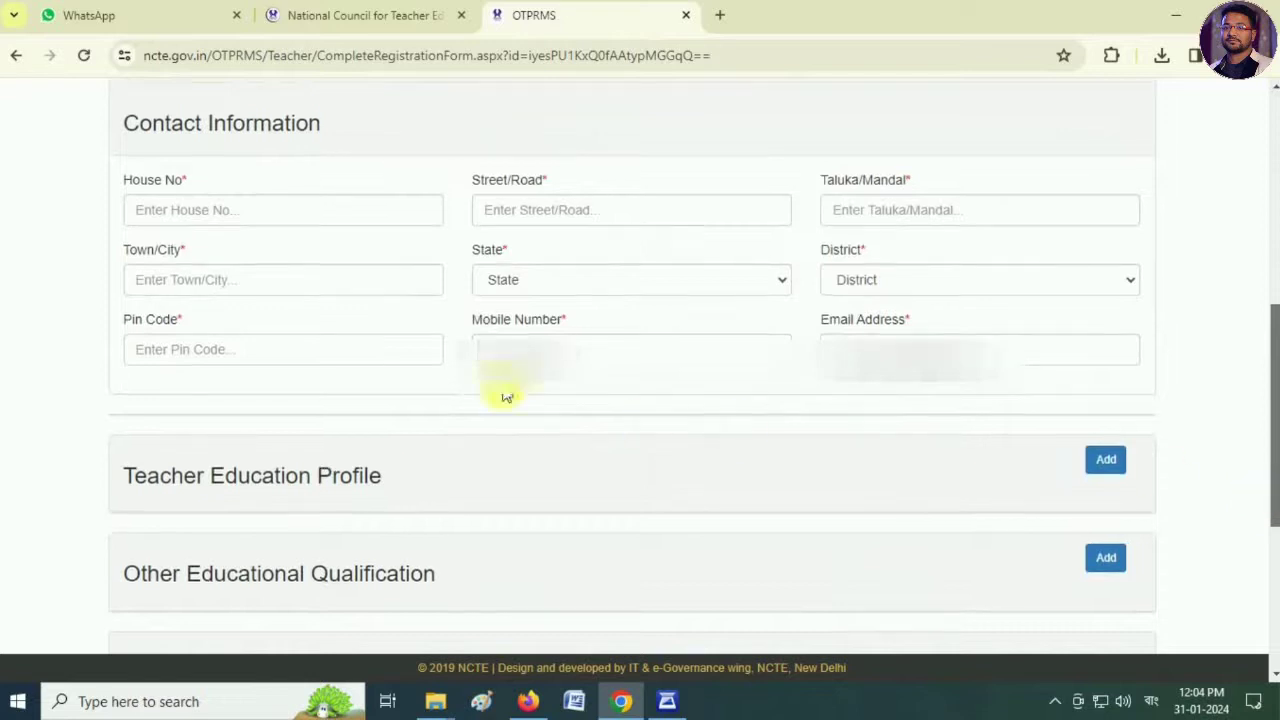
{"action": "left_click", "coordinate": [285, 212]}
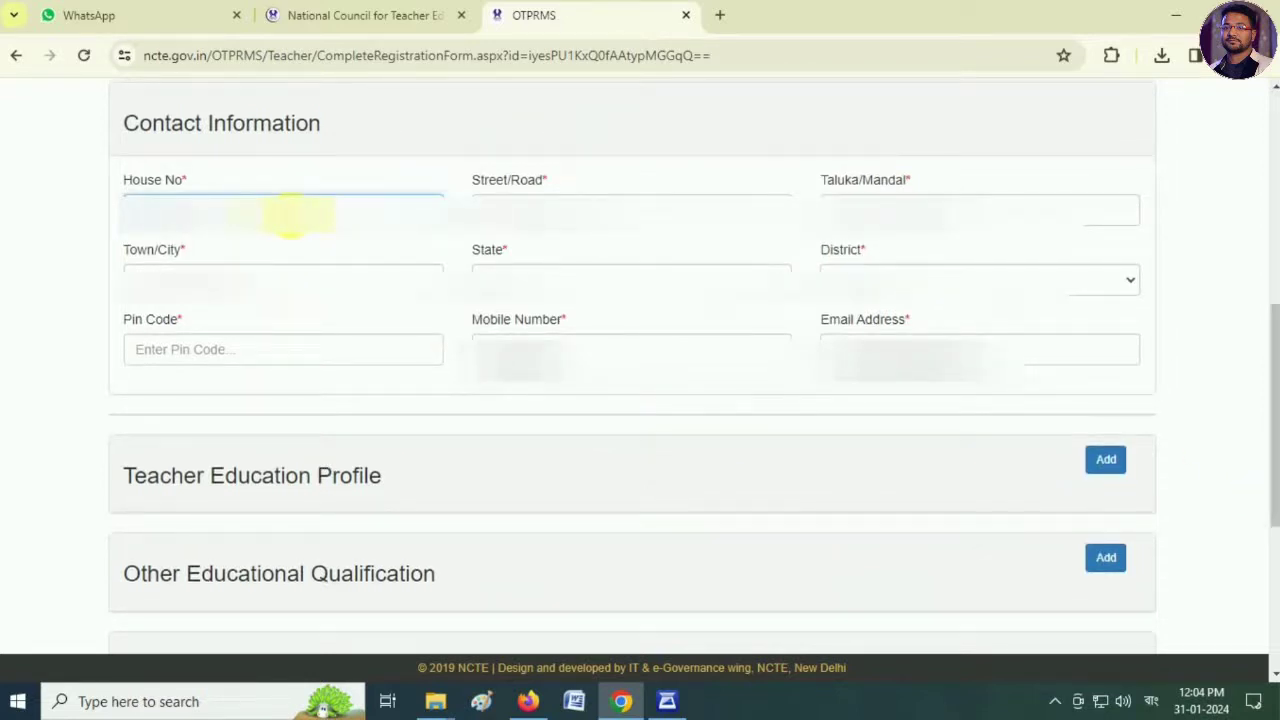
{"action": "key", "text": "Tab"}
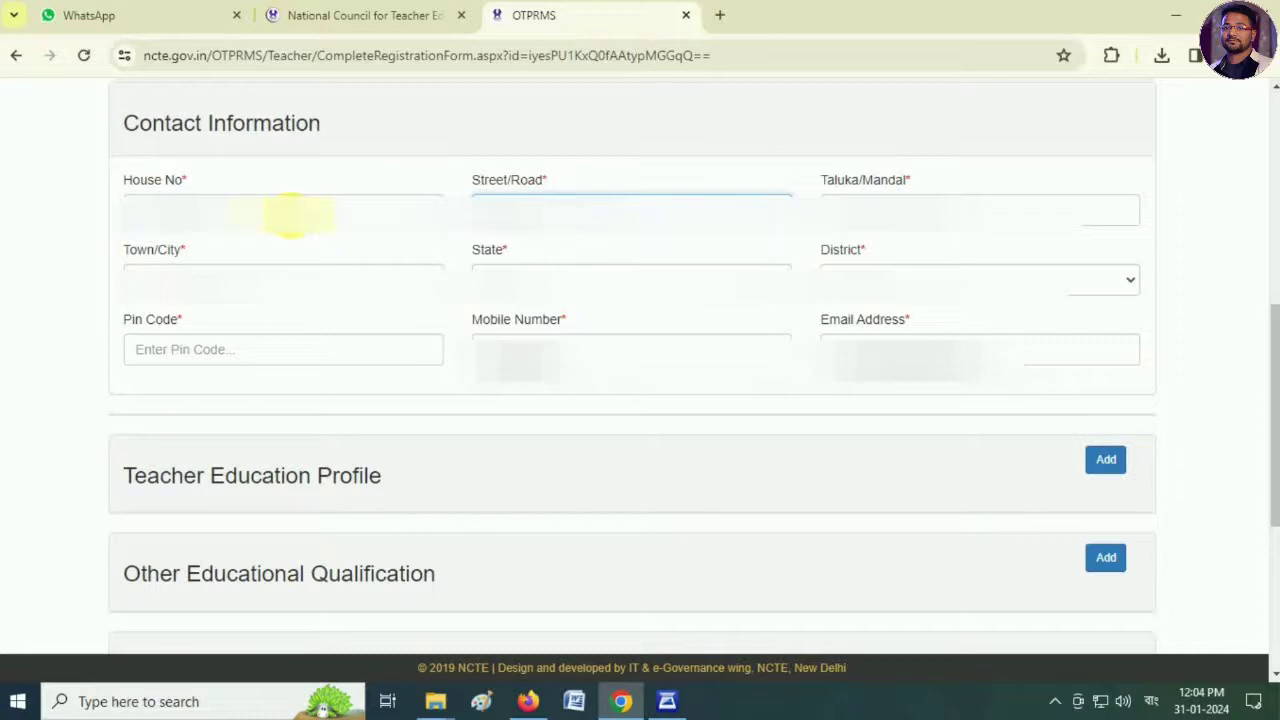
{"action": "key", "text": "Tab"}
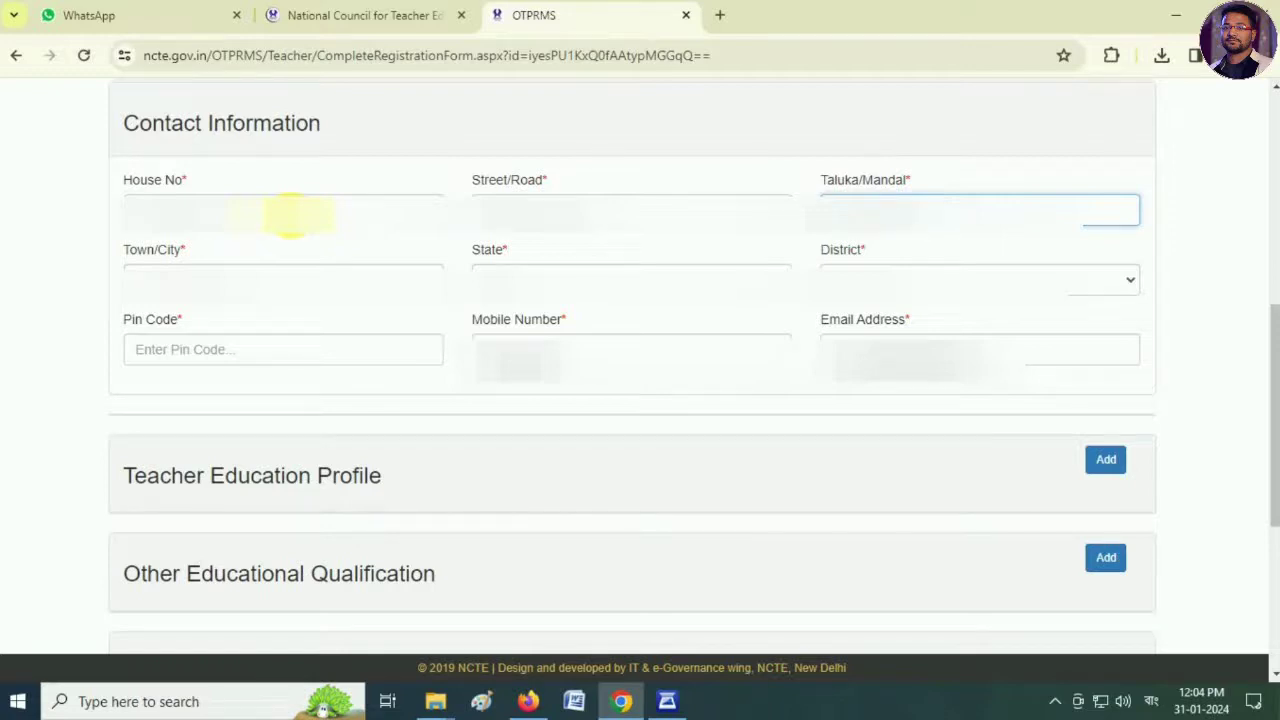
{"action": "key", "text": "Tab"}
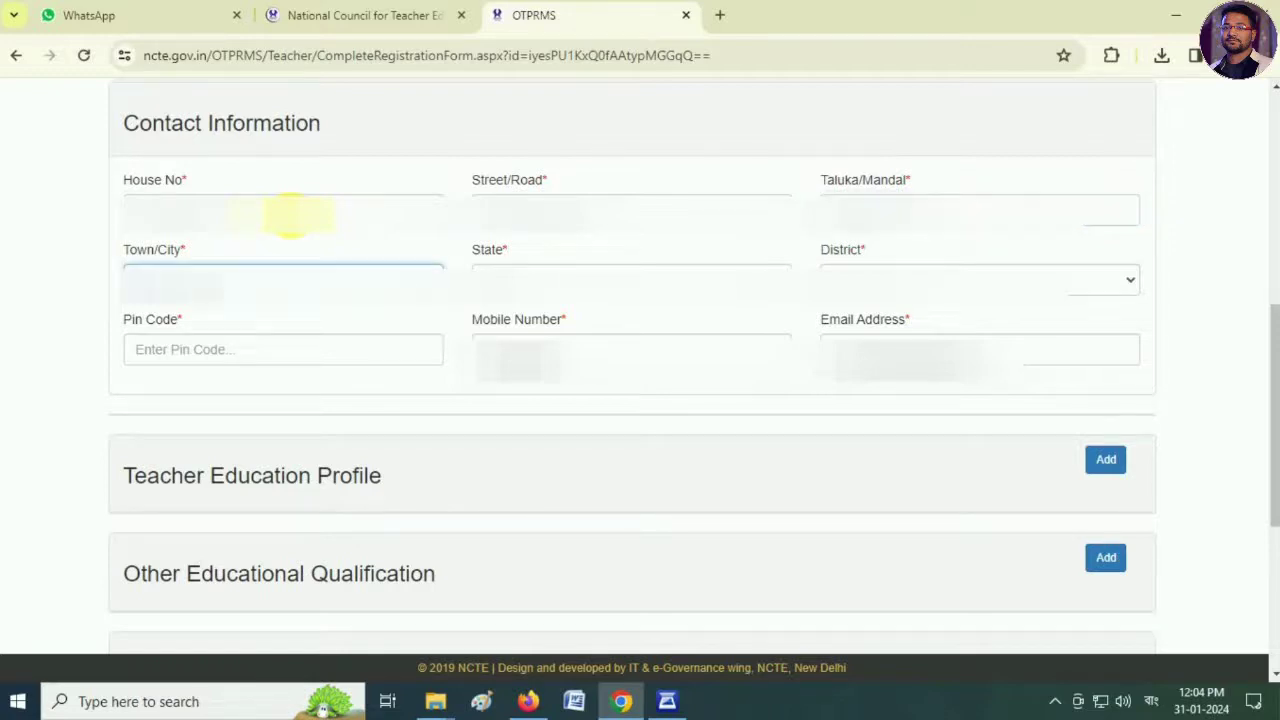
{"action": "key", "text": "Tab"}
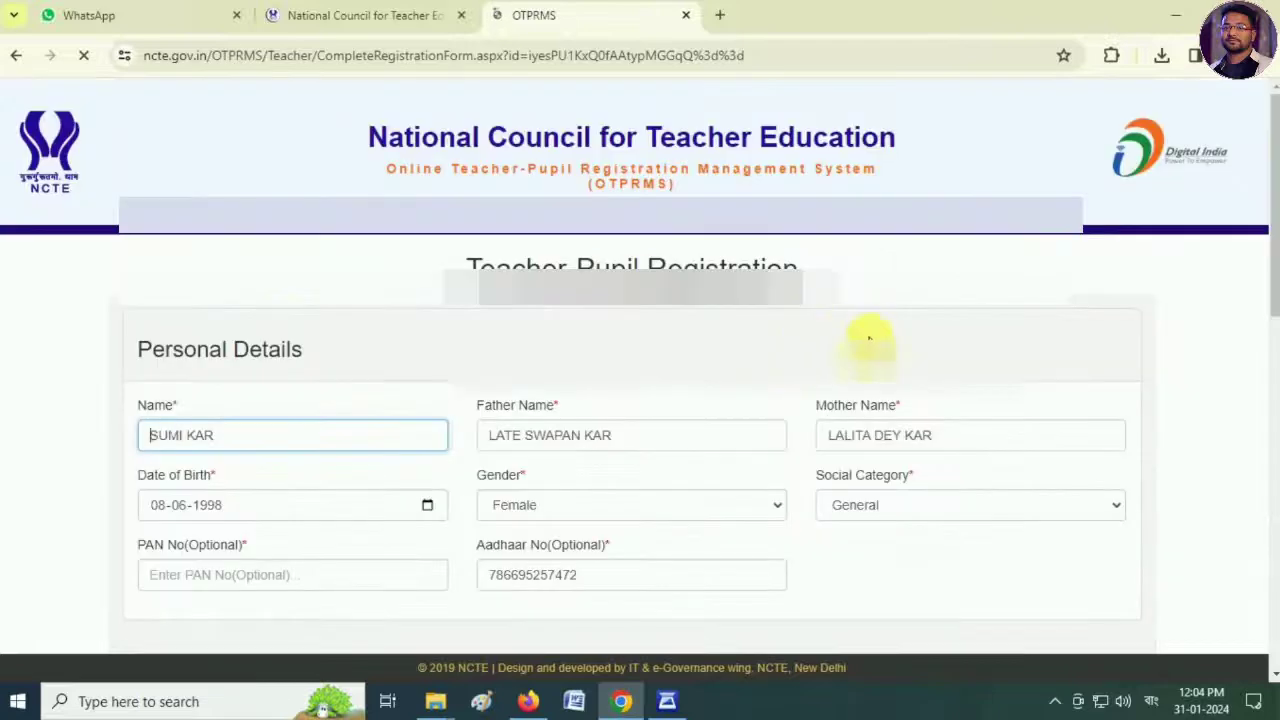
Choose the district, enter pin code 733101, and open Add Teacher Education Profile.
{"action": "left_click", "coordinate": [880, 280]}
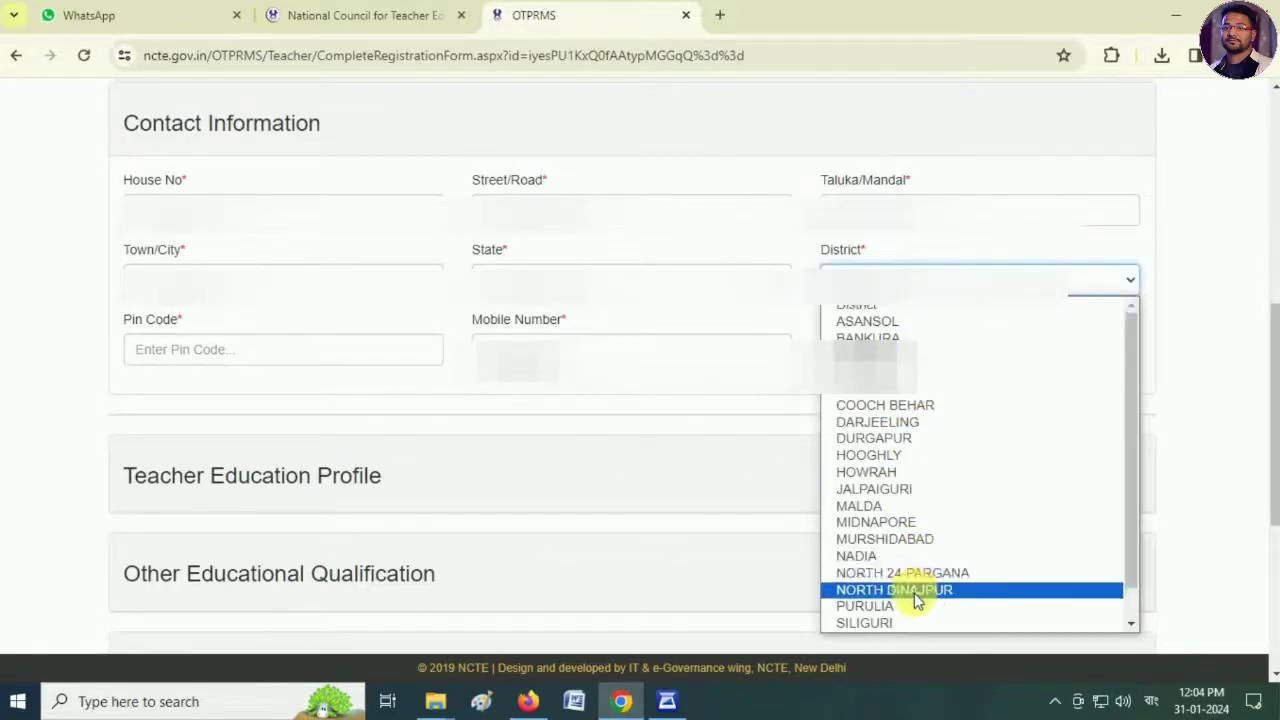
{"action": "scroll", "coordinate": [914, 594], "scroll_direction": "down", "scroll_amount": 1}
{"action": "left_click", "coordinate": [908, 623]}
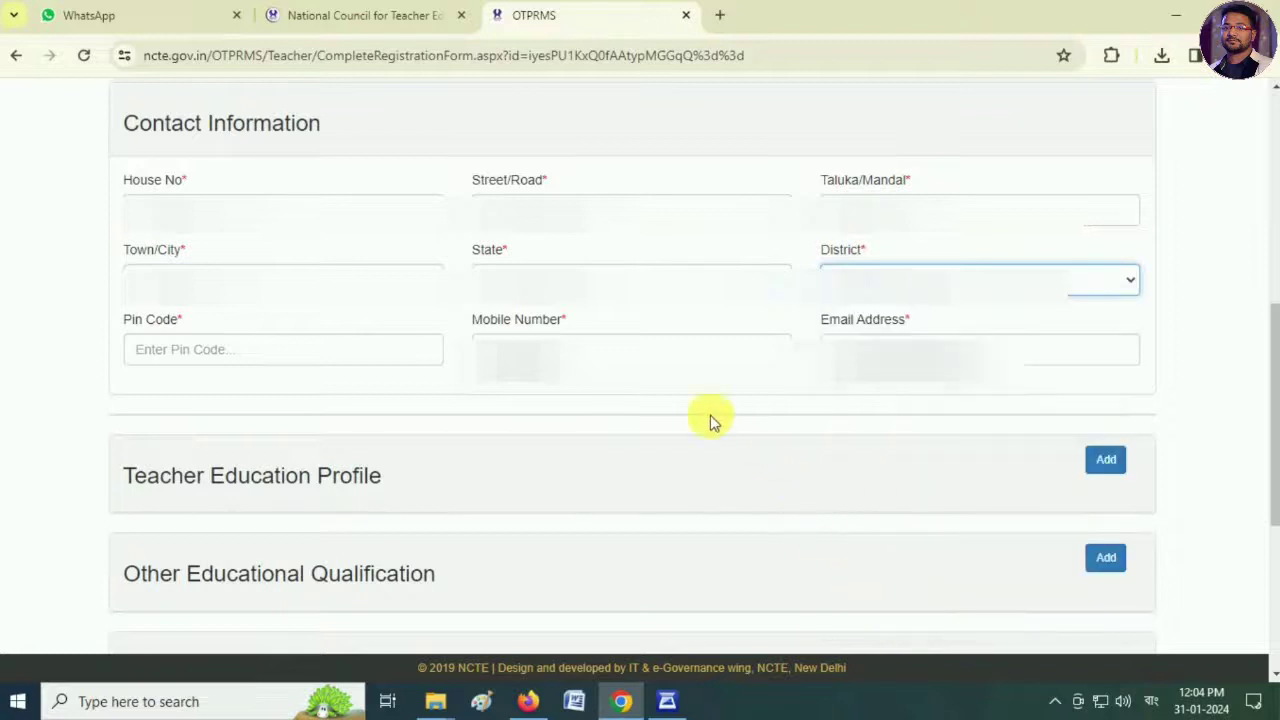
{"action": "left_click", "coordinate": [240, 352]}
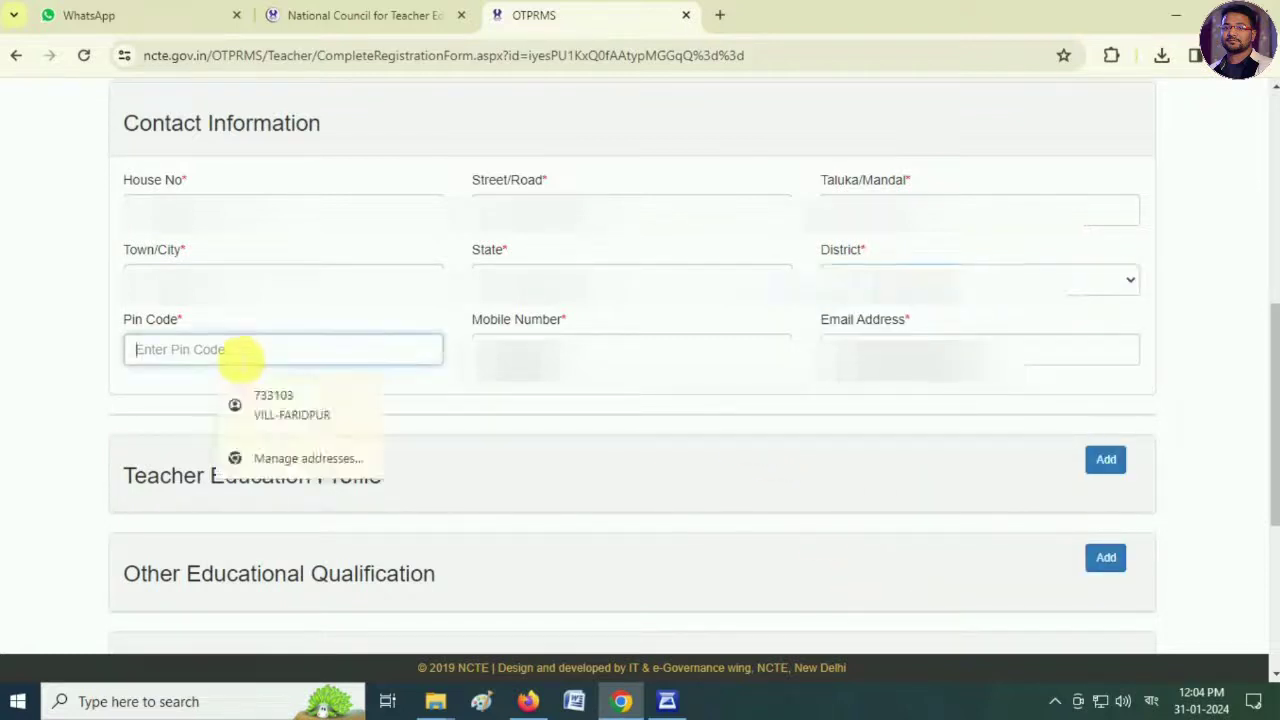
{"action": "type", "text": "73"}
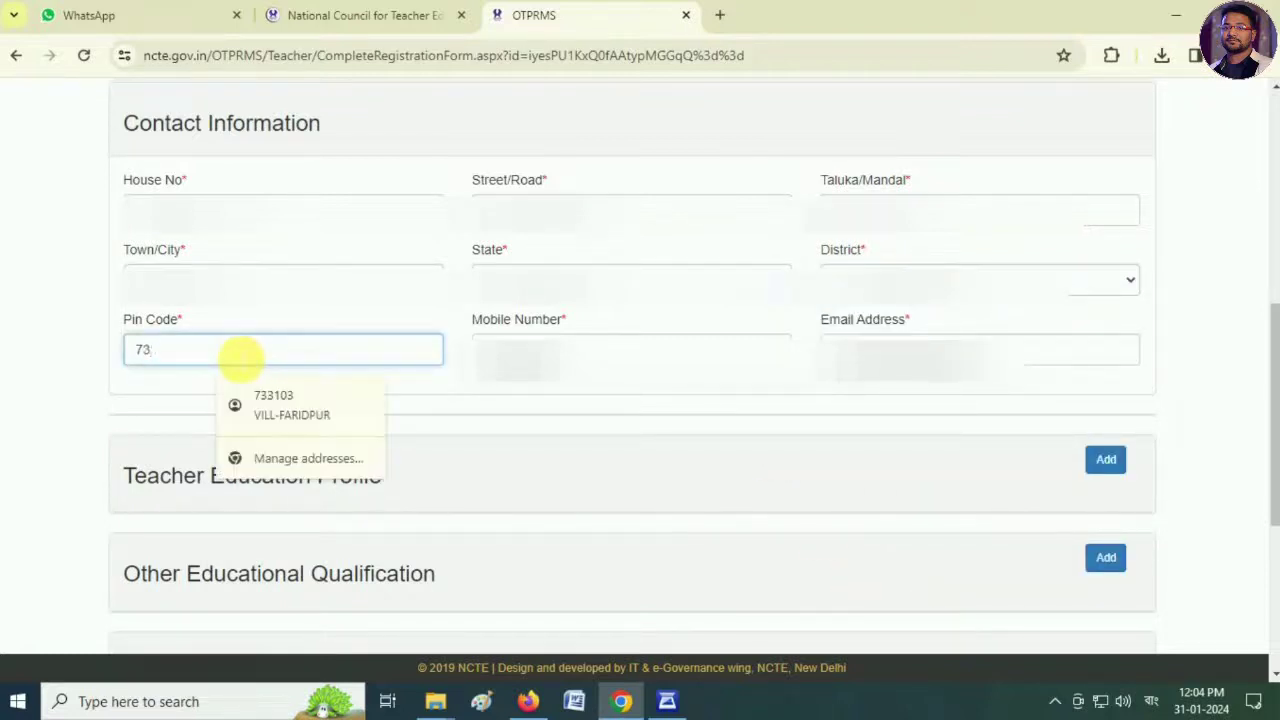
{"action": "type", "text": "3101"}
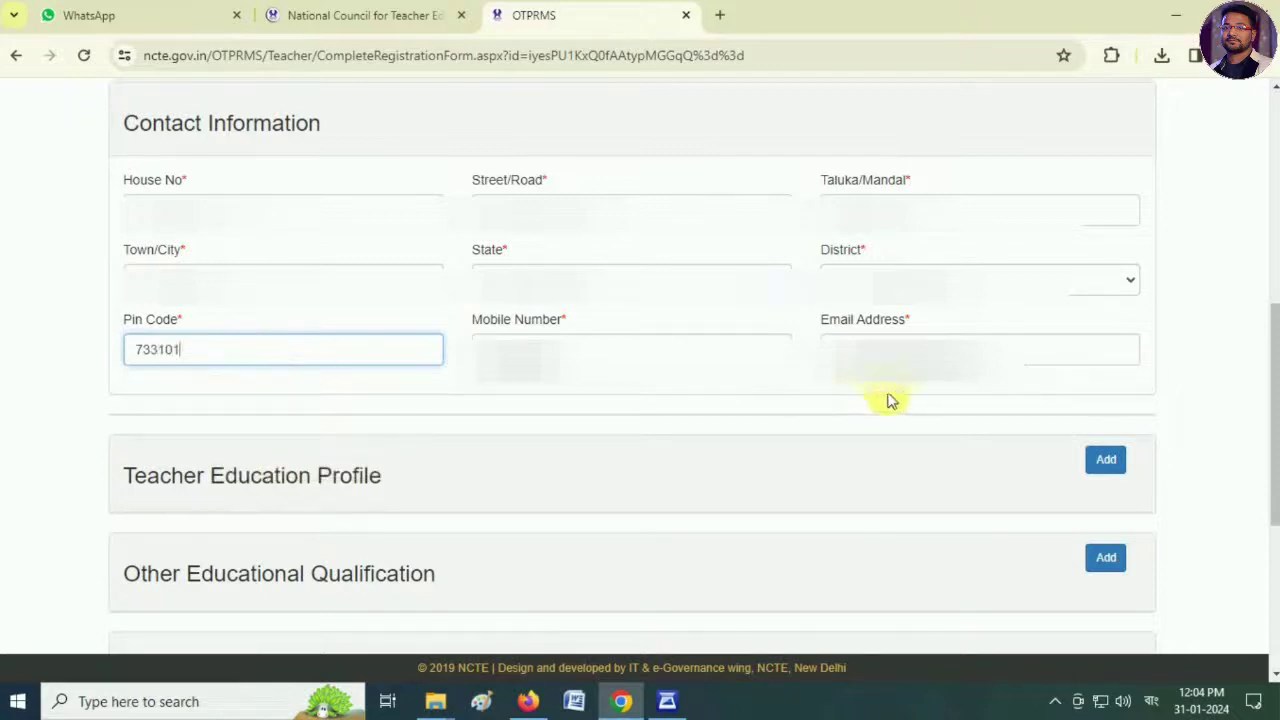
{"action": "left_click", "coordinate": [870, 407]}
{"action": "scroll", "coordinate": [634, 451], "scroll_direction": "down", "scroll_amount": 5}
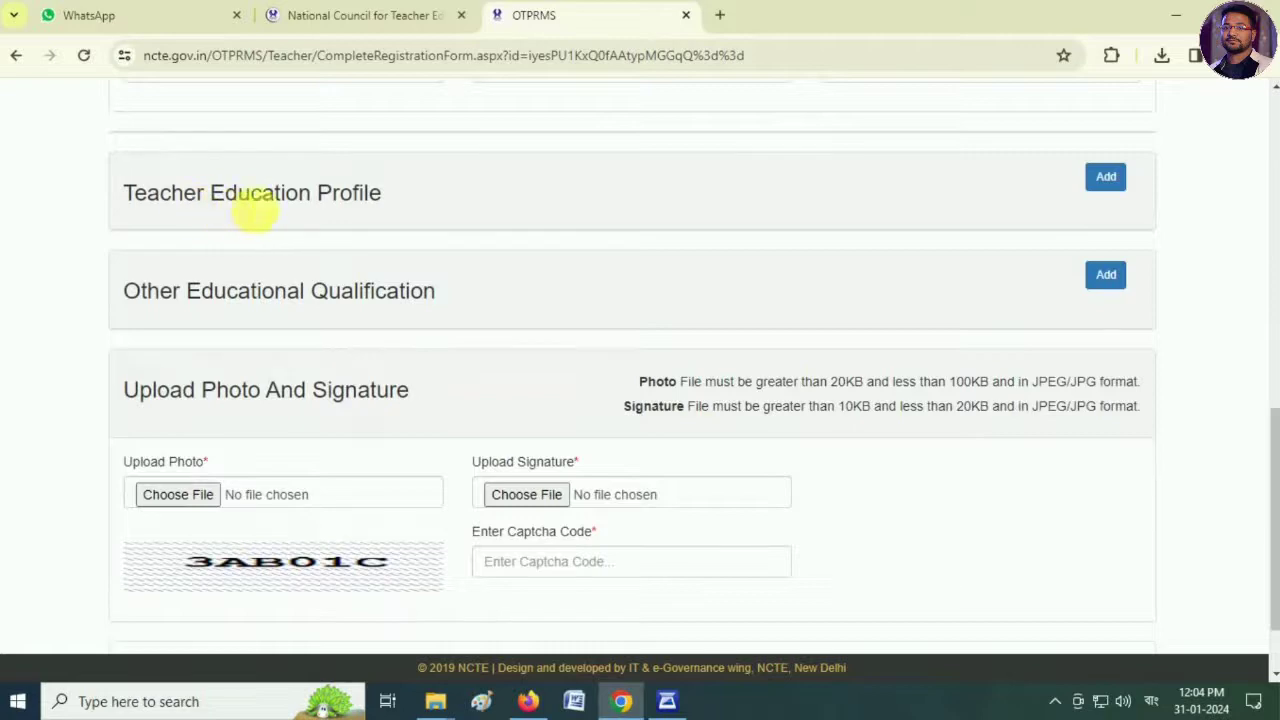
{"action": "left_click", "coordinate": [1108, 186]}
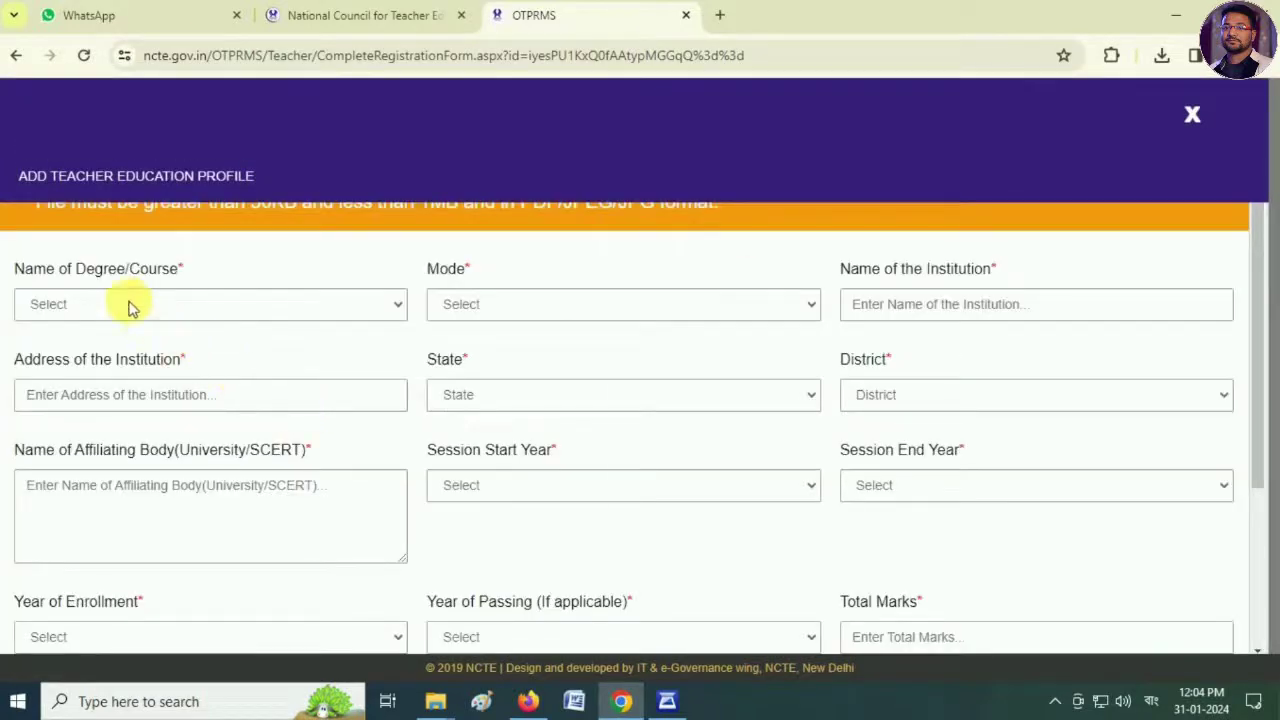
Select the B.Ed degree in REGULAR mode at DAKSHIN DINAJPUR BED COLLEGE.
{"action": "left_click", "coordinate": [126, 303]}
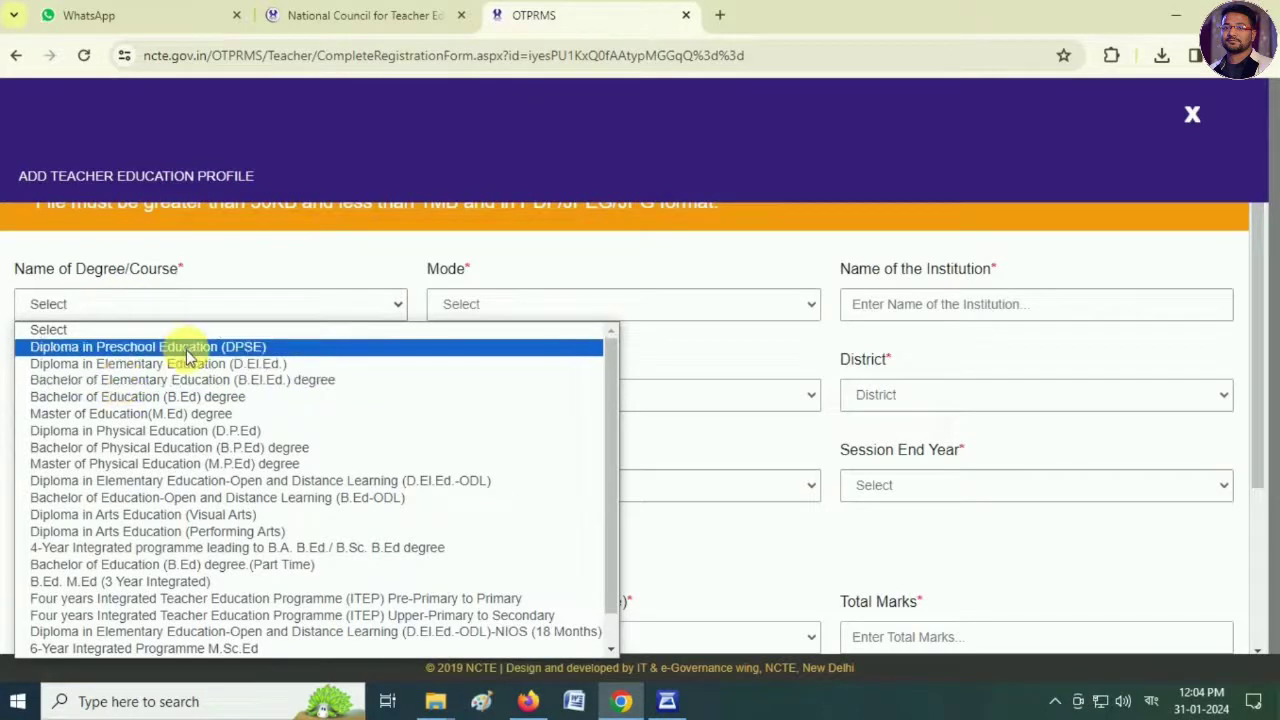
{"action": "left_click", "coordinate": [150, 397]}
{"action": "left_click", "coordinate": [513, 304]}
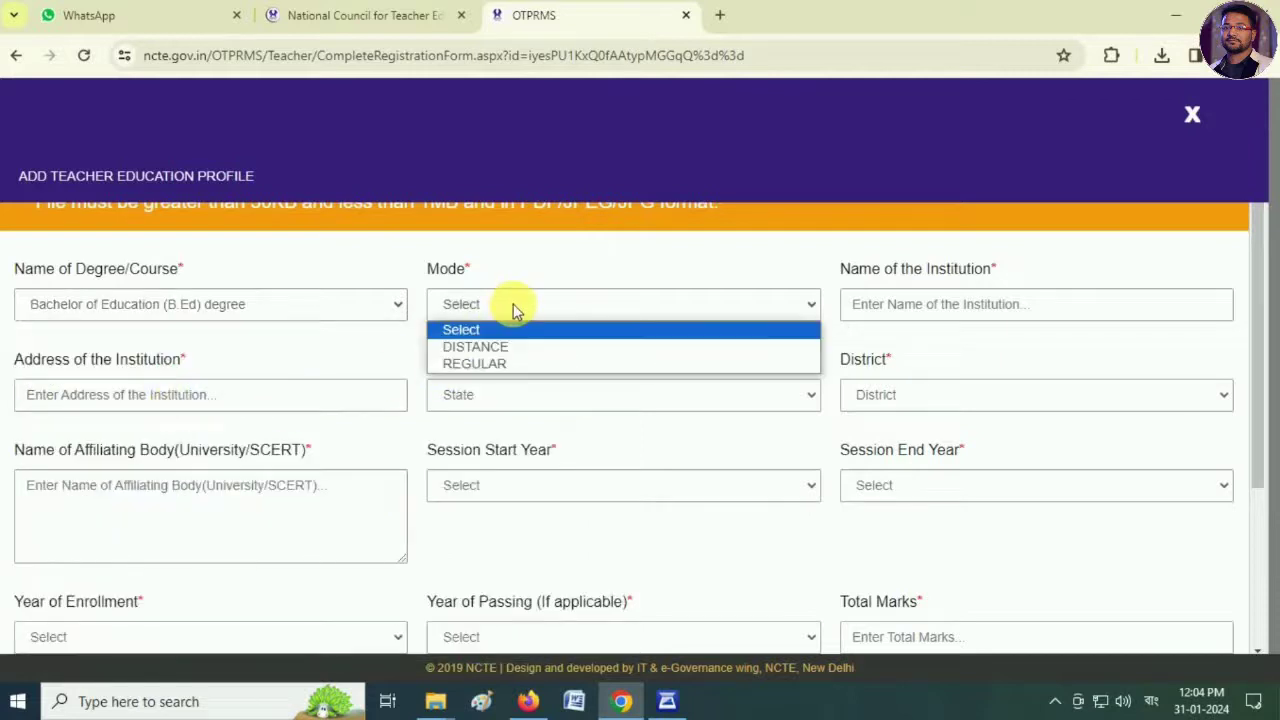
{"action": "left_click", "coordinate": [500, 365]}
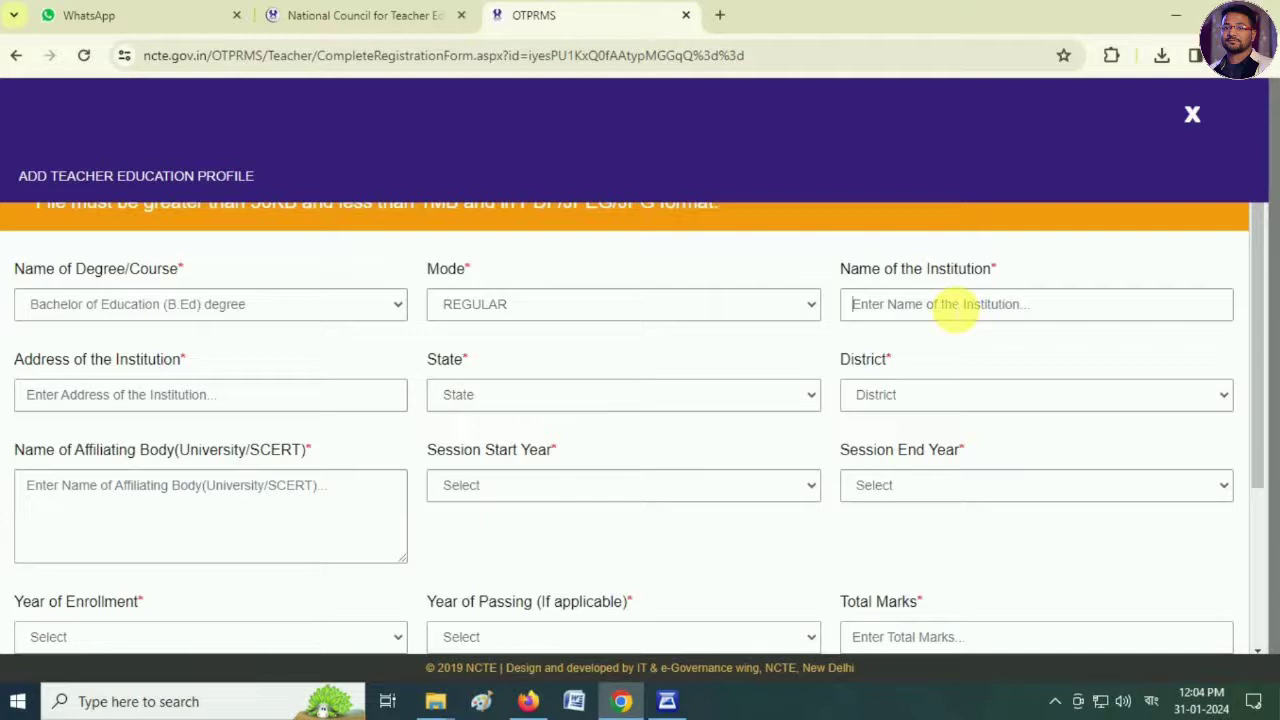
{"action": "type", "text": "DAKSHIN DINA"}
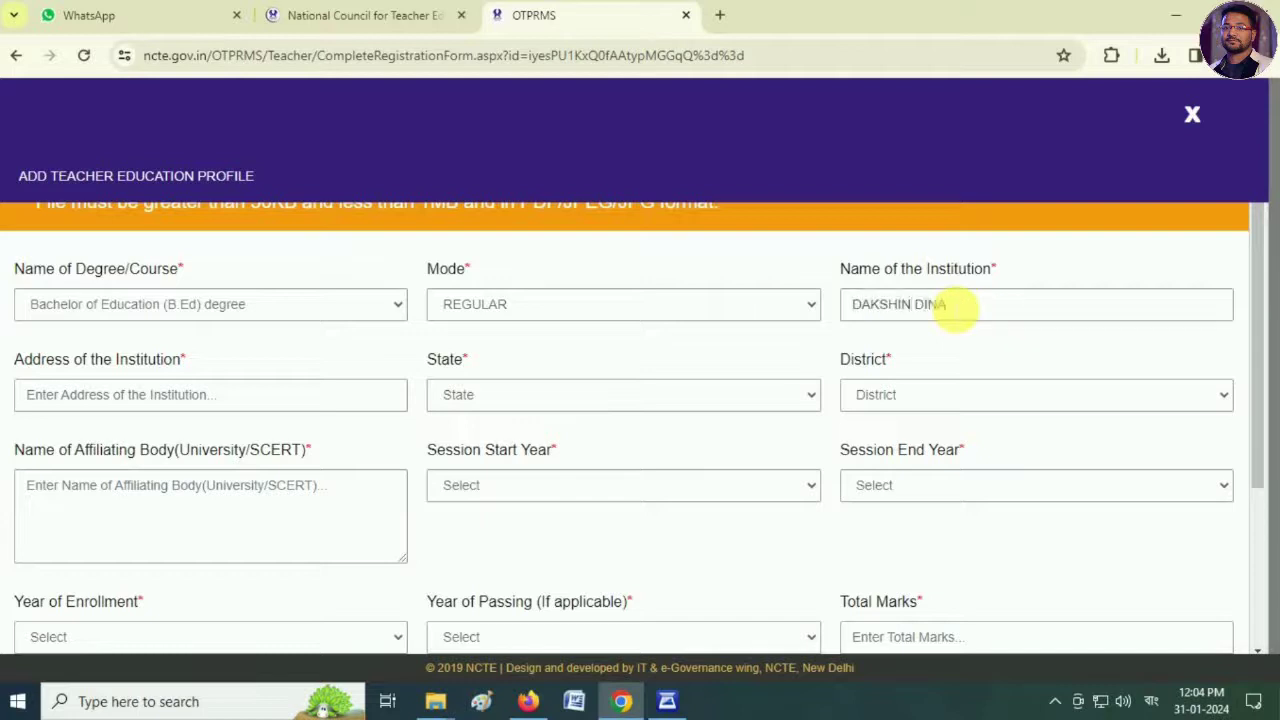
{"action": "type", "text": "JPUR BED COLL"}
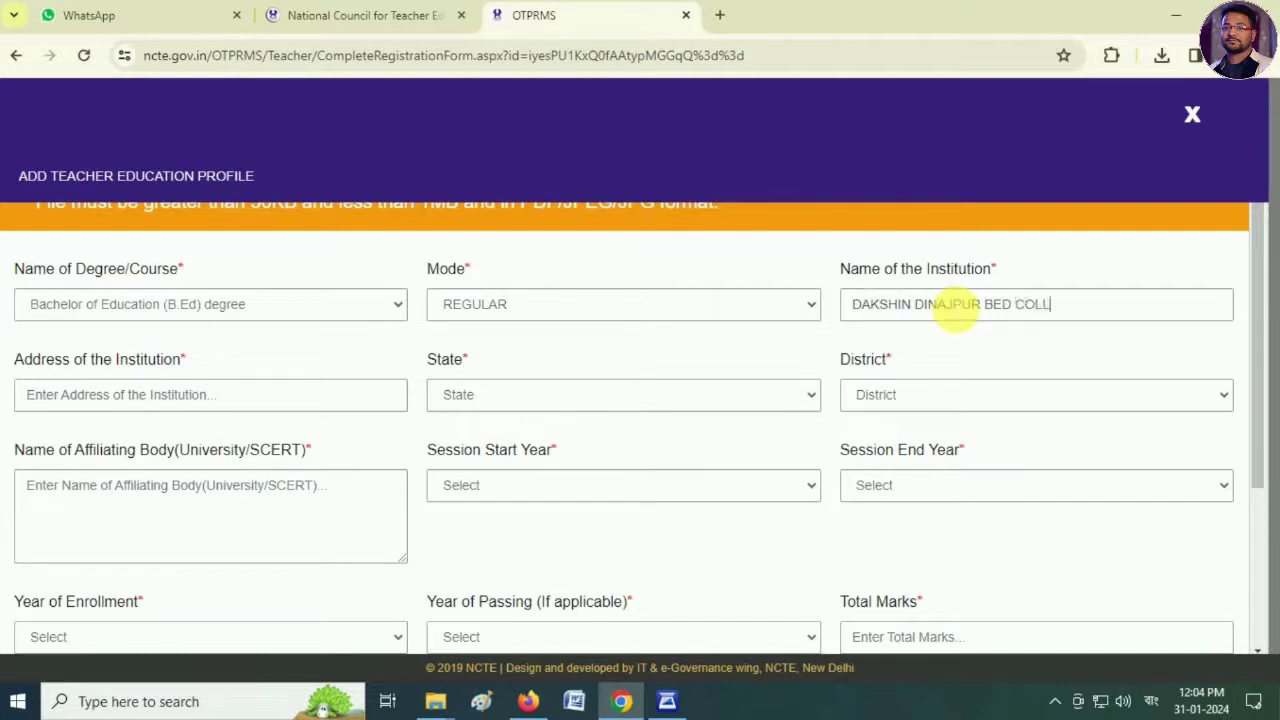
{"action": "type", "text": "EGE"}
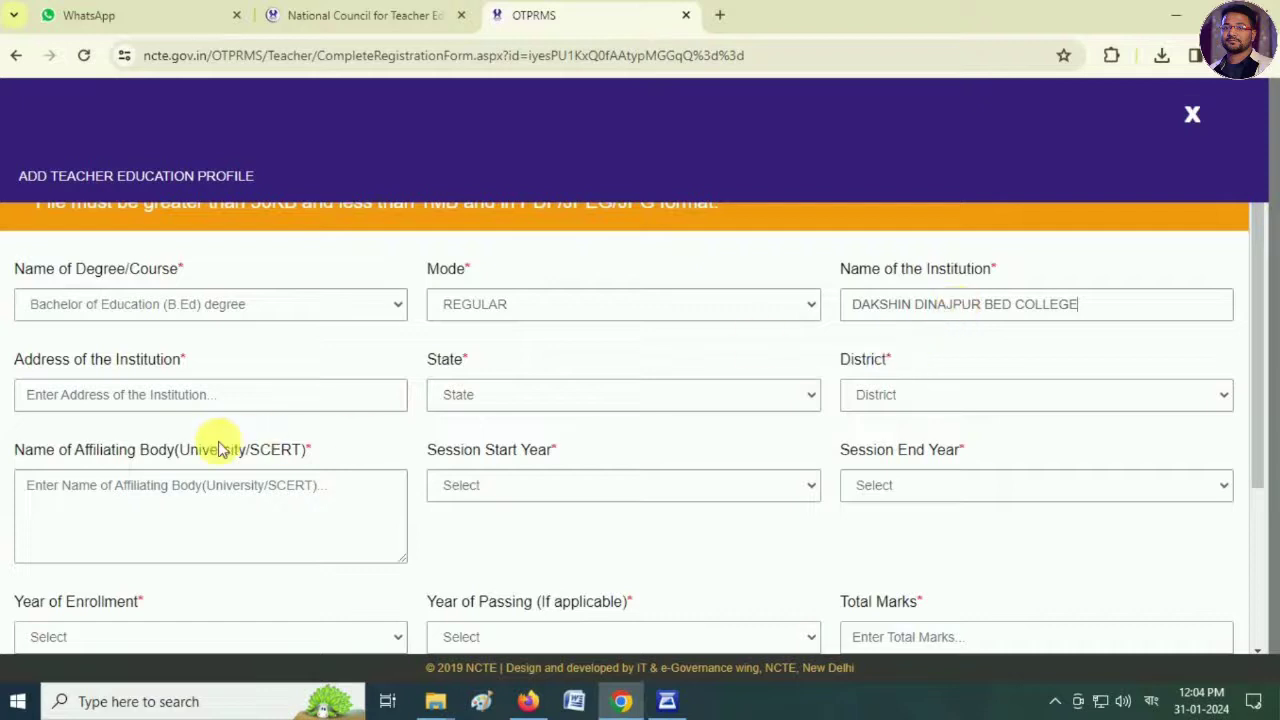
Enter the institution address FULBARI, GANGARAMPUR, with state WEST BENGAL and district SOUTH DINAJPUR.
{"action": "left_click", "coordinate": [100, 394]}
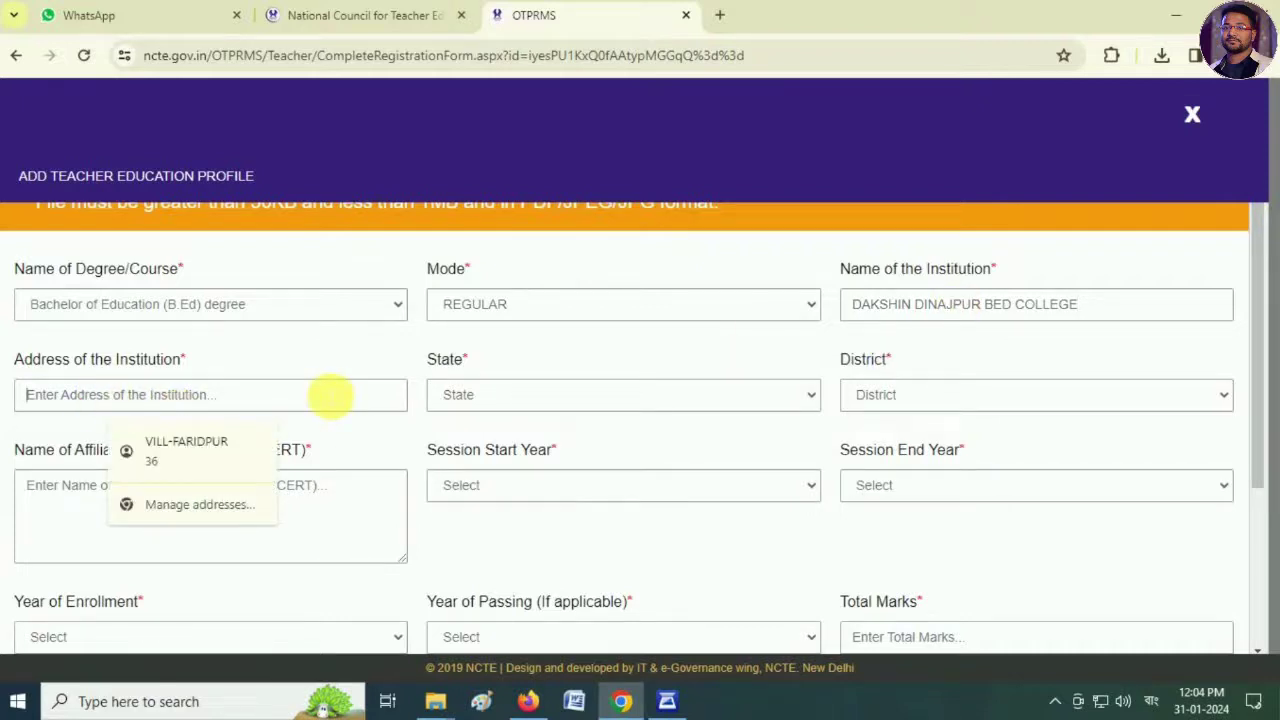
{"action": "type", "text": "FULBARI"}
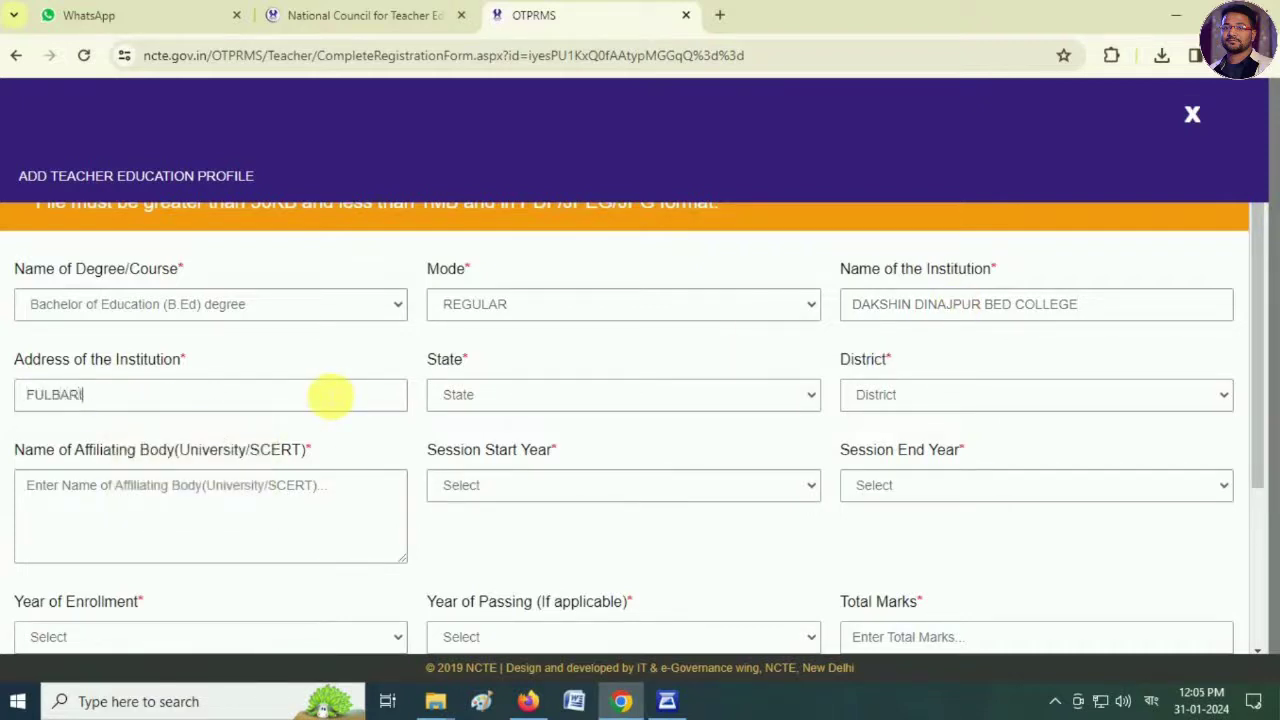
{"action": "type", "text": ", GANGARAMPUR, DAK"}
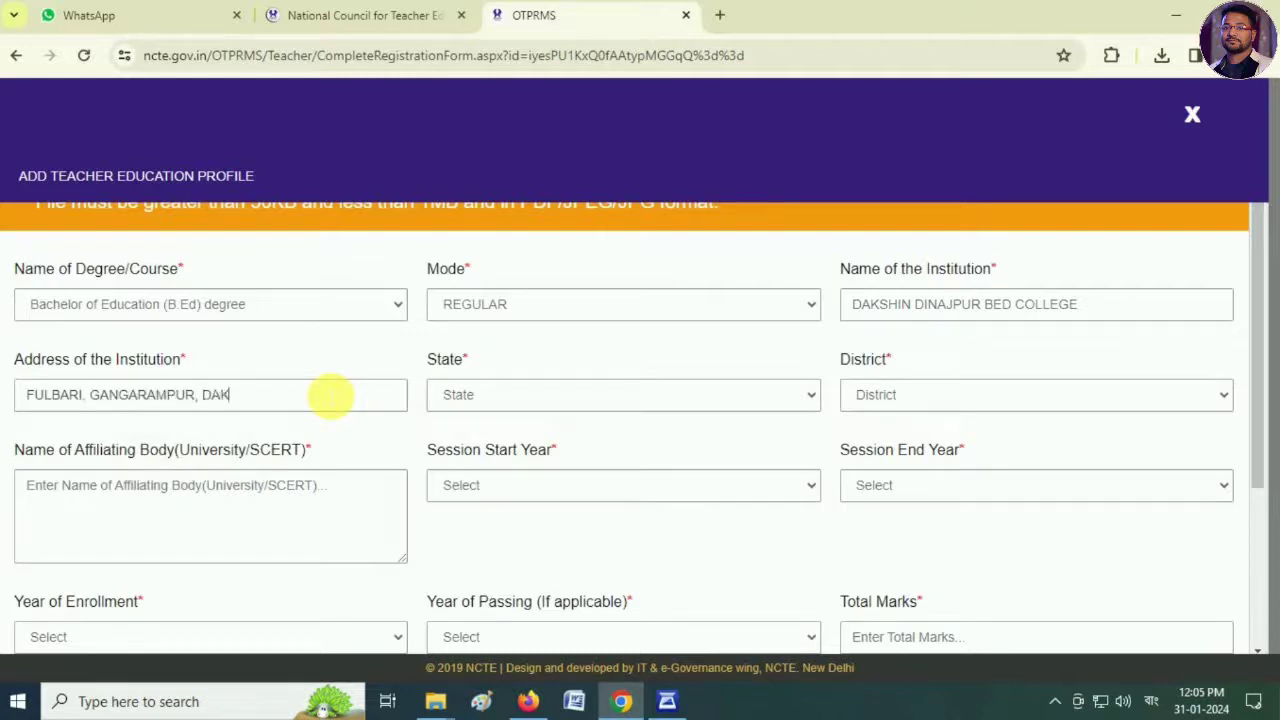
{"action": "type", "text": "SHIN DINAJPUR"}
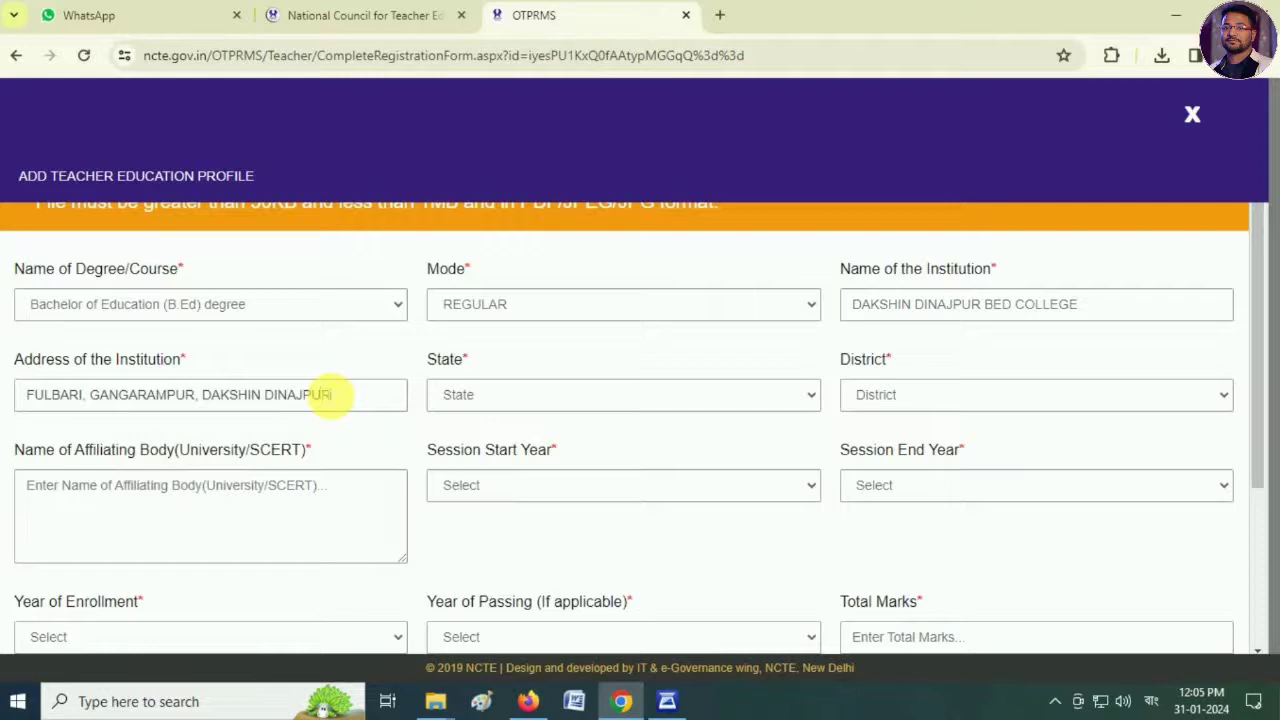
{"action": "key", "text": "BackSpace"}
{"action": "key", "text": "BackSpace"}
{"action": "key", "text": "BackSpace"}
{"action": "key", "text": "BackSpace"}
{"action": "key", "text": "BackSpace"}
{"action": "key", "text": "BackSpace"}
{"action": "key", "text": "BackSpace"}
{"action": "key", "text": "BackSpace"}
{"action": "key", "text": "BackSpace"}
{"action": "key", "text": "BackSpace"}
{"action": "key", "text": "BackSpace"}
{"action": "key", "text": "BackSpace"}
{"action": "key", "text": "BackSpace"}
{"action": "key", "text": "BackSpace"}
{"action": "key", "text": "BackSpace"}
{"action": "key", "text": "BackSpace"}
{"action": "key", "text": "BackSpace"}
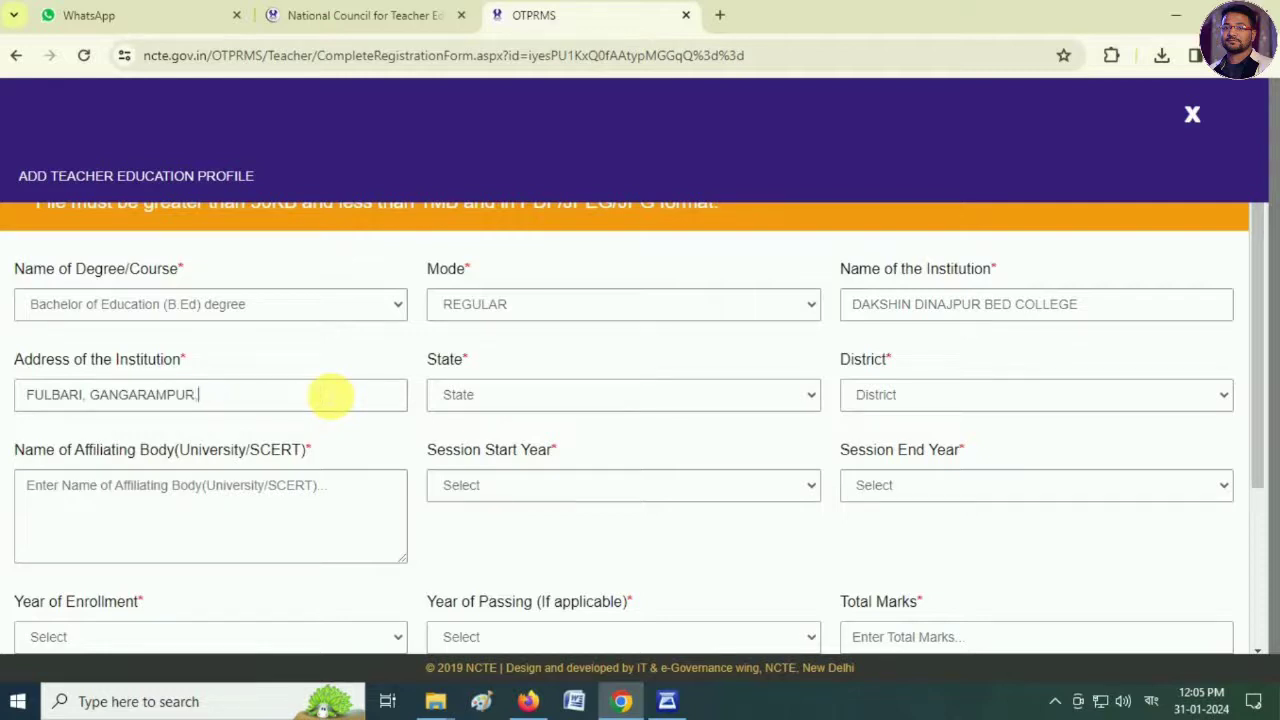
{"action": "left_click", "coordinate": [471, 395]}
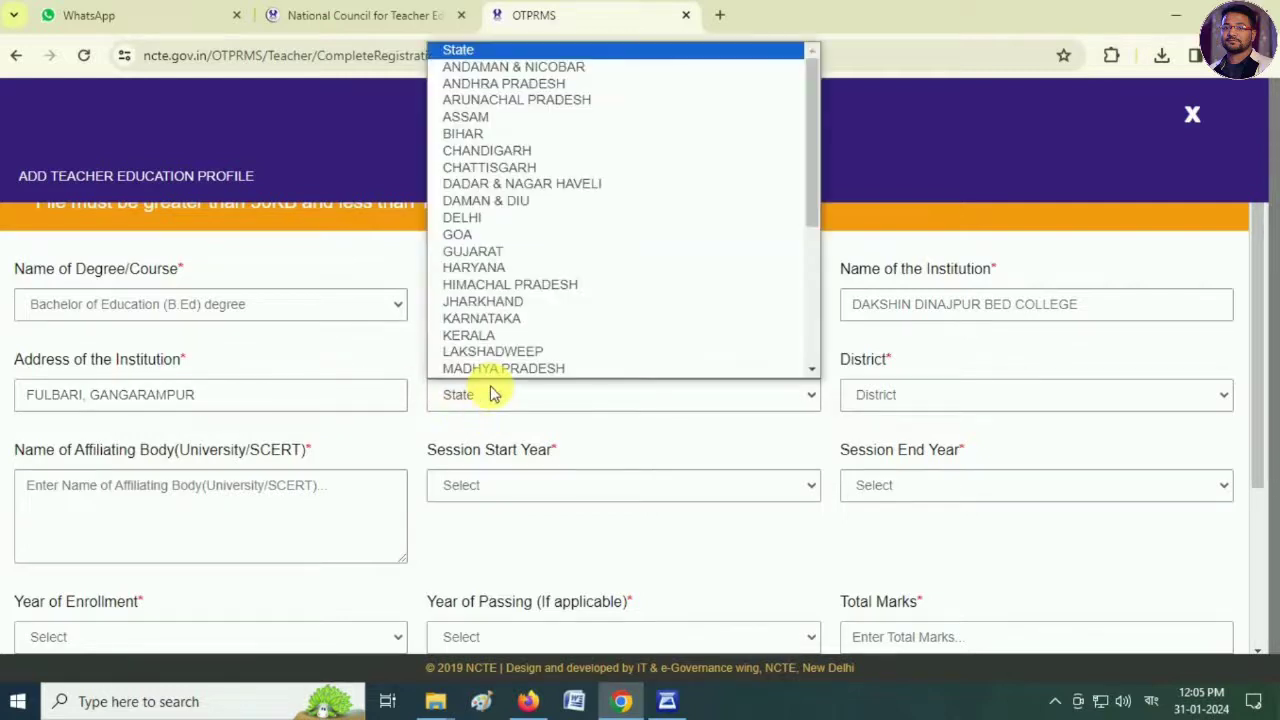
{"action": "key", "text": "w"}
{"action": "left_click", "coordinate": [497, 370]}
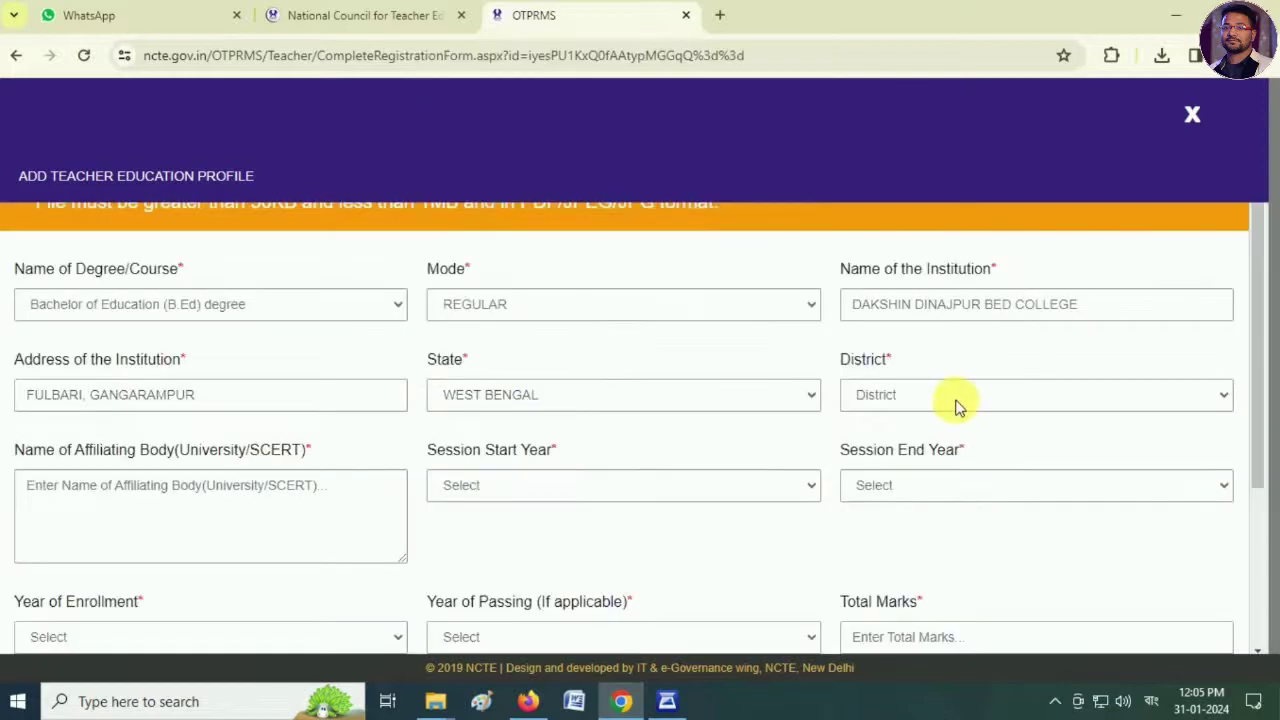
{"action": "left_click", "coordinate": [940, 400]}
{"action": "scroll", "coordinate": [943, 214], "scroll_direction": "down", "scroll_amount": 1}
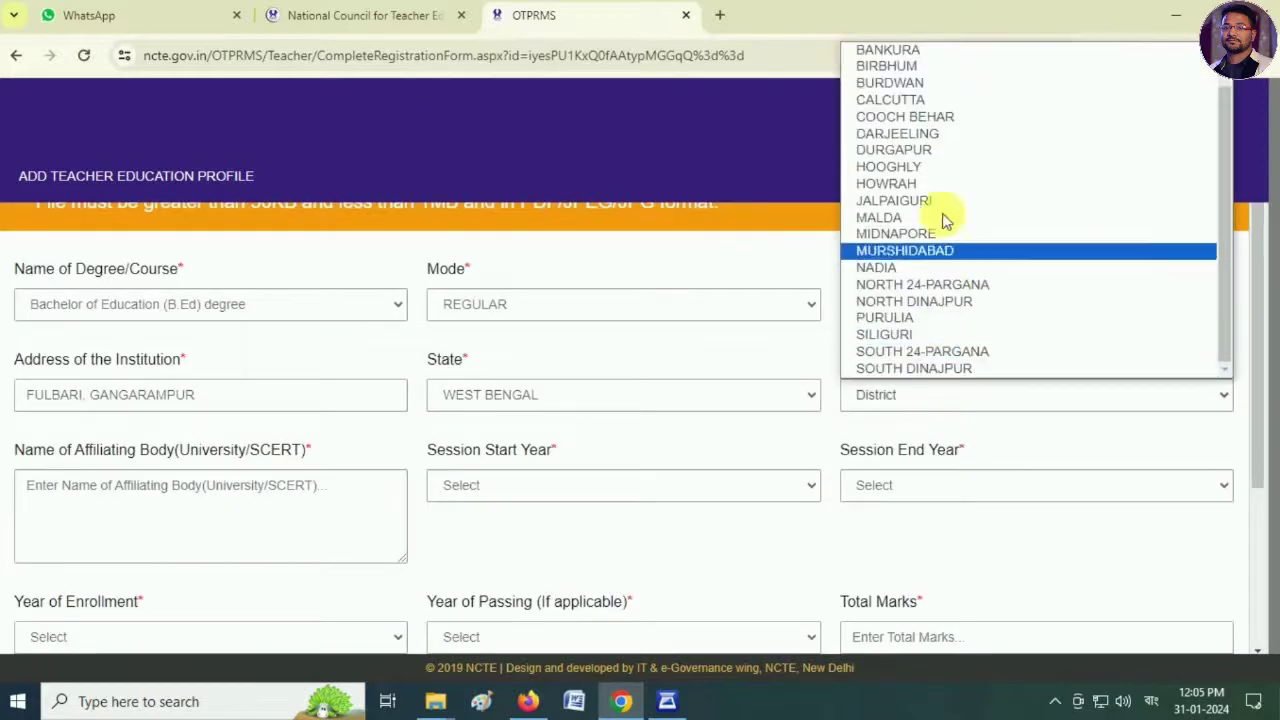
{"action": "left_click", "coordinate": [938, 370]}
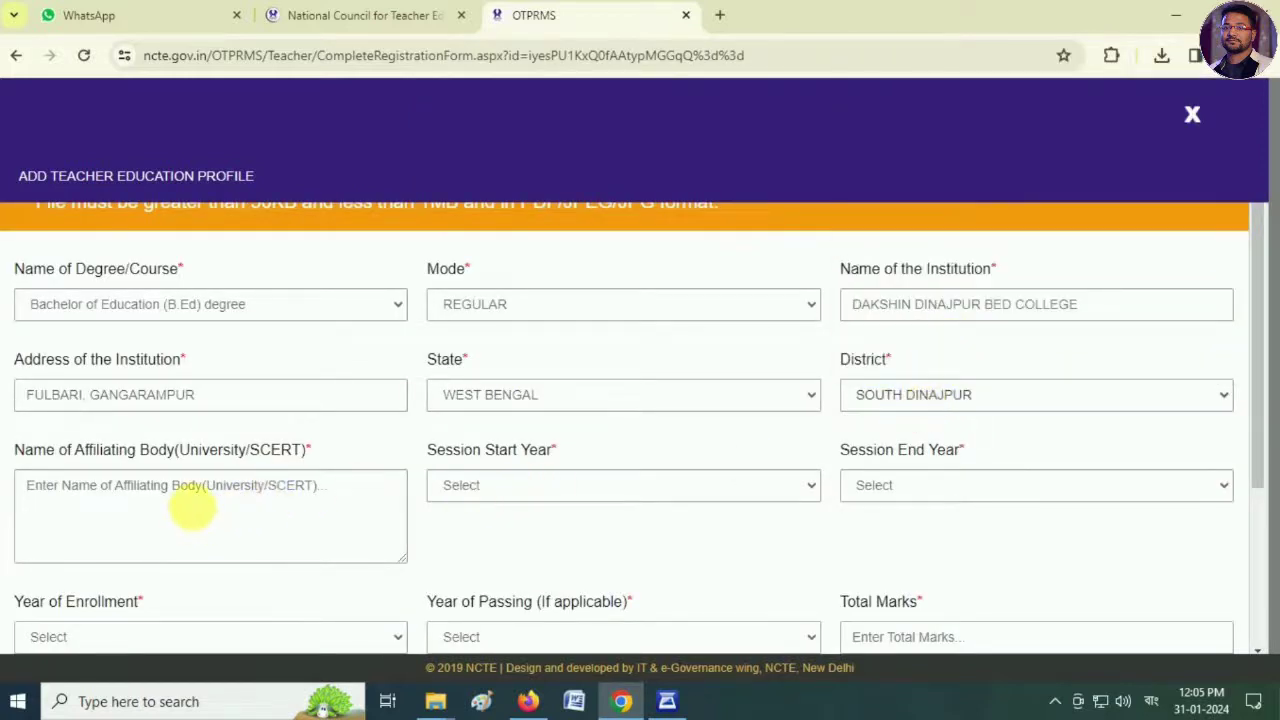
Enter BABA SAHEB AMBEDKAR UNIVERSITY (WBUTTEPA) as the affiliating body.
{"action": "left_click", "coordinate": [188, 495]}
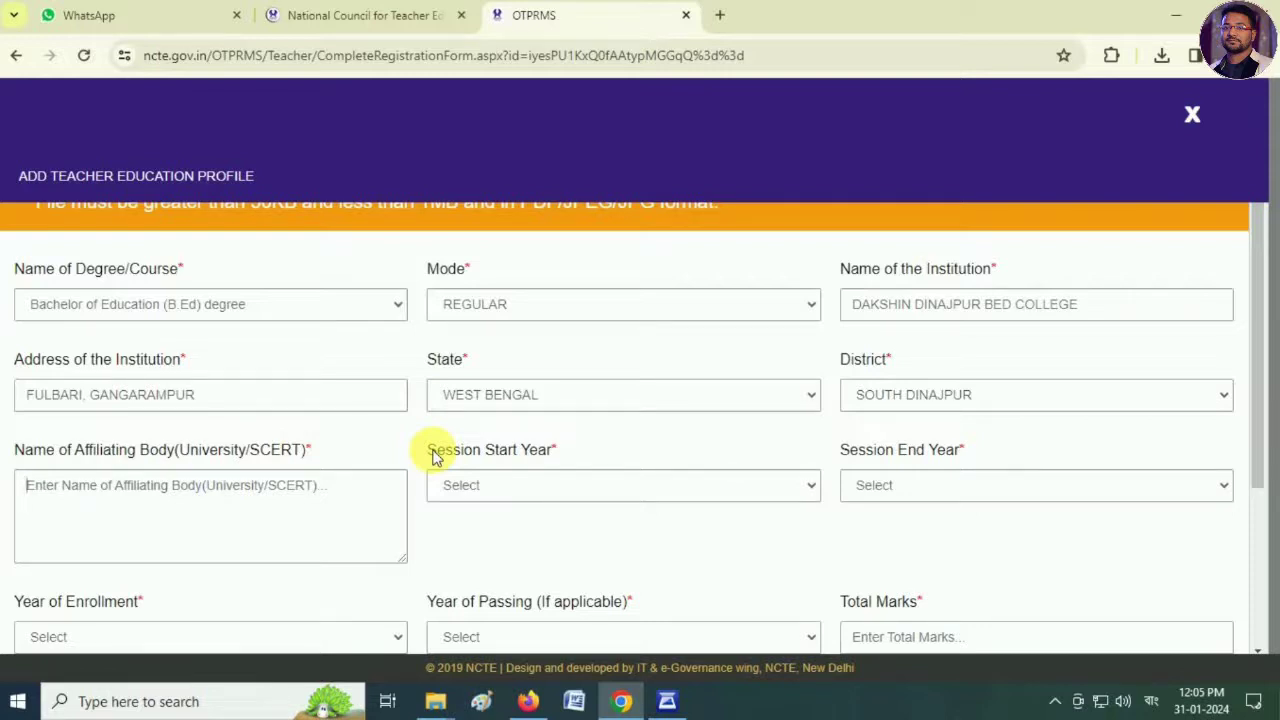
{"action": "type", "text": "W"}
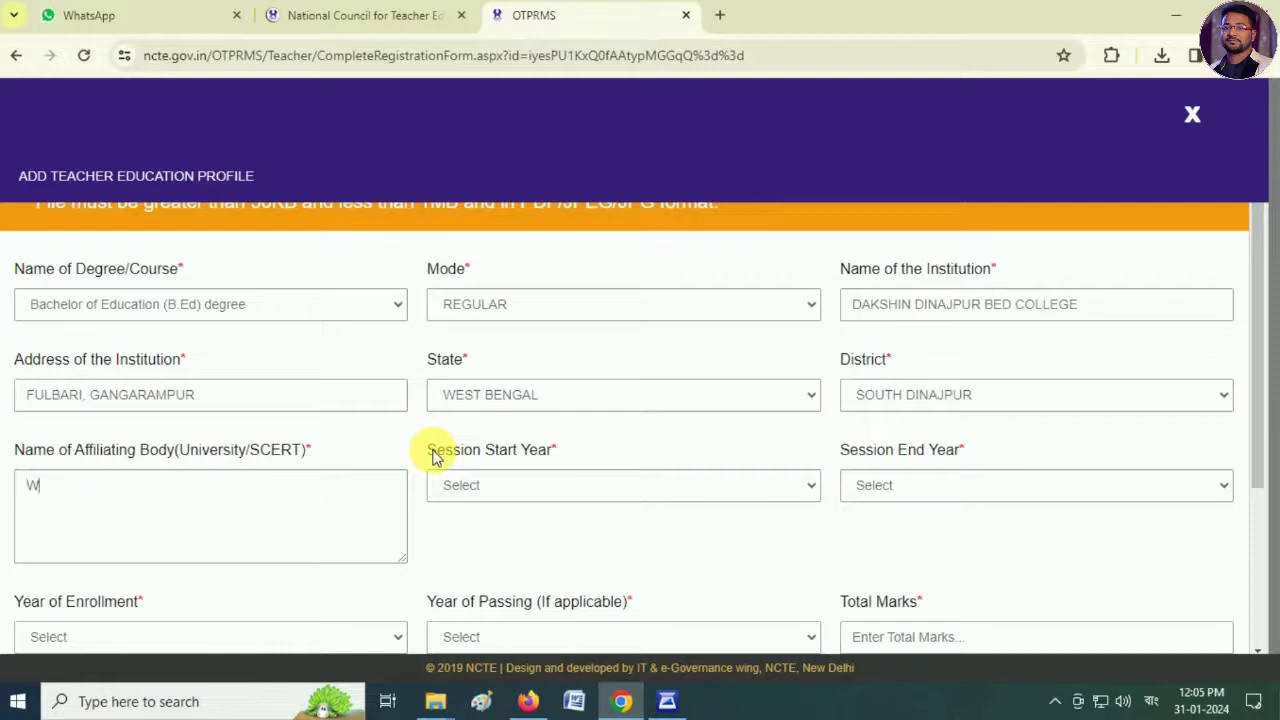
{"action": "type", "text": "BUTTEPA"}
{"action": "key", "text": "BackSpace"}
{"action": "key", "text": "BackSpace"}
{"action": "key", "text": "BackSpace"}
{"action": "key", "text": "BackSpace"}
{"action": "key", "text": "BackSpace"}
{"action": "key", "text": "BackSpace"}
{"action": "key", "text": "BackSpace"}
{"action": "key", "text": "BackSpace"}
{"action": "type", "text": "BABA SAHEB AMBE"}
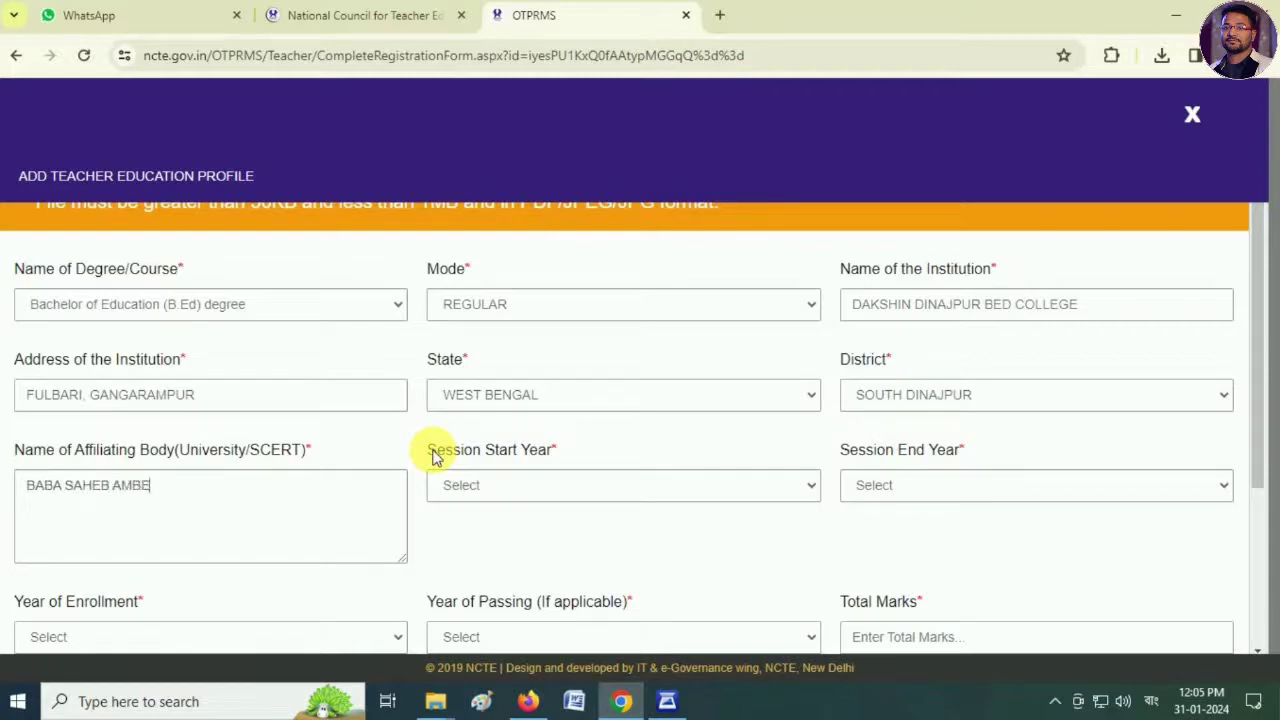
{"action": "type", "text": "DKAR UNIVERS"}
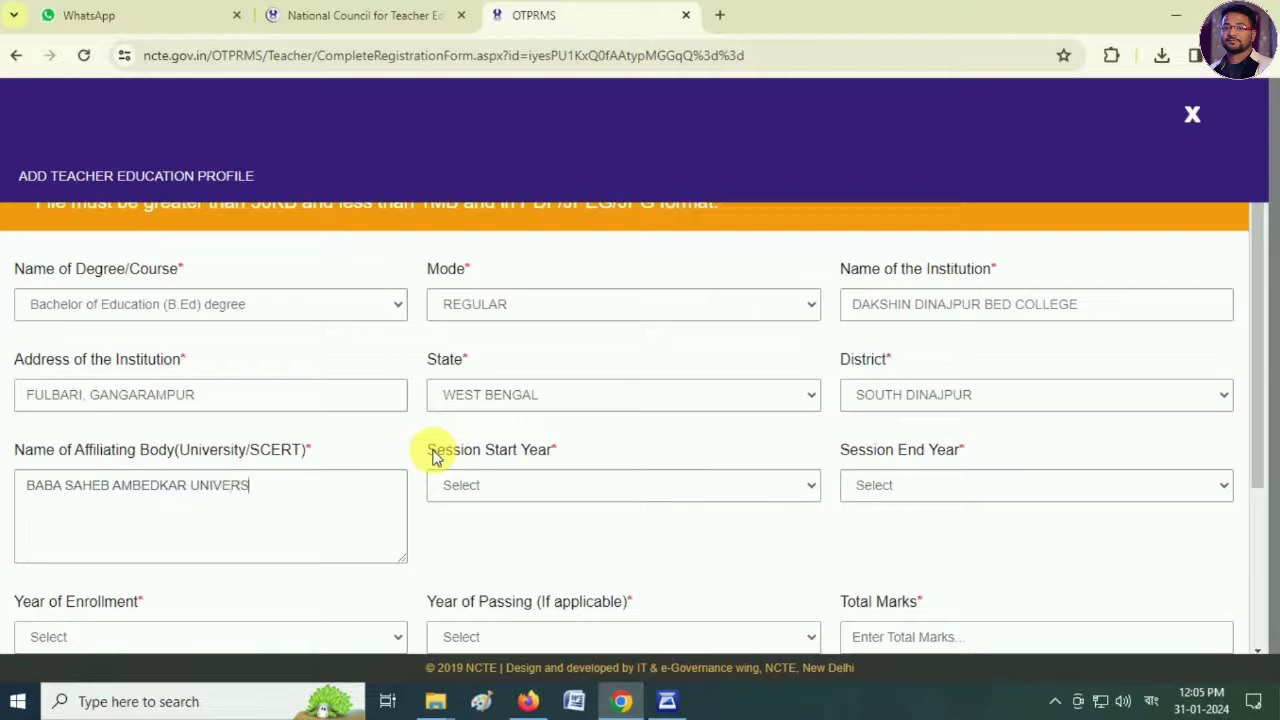
{"action": "type", "text": "ITY (WBUTTEPA)"}
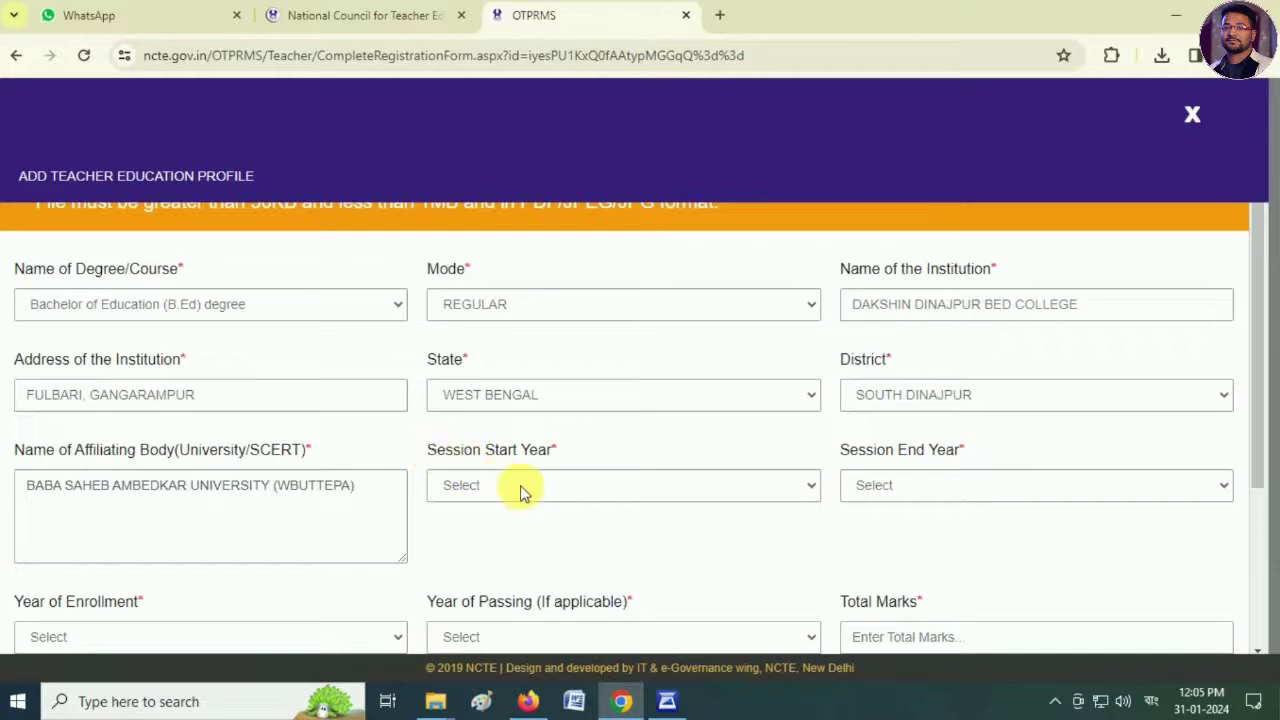
Set the session start year to 2021 and end year to 2023.
{"action": "left_click", "coordinate": [522, 489]}
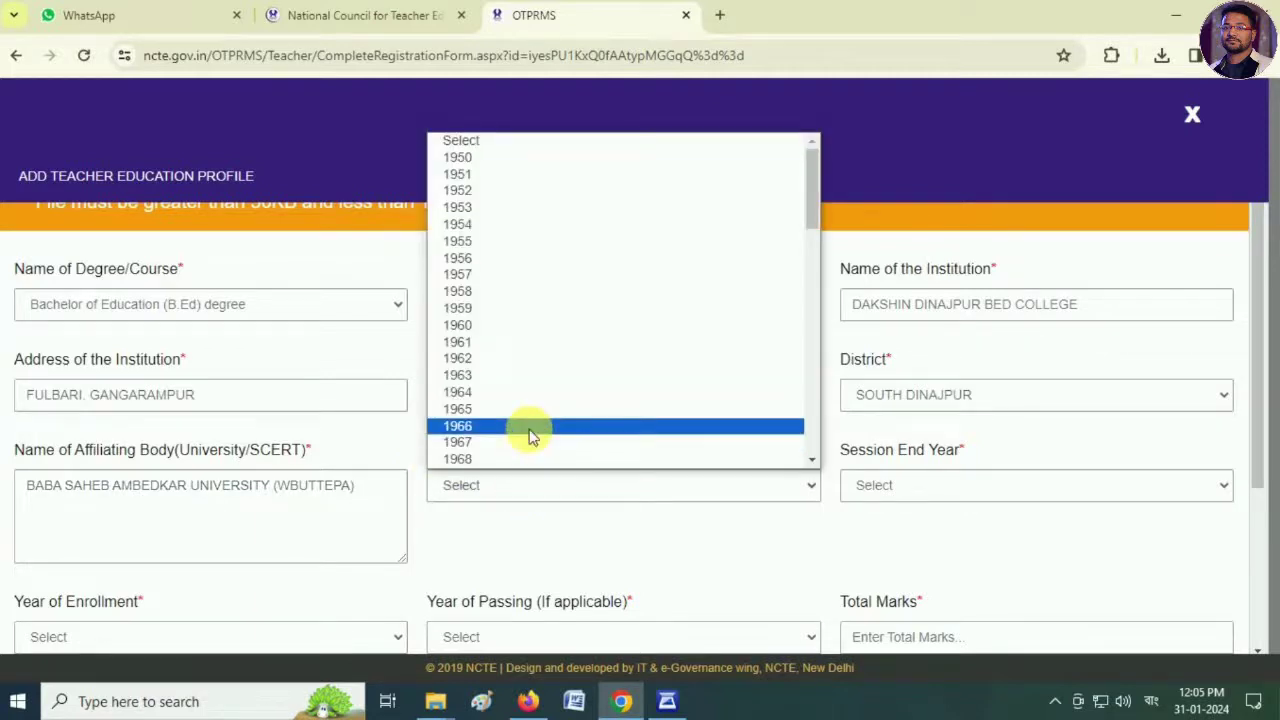
{"action": "scroll", "coordinate": [530, 437], "scroll_direction": "down", "scroll_amount": 10}
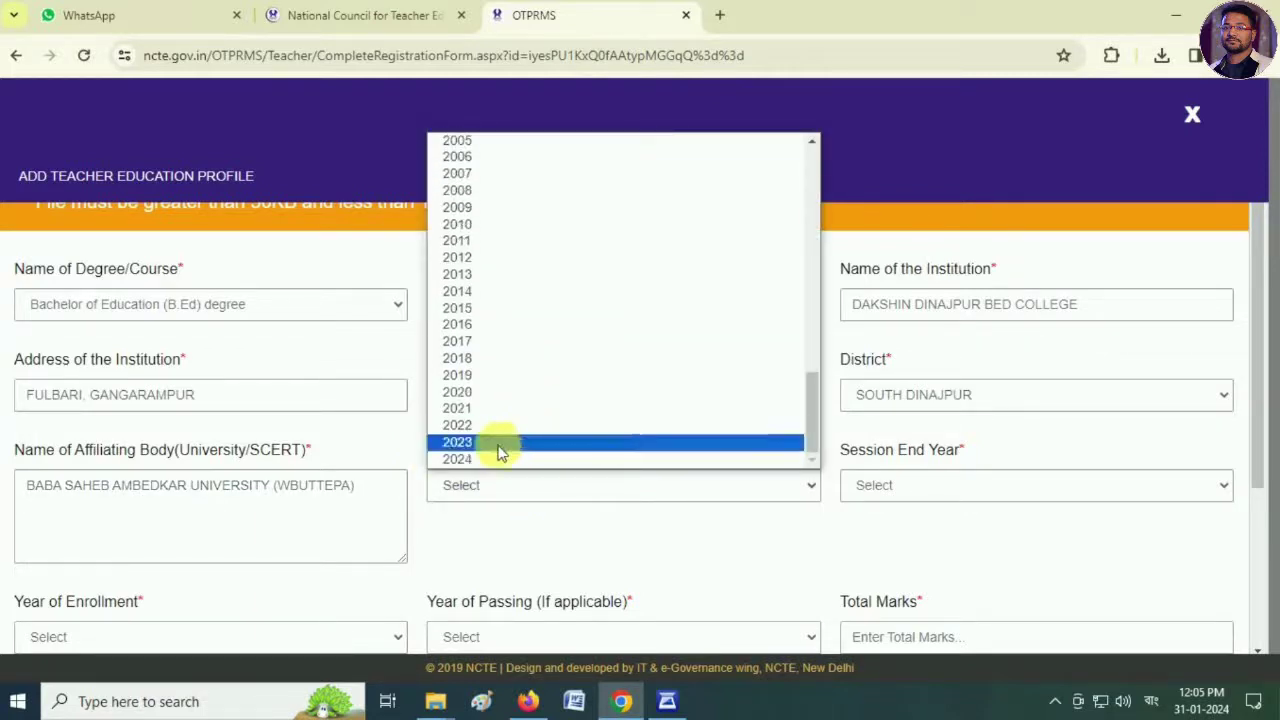
{"action": "left_click", "coordinate": [471, 407]}
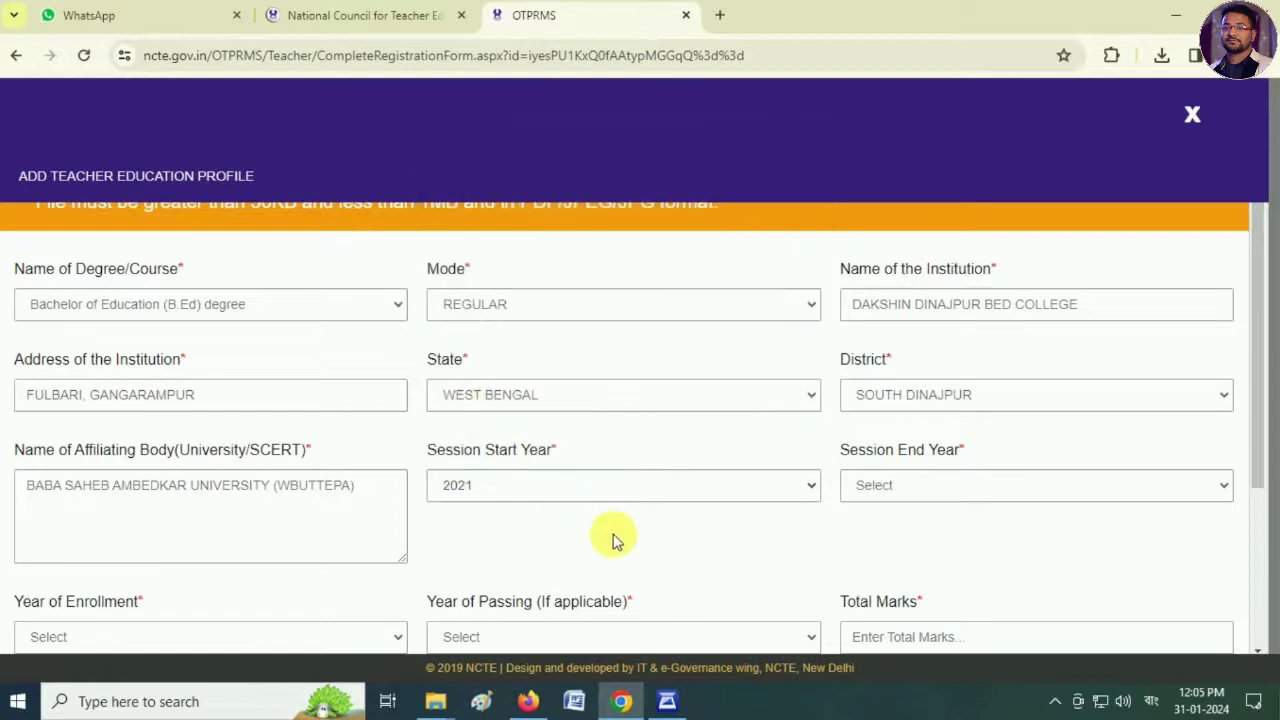
{"action": "left_click", "coordinate": [910, 487]}
{"action": "scroll", "coordinate": [961, 385], "scroll_direction": "down", "scroll_amount": 5}
{"action": "scroll", "coordinate": [961, 390], "scroll_direction": "down", "scroll_amount": 6}
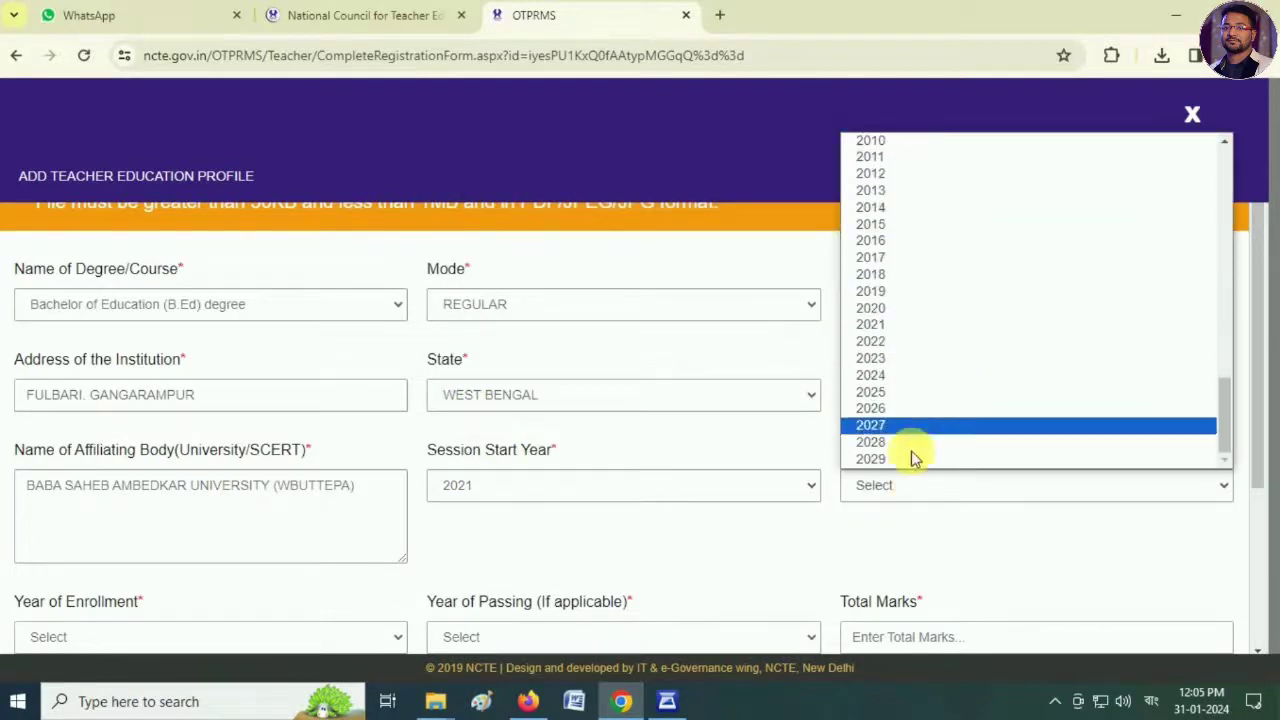
{"action": "left_click", "coordinate": [893, 360]}
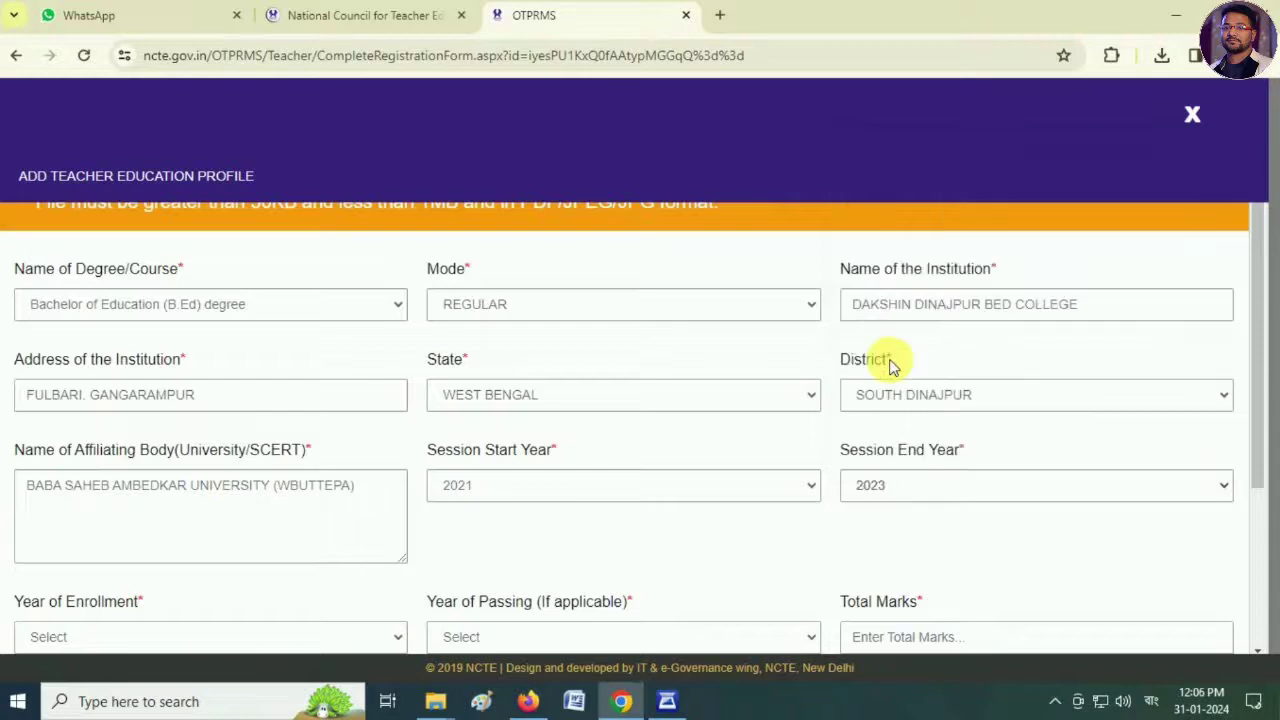
{"action": "scroll", "coordinate": [523, 514], "scroll_direction": "down", "scroll_amount": 2}
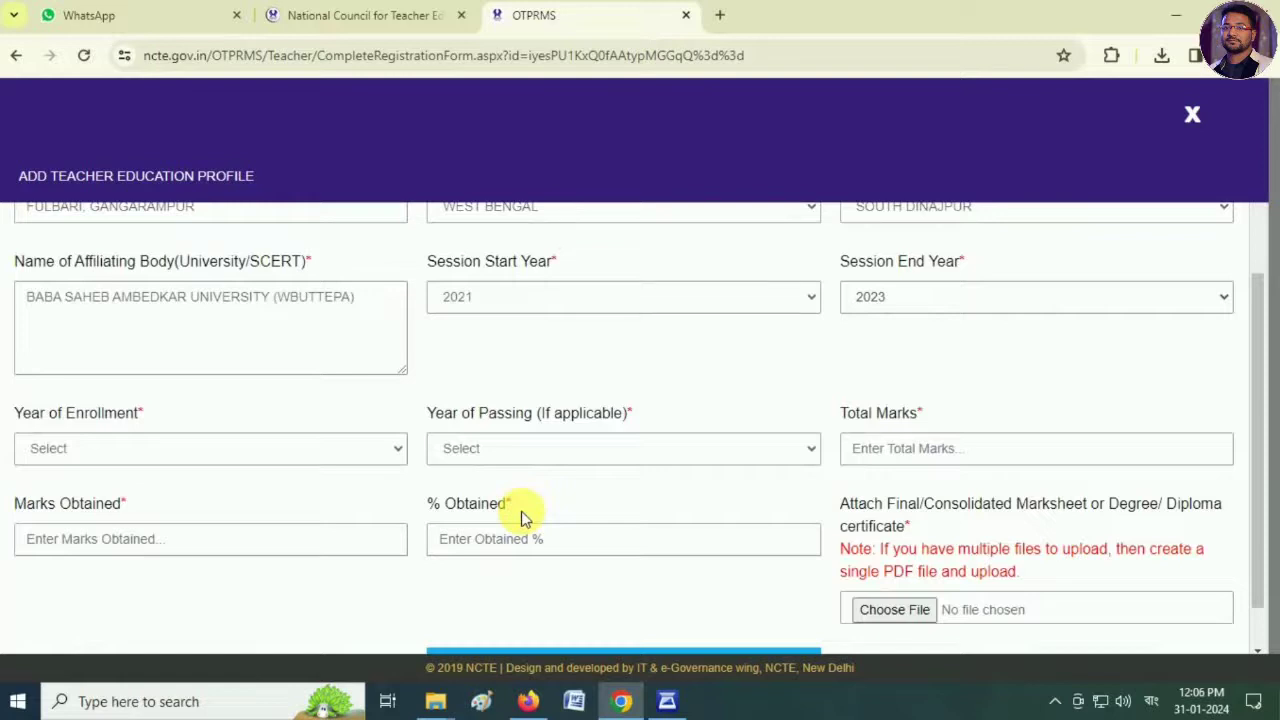
Set the year of enrollment to 2021 and year of passing to 2023.
{"action": "left_click", "coordinate": [103, 449]}
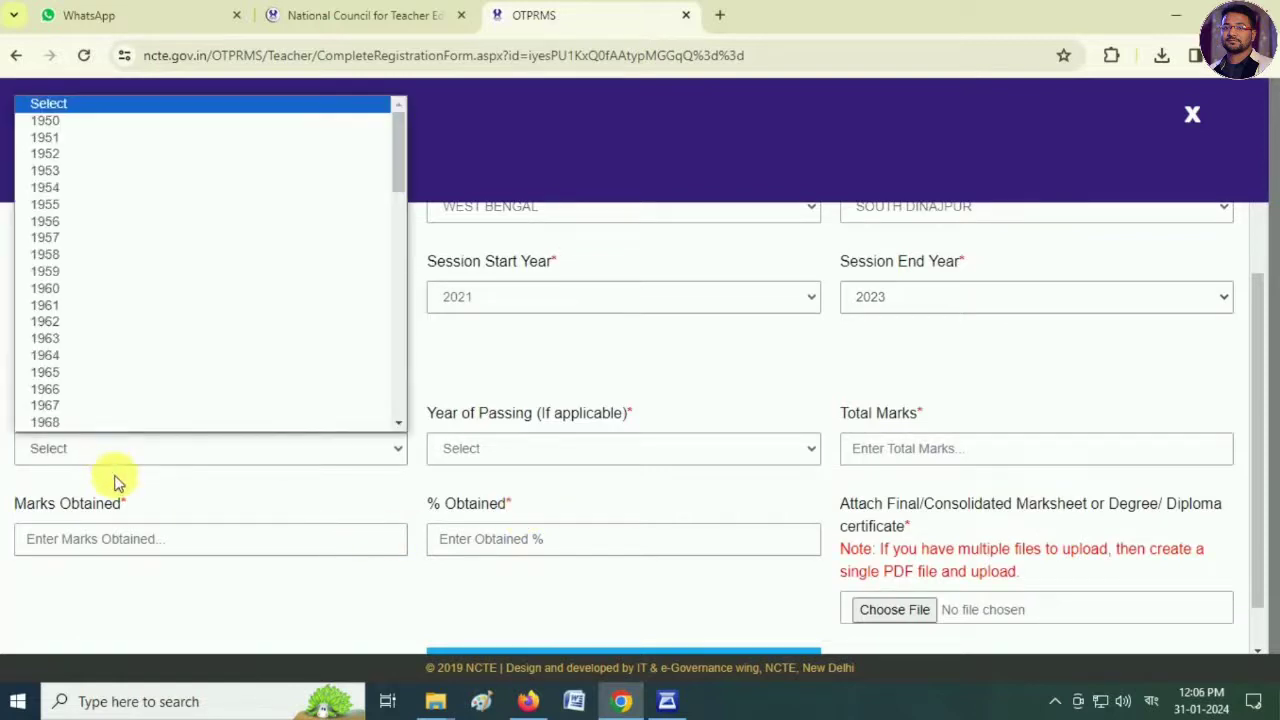
{"action": "left_click", "coordinate": [113, 483]}
{"action": "left_click", "coordinate": [96, 452]}
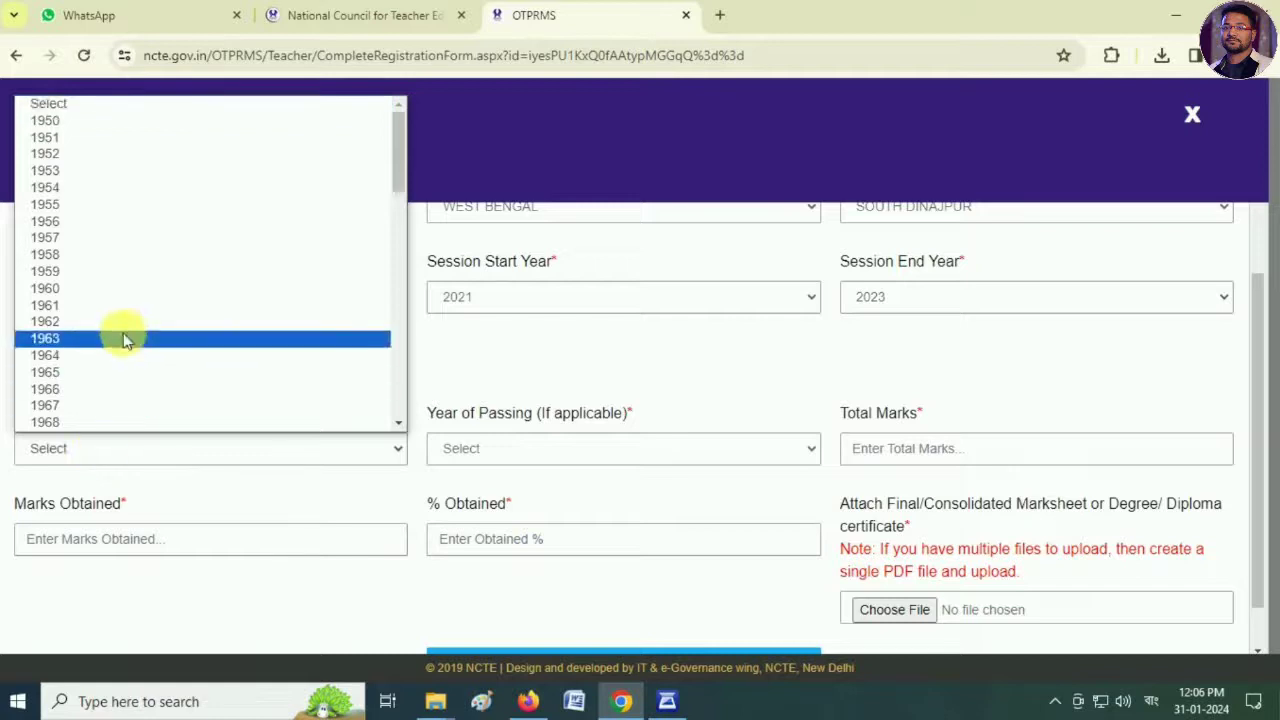
{"action": "scroll", "coordinate": [123, 337], "scroll_direction": "down", "scroll_amount": 10}
{"action": "left_click", "coordinate": [60, 376]}
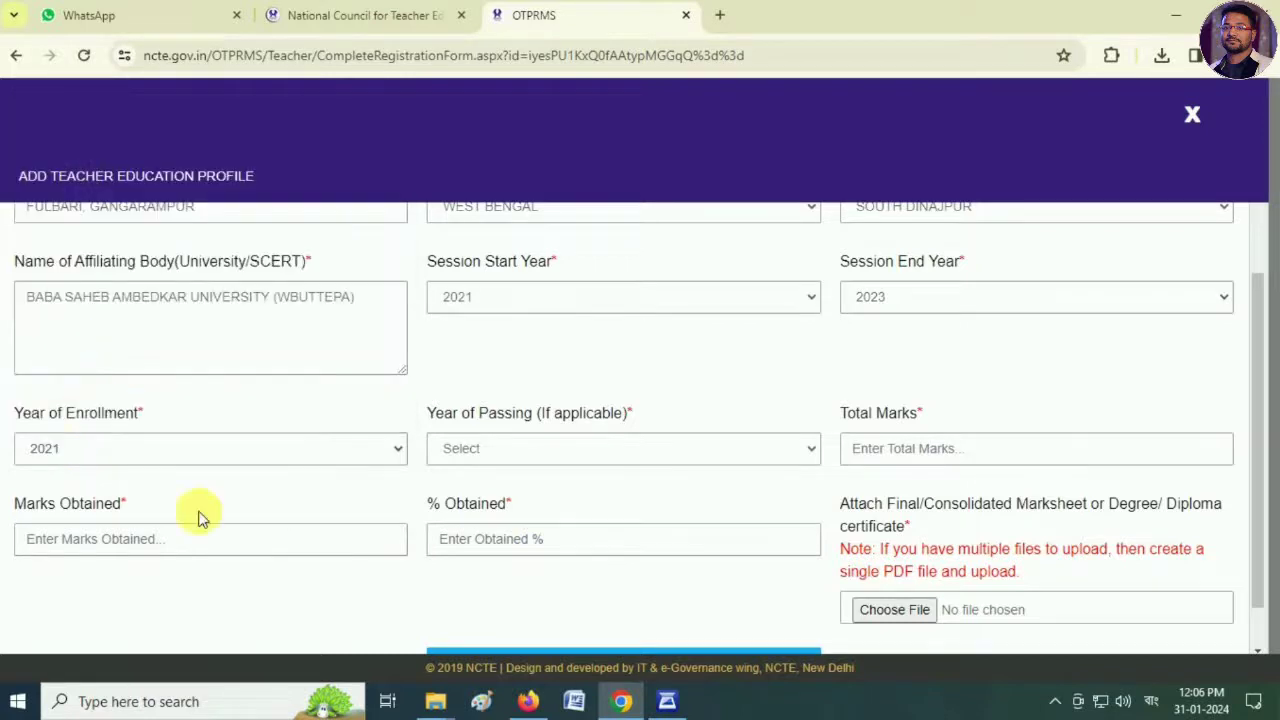
{"action": "left_click", "coordinate": [521, 450]}
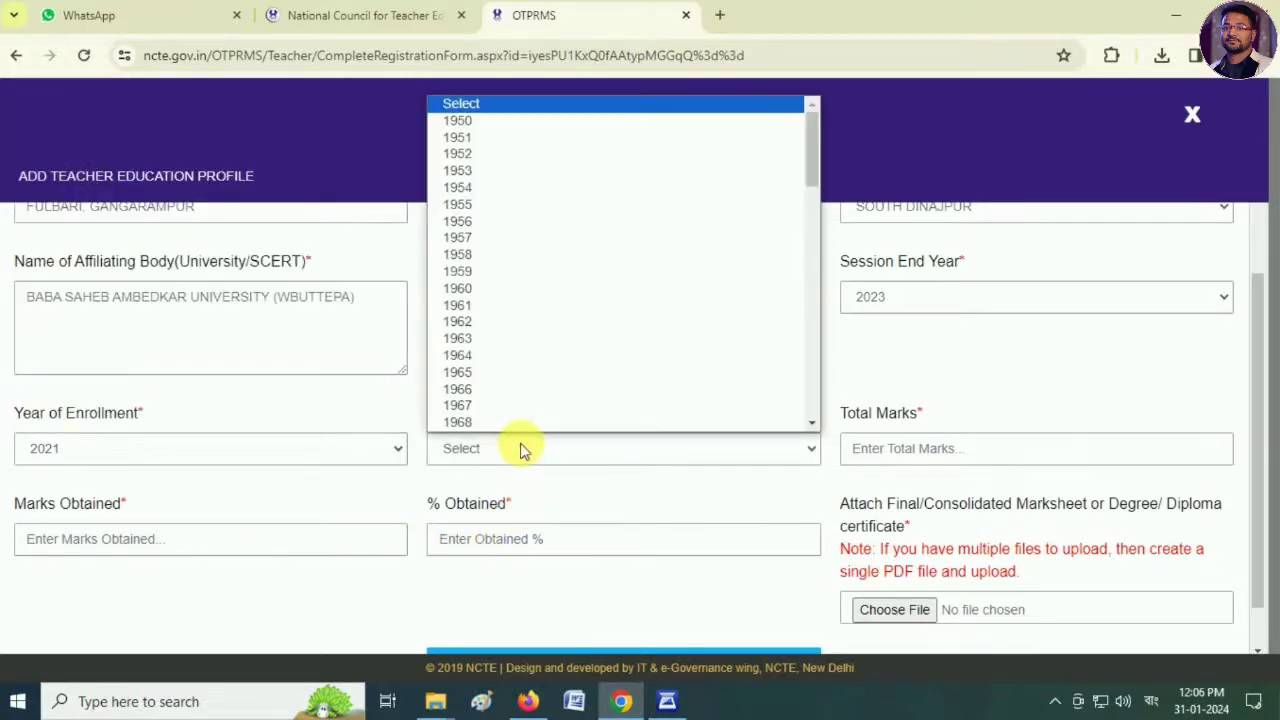
{"action": "scroll", "coordinate": [517, 380], "scroll_direction": "down", "scroll_amount": 15}
{"action": "left_click", "coordinate": [462, 321]}
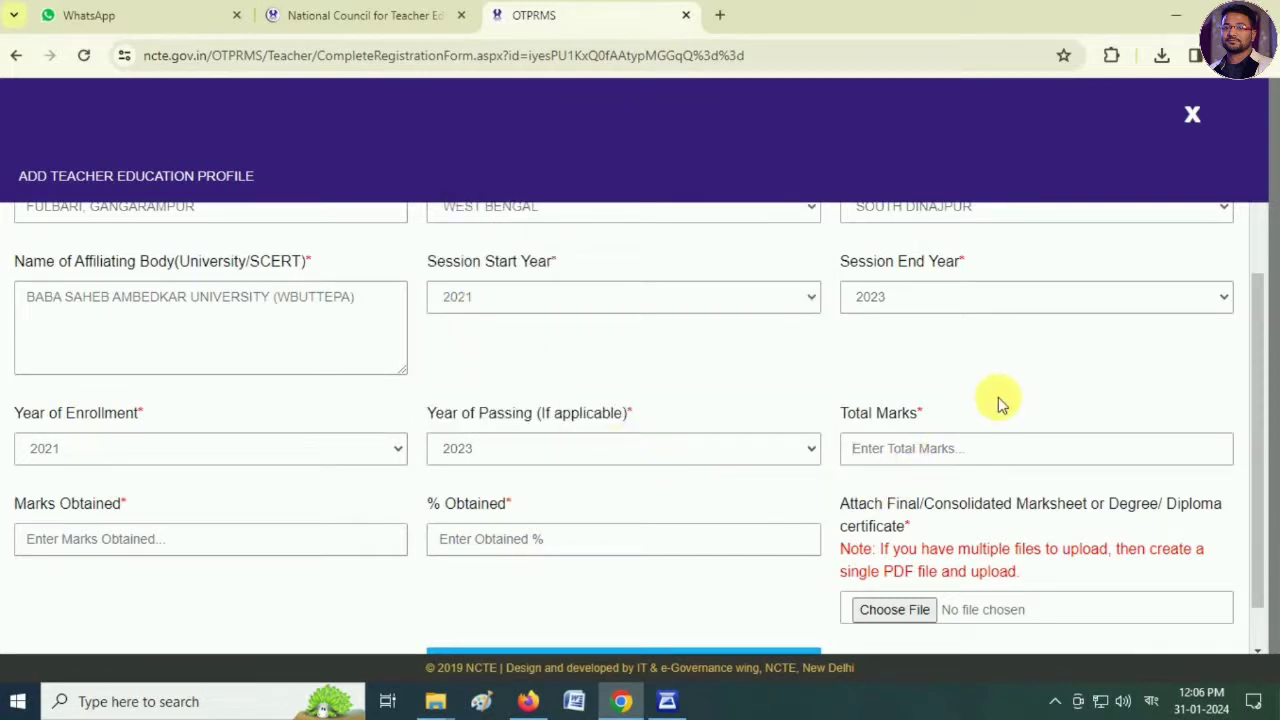
Enter total marks 2000, marks obtained 1692 and percentage 84.60.
{"action": "key", "text": "Tab"}
{"action": "type", "text": "2000"}
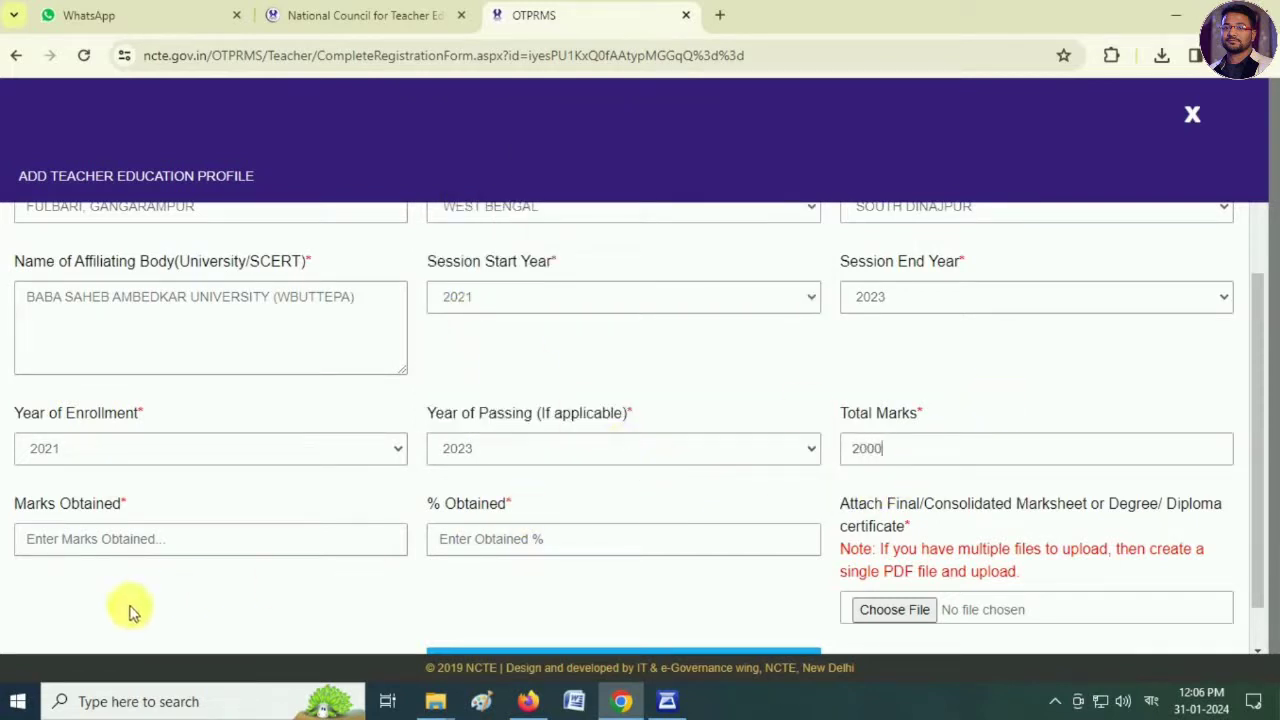
{"action": "left_click", "coordinate": [120, 541]}
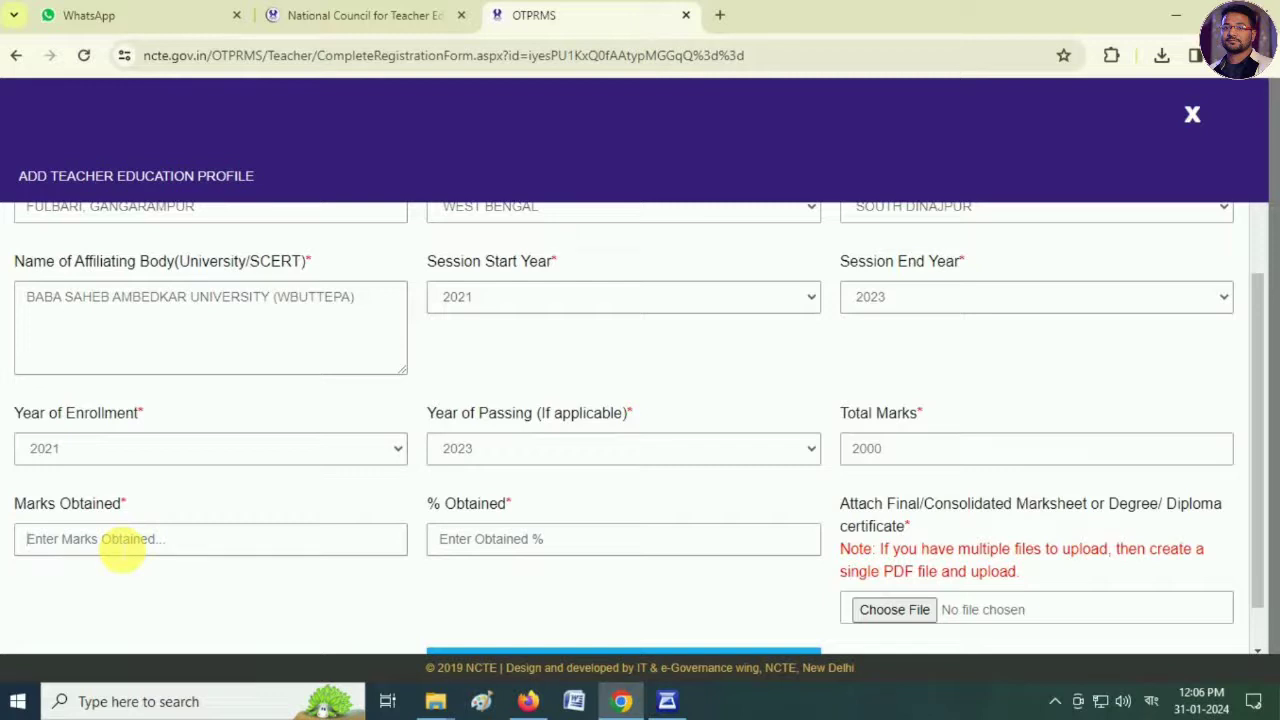
{"action": "type", "text": "1692"}
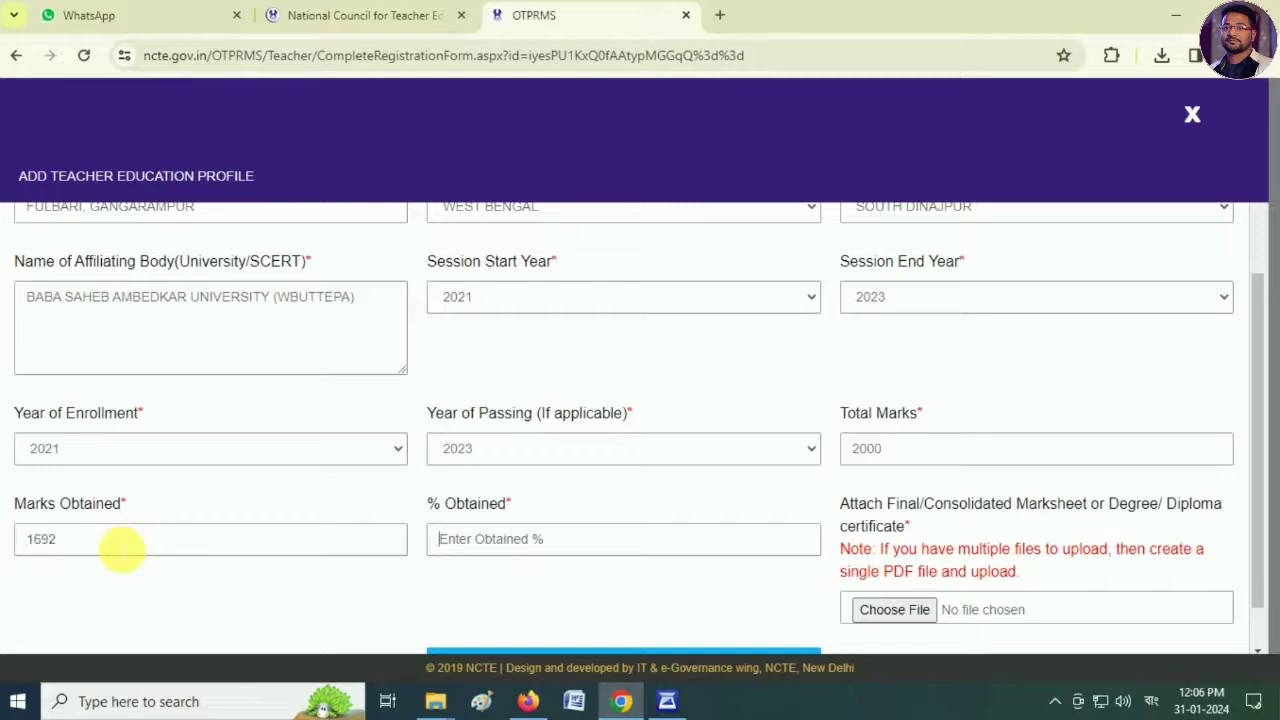
{"action": "type", "text": "84.60"}
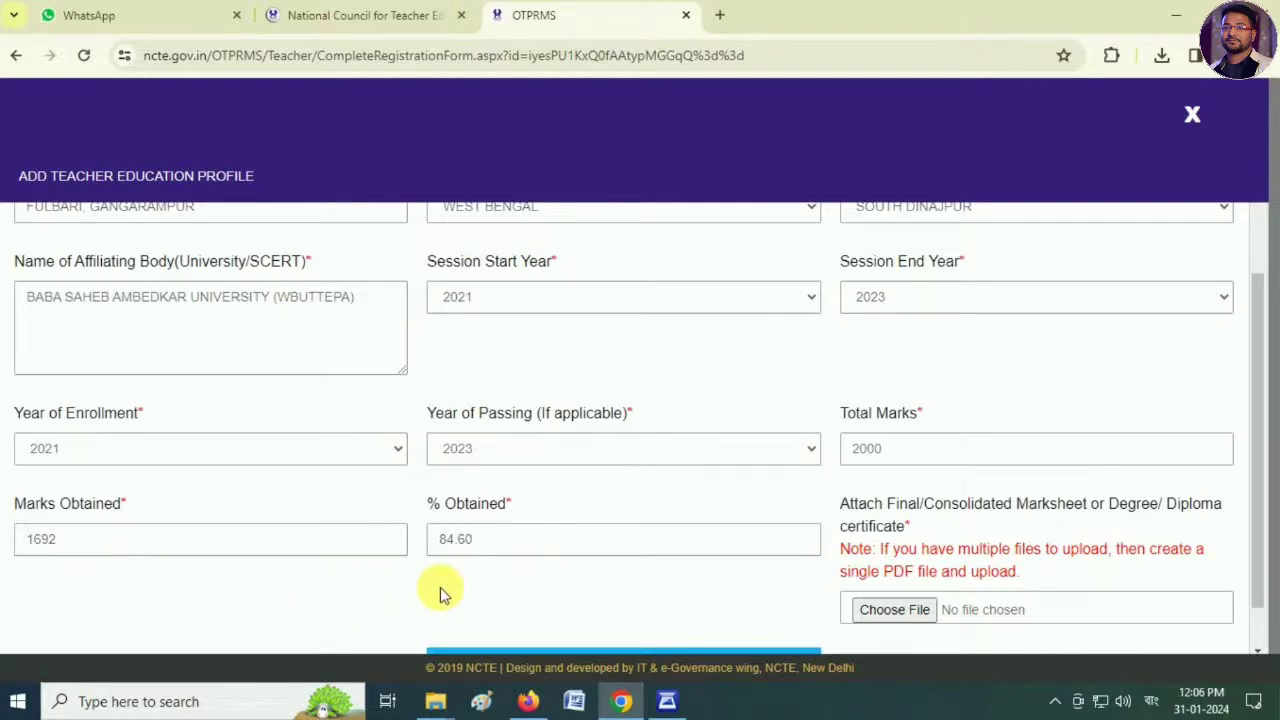
{"action": "scroll", "coordinate": [700, 565], "scroll_direction": "down", "scroll_amount": 1}
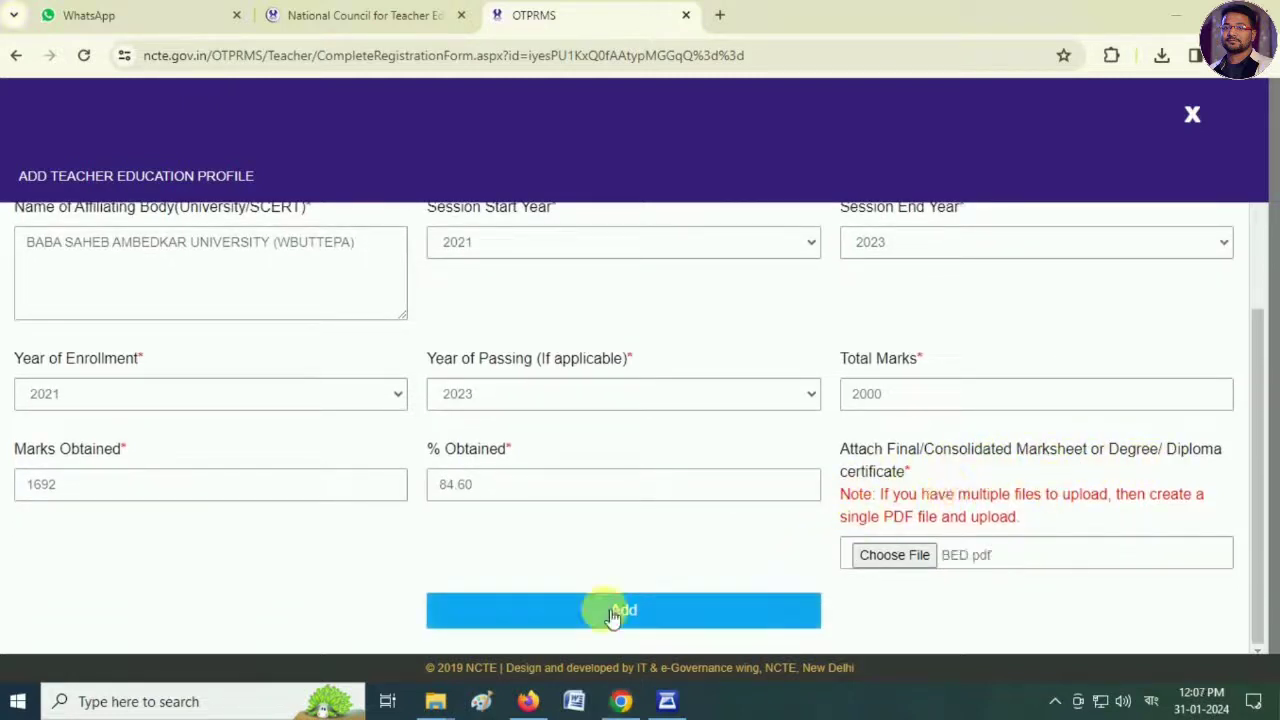
Add the B.Ed profile entry and confirm the 'Data has been saved successfully' alert.
{"action": "left_click", "coordinate": [605, 612]}
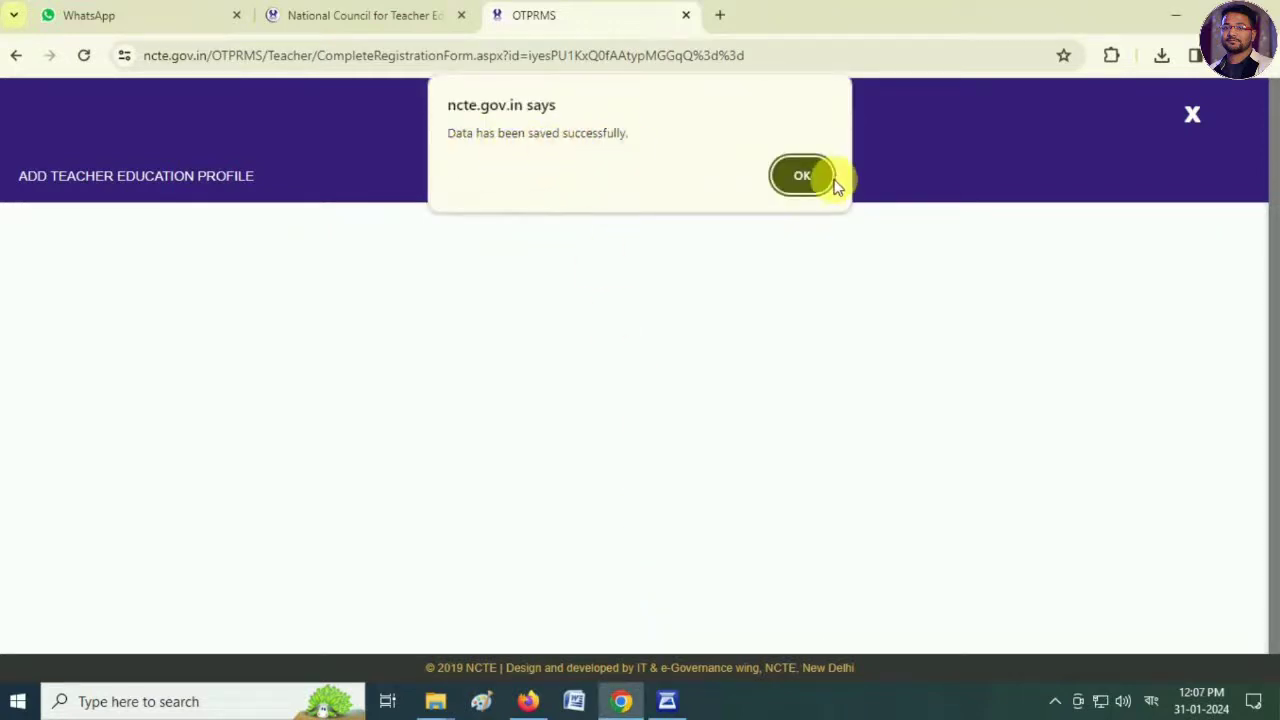
{"action": "left_click", "coordinate": [801, 176]}
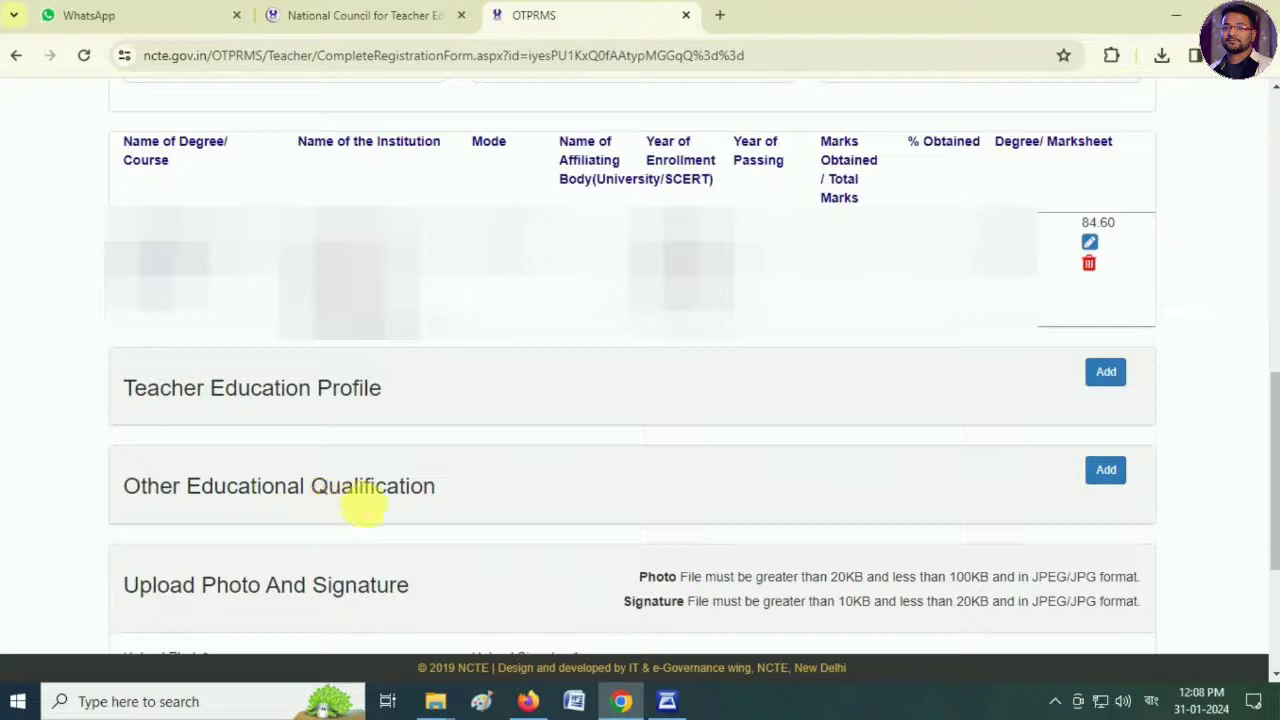
Add a 10th/Equivalent qualification from BALURGHAT GIRLS HIGH SCHOOL under board WBBSE.
{"action": "left_click", "coordinate": [1114, 477]}
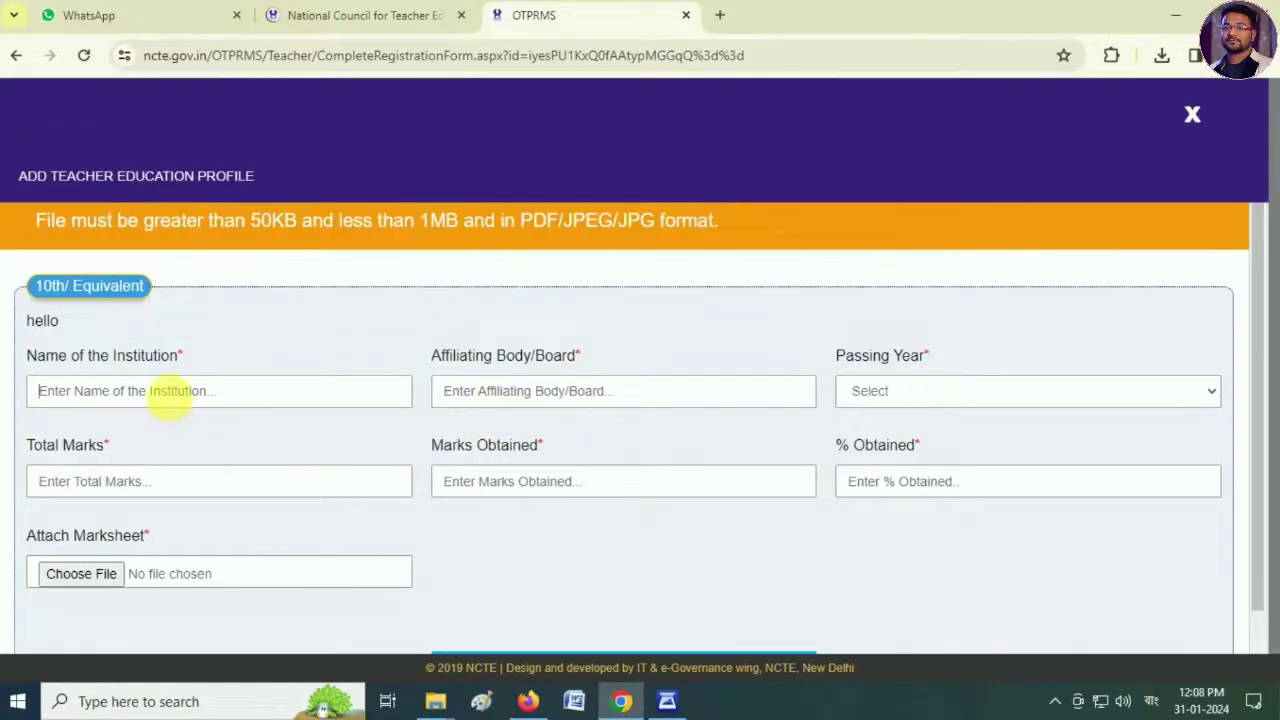
{"action": "scroll", "coordinate": [240, 403], "scroll_direction": "down", "scroll_amount": 1}
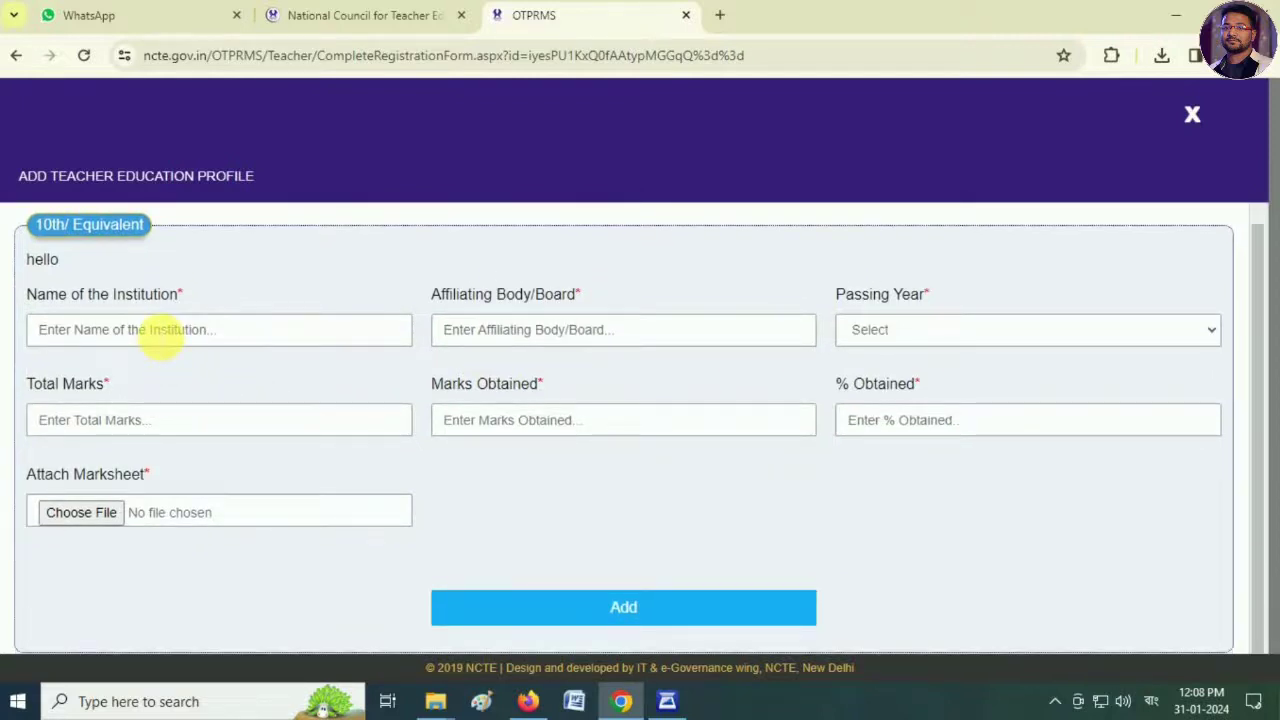
{"action": "left_click", "coordinate": [160, 340]}
{"action": "type", "text": "BALURGHAT"}
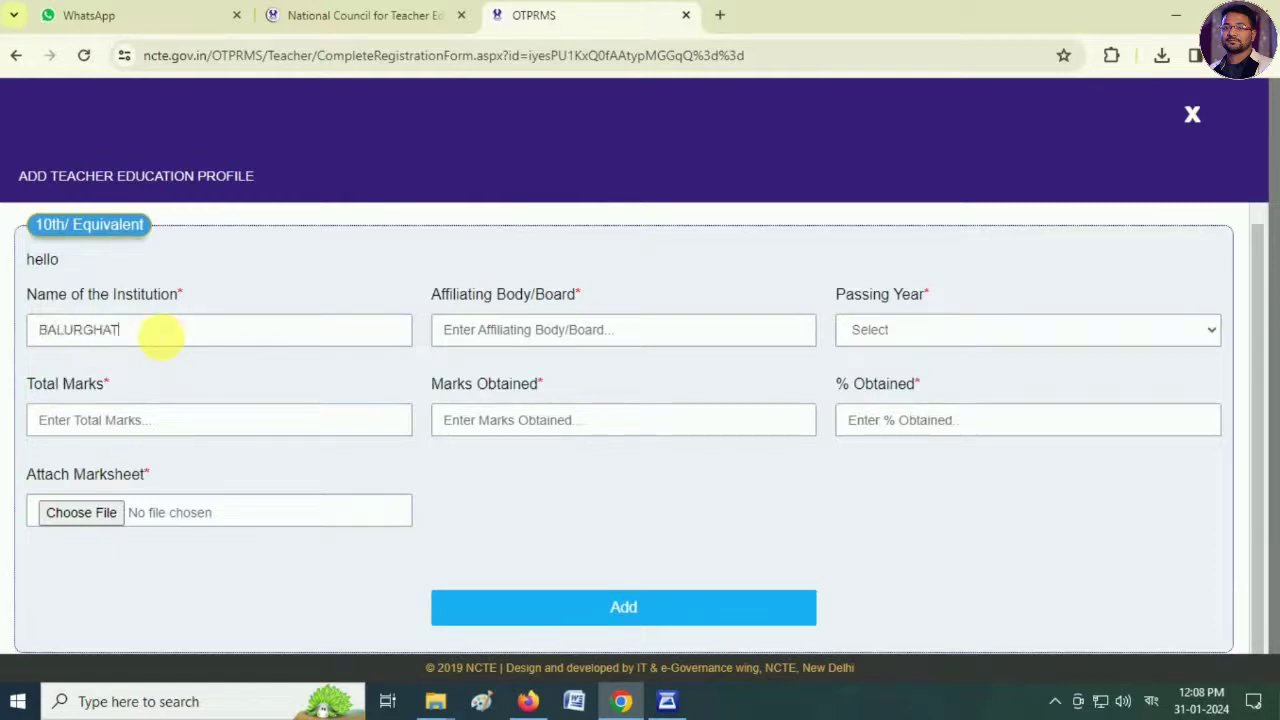
{"action": "type", "text": " GIRLS HIGH SCHOOL"}
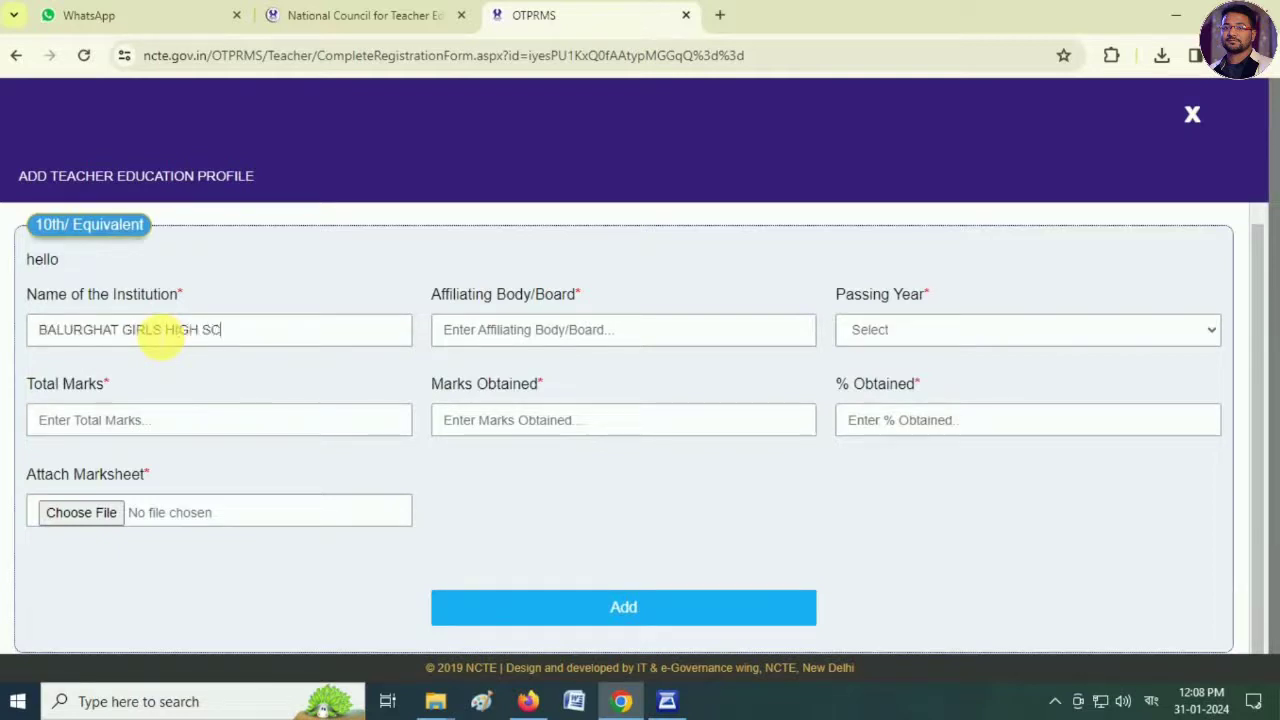
{"action": "key", "text": "Tab"}
{"action": "type", "text": "WBBSE"}
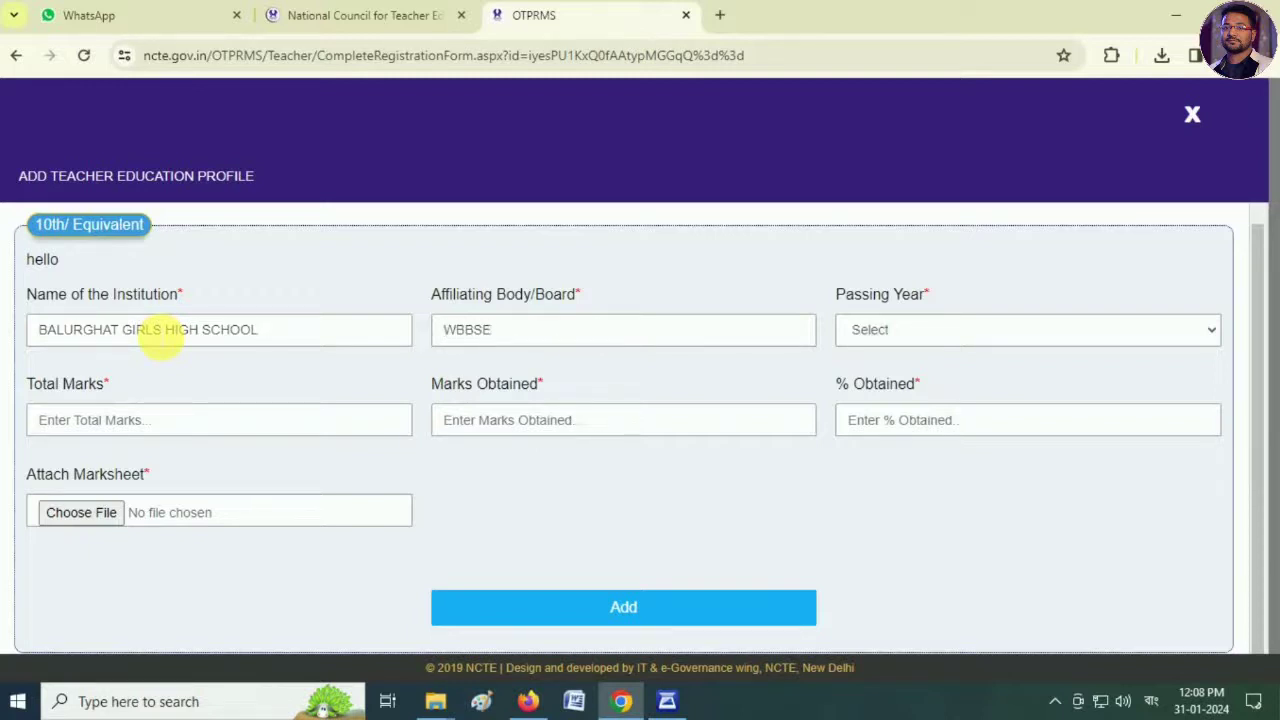
Set passing year 2014, total marks 700, marks obtained 408, and start the percentage.
{"action": "left_click", "coordinate": [870, 329]}
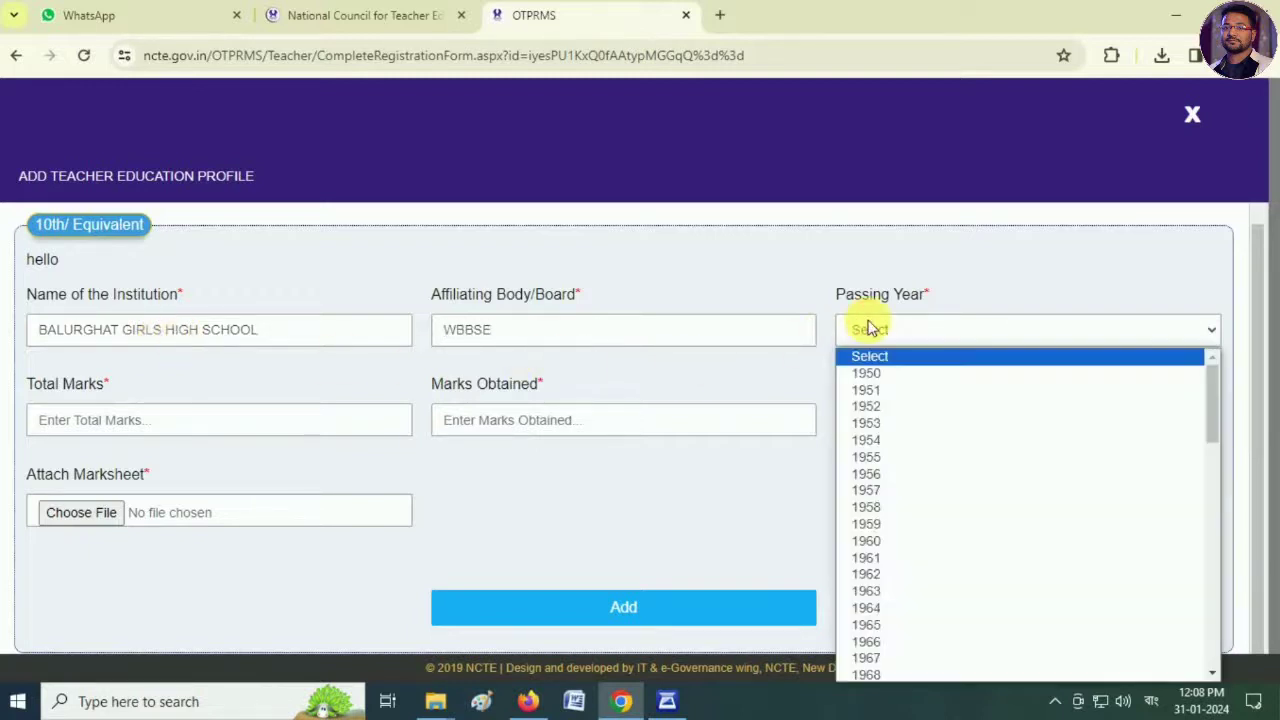
{"action": "scroll", "coordinate": [913, 485], "scroll_direction": "down", "scroll_amount": 10}
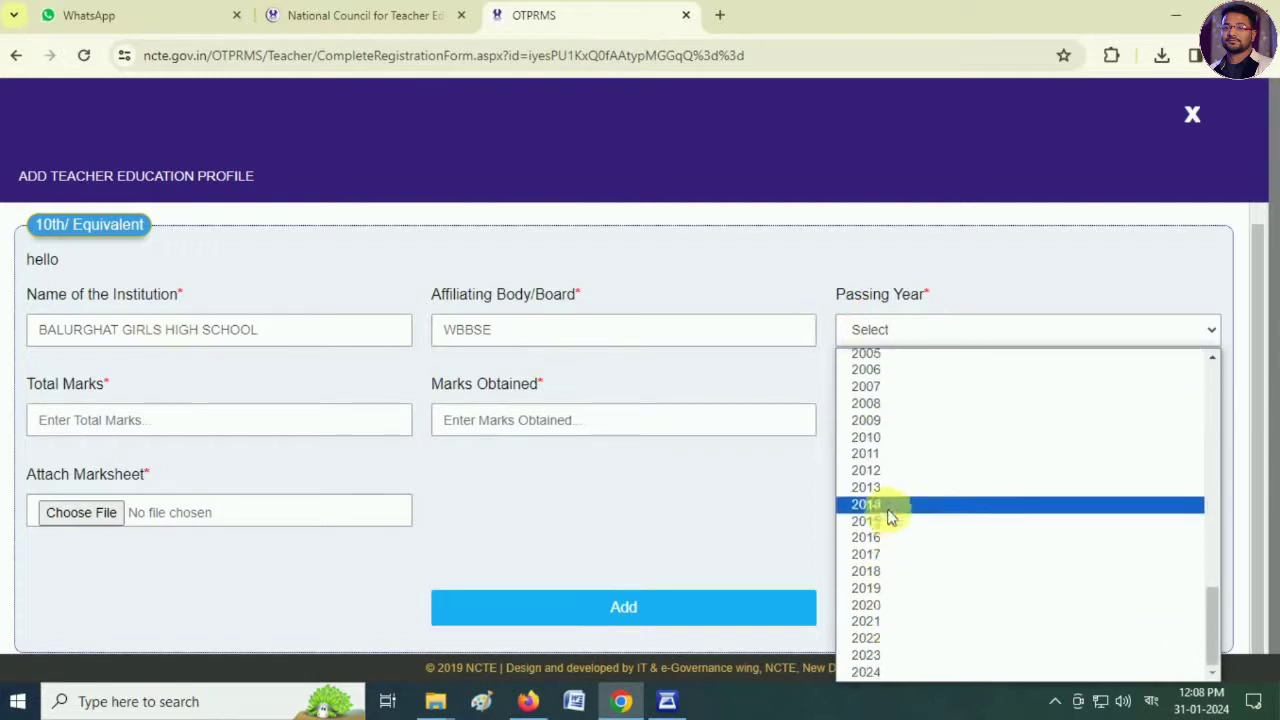
{"action": "left_click", "coordinate": [891, 513]}
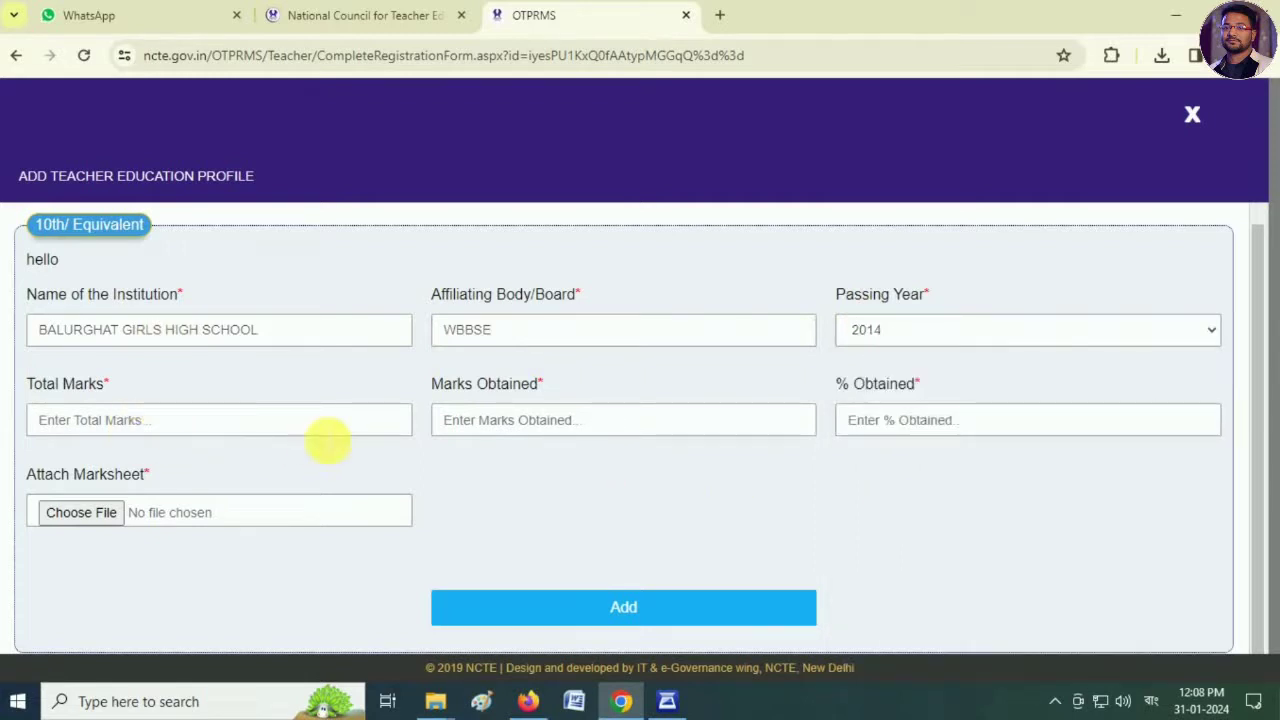
{"action": "left_click", "coordinate": [328, 436]}
{"action": "type", "text": "700"}
{"action": "key", "text": "Tab"}
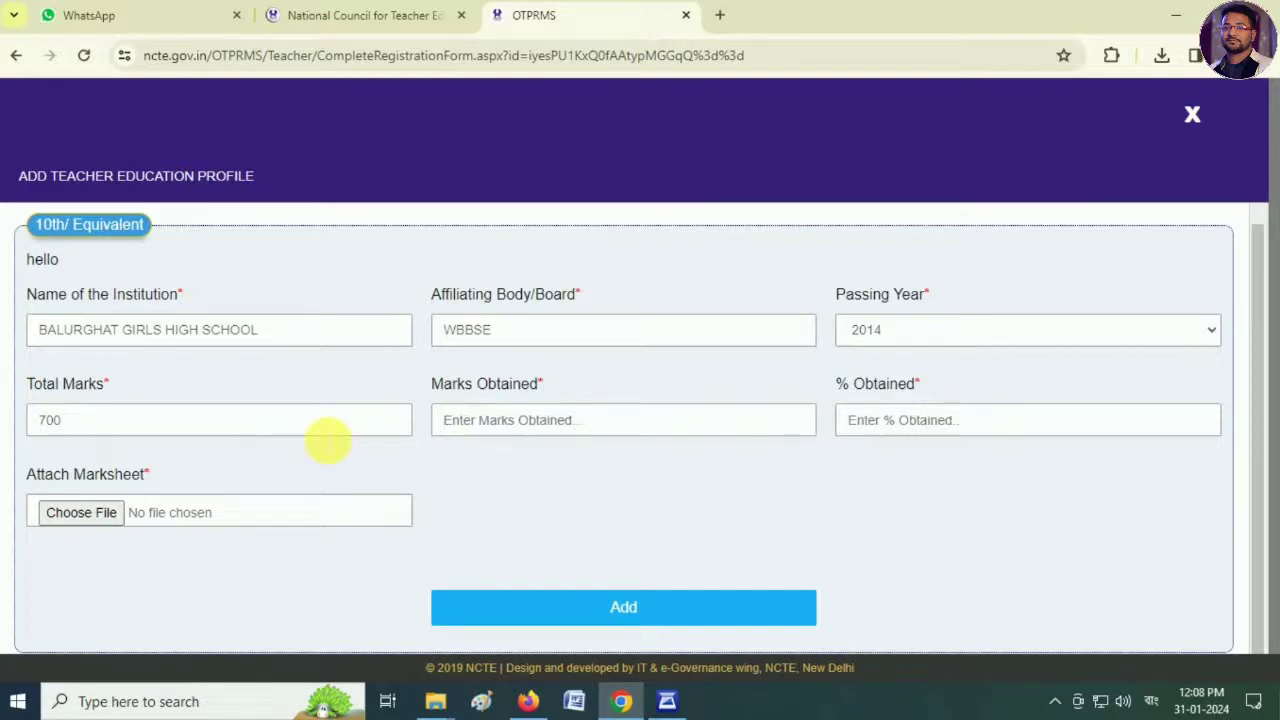
{"action": "type", "text": "408"}
{"action": "key", "text": "Tab"}
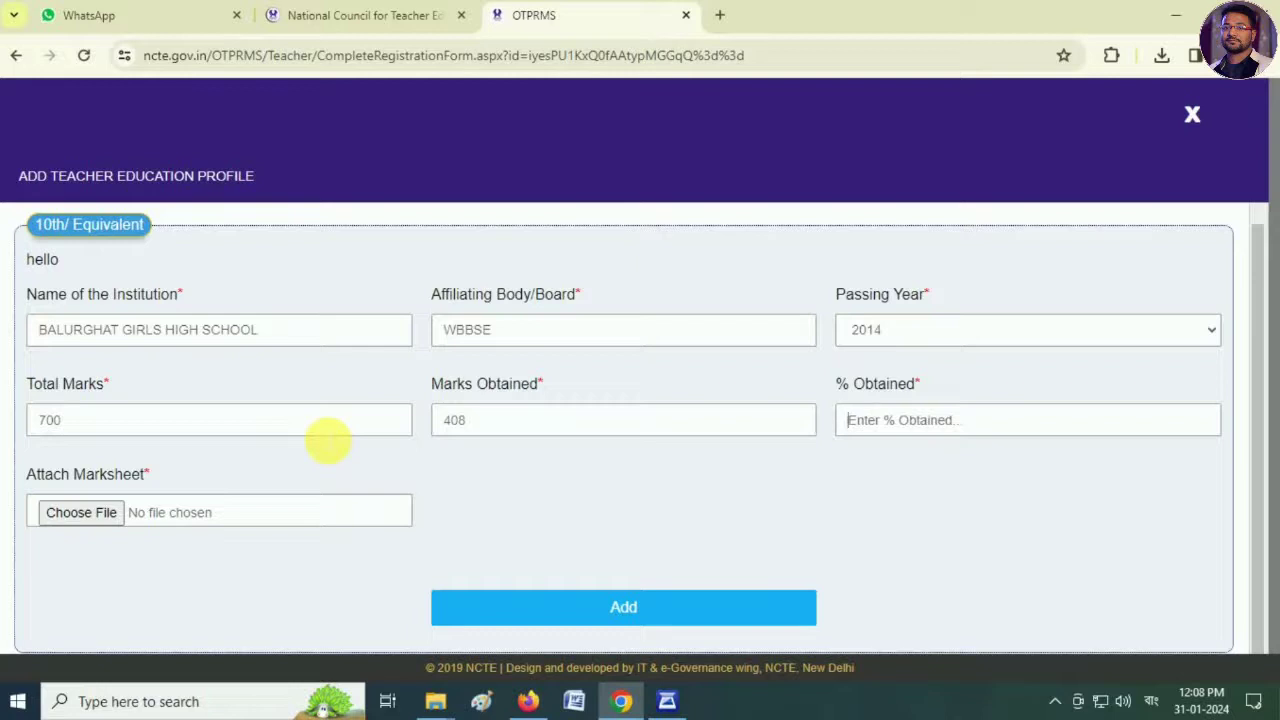
{"action": "type", "text": "5"}
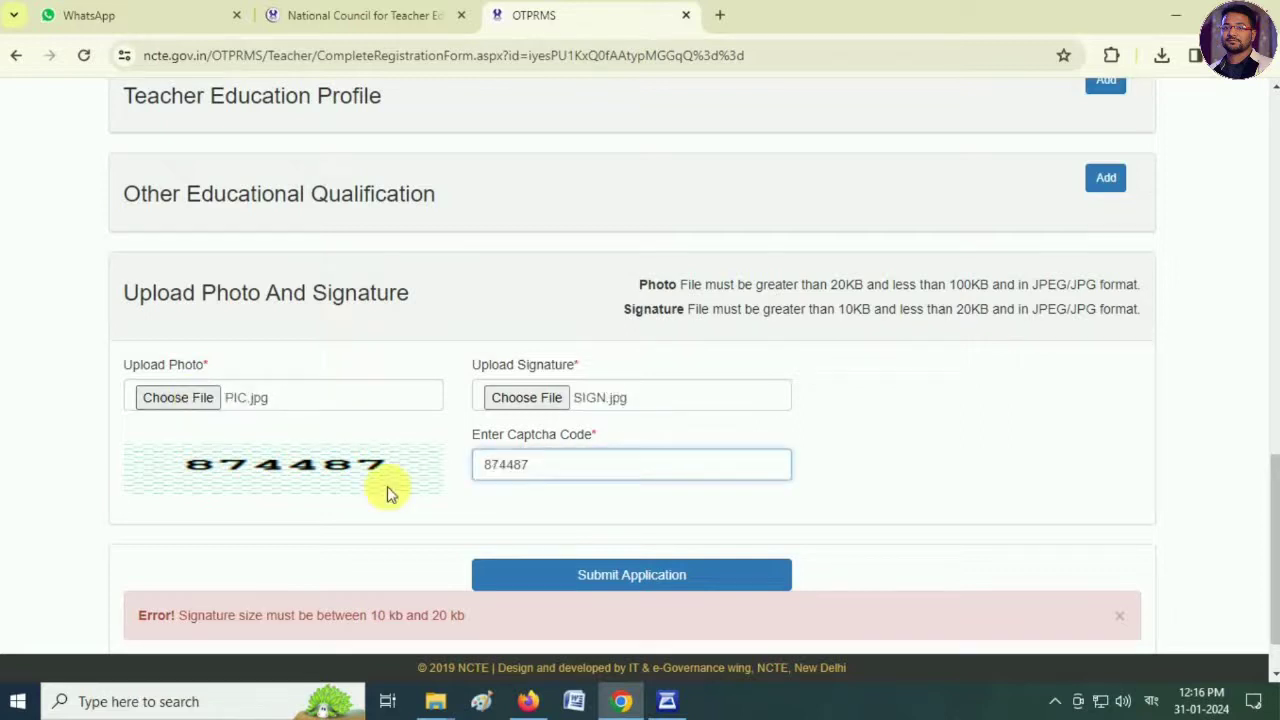
Submit the registration with PIC.jpg and SIGN.jpg attached, then continue from the thank-you page to login.
{"action": "left_click", "coordinate": [610, 580]}
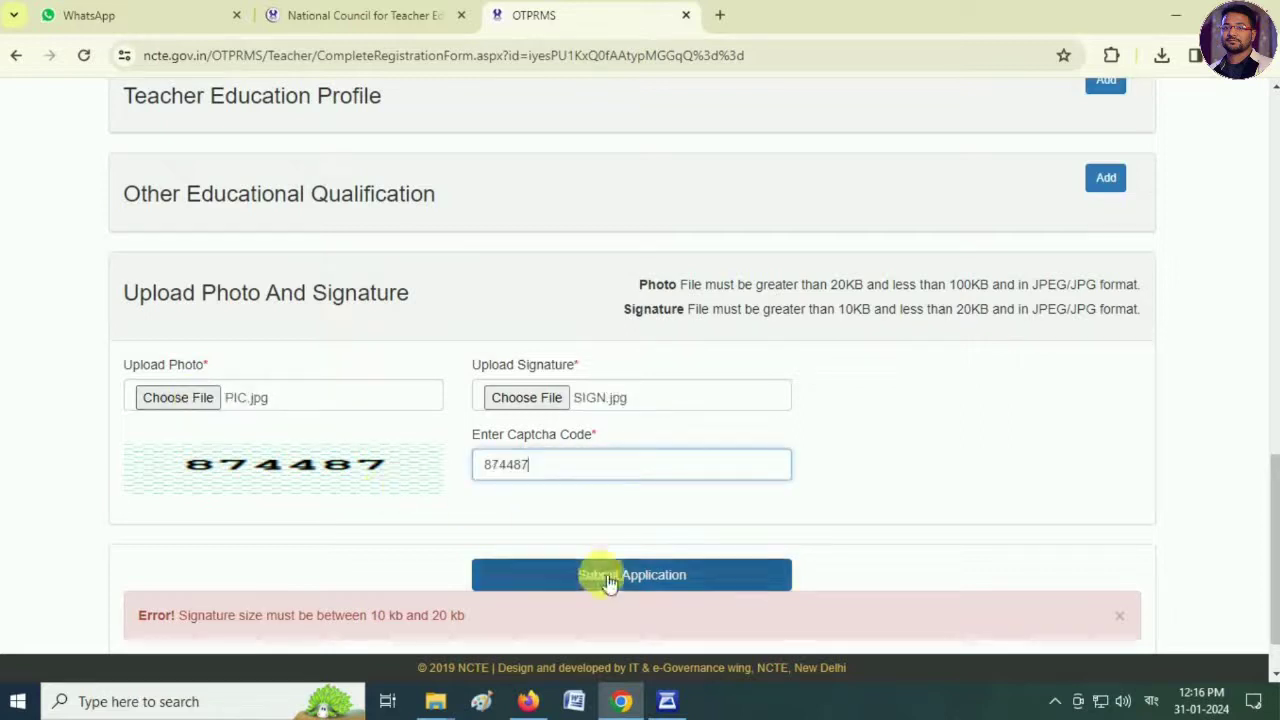
{"action": "left_click", "coordinate": [610, 580]}
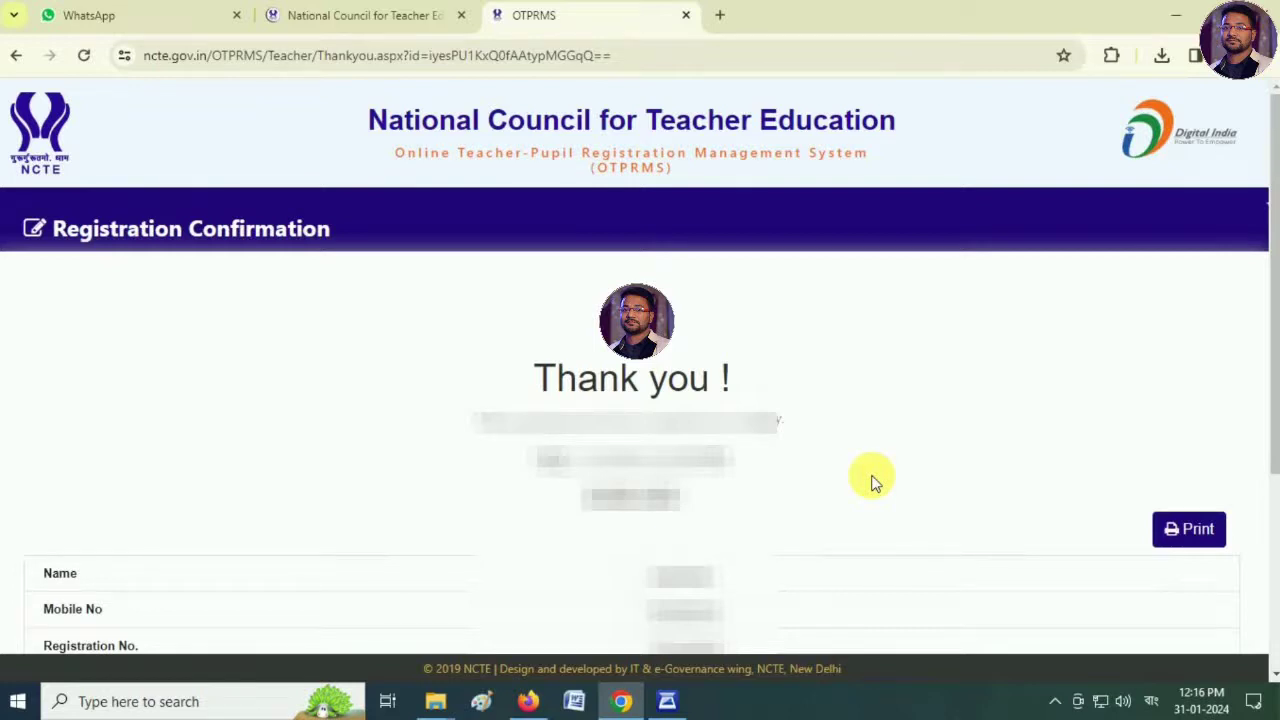
{"action": "scroll", "coordinate": [872, 482], "scroll_direction": "down", "scroll_amount": 1}
{"action": "scroll", "coordinate": [951, 486], "scroll_direction": "down", "scroll_amount": 1}
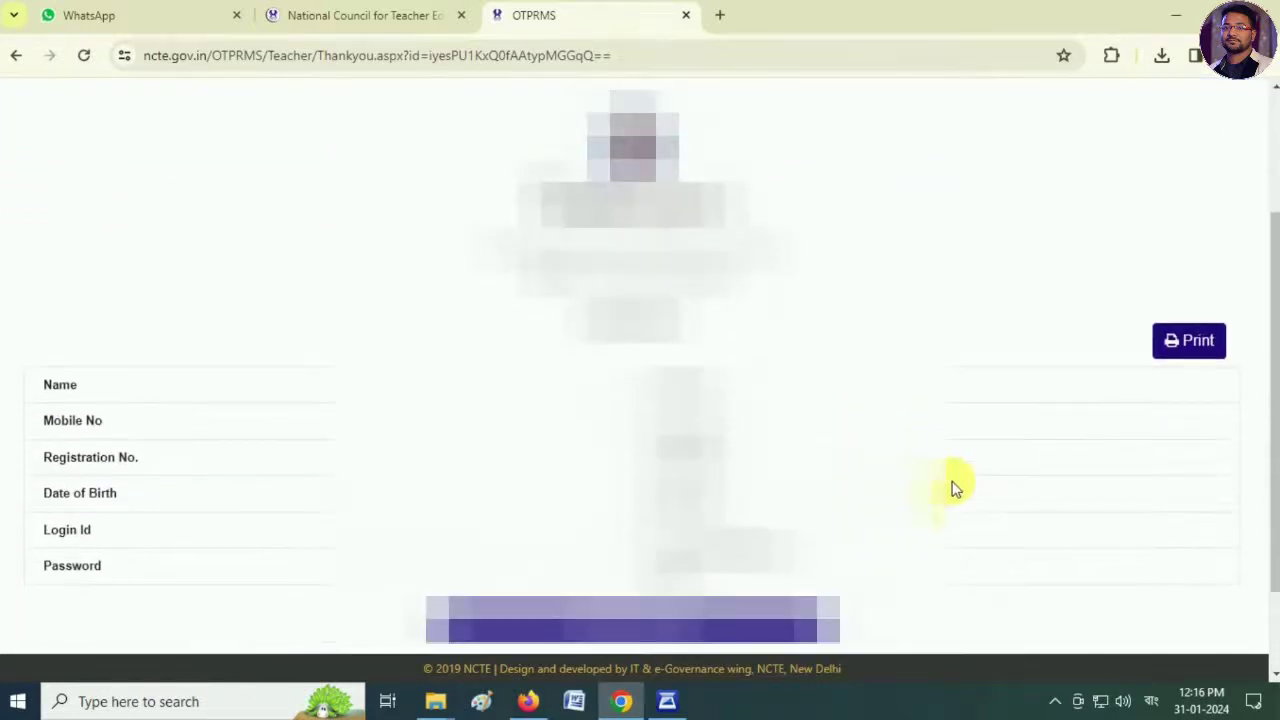
{"action": "left_click", "coordinate": [1187, 350]}
{"action": "left_click", "coordinate": [645, 512]}
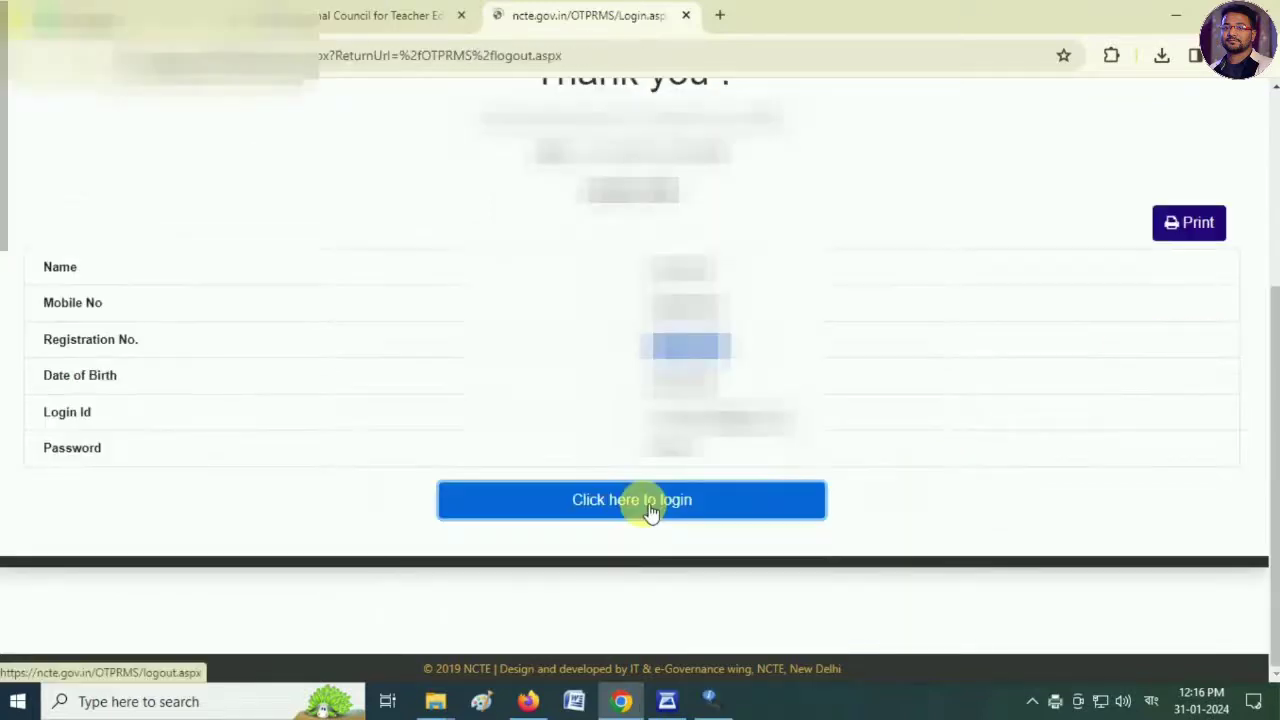
Enter the account username and password and attempt to log in.
{"action": "left_click", "coordinate": [497, 356]}
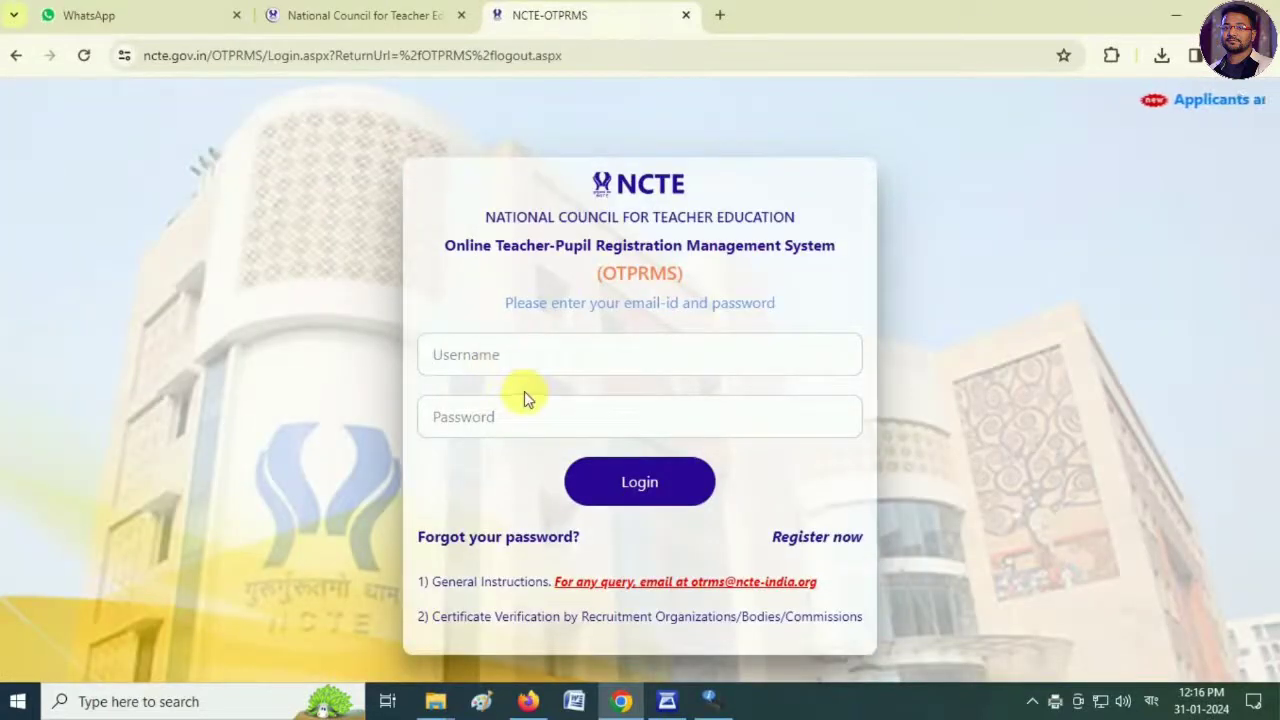
{"action": "key", "text": "ctrl+v"}
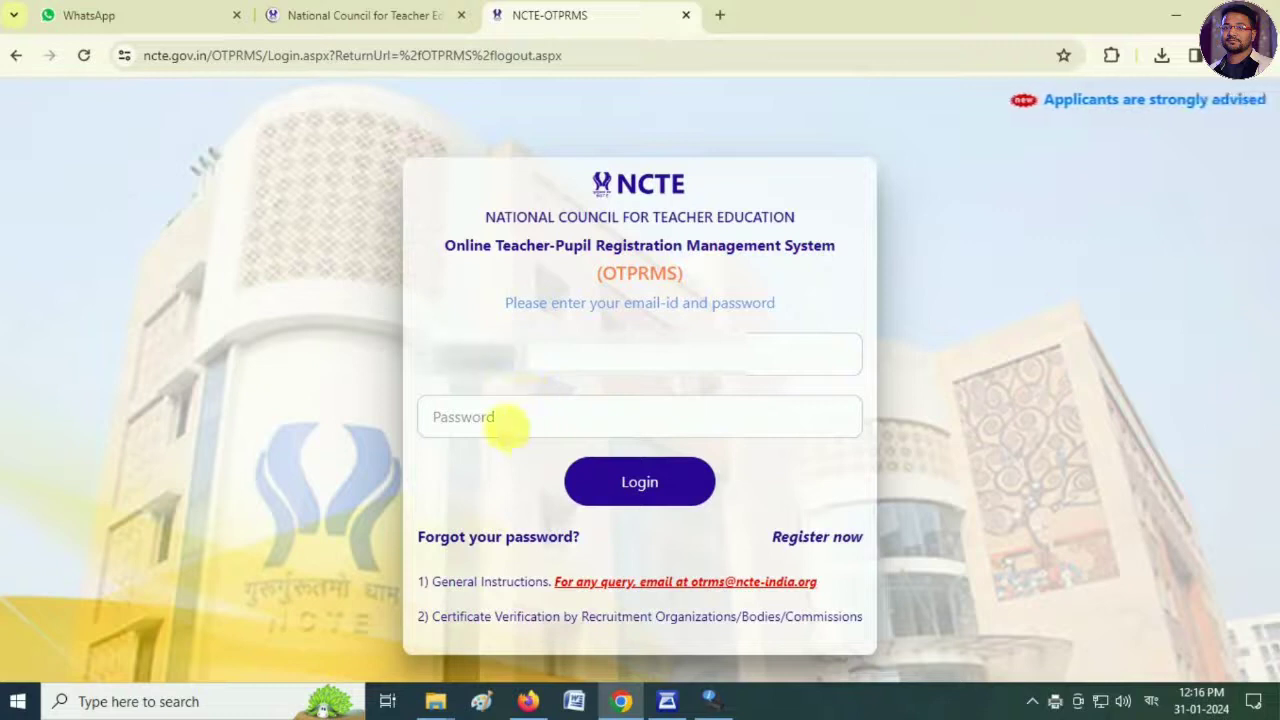
{"action": "left_click", "coordinate": [503, 422]}
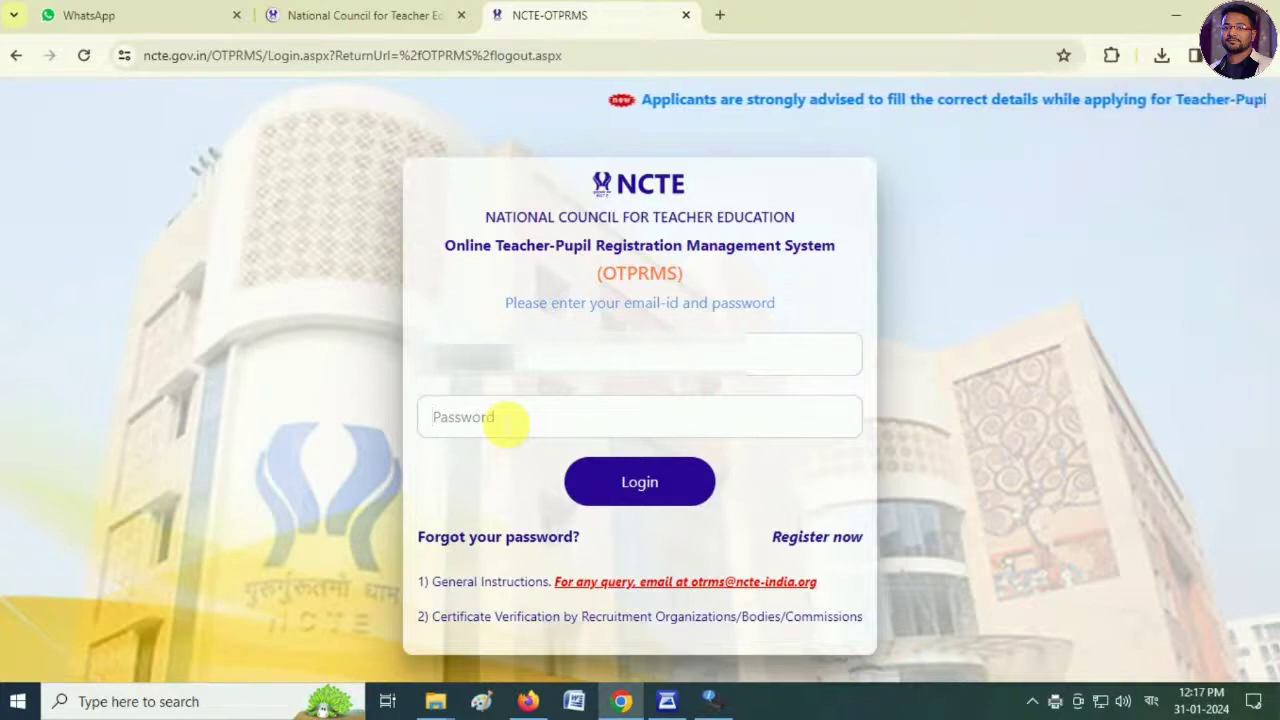
{"action": "type", "text": "••••••••"}
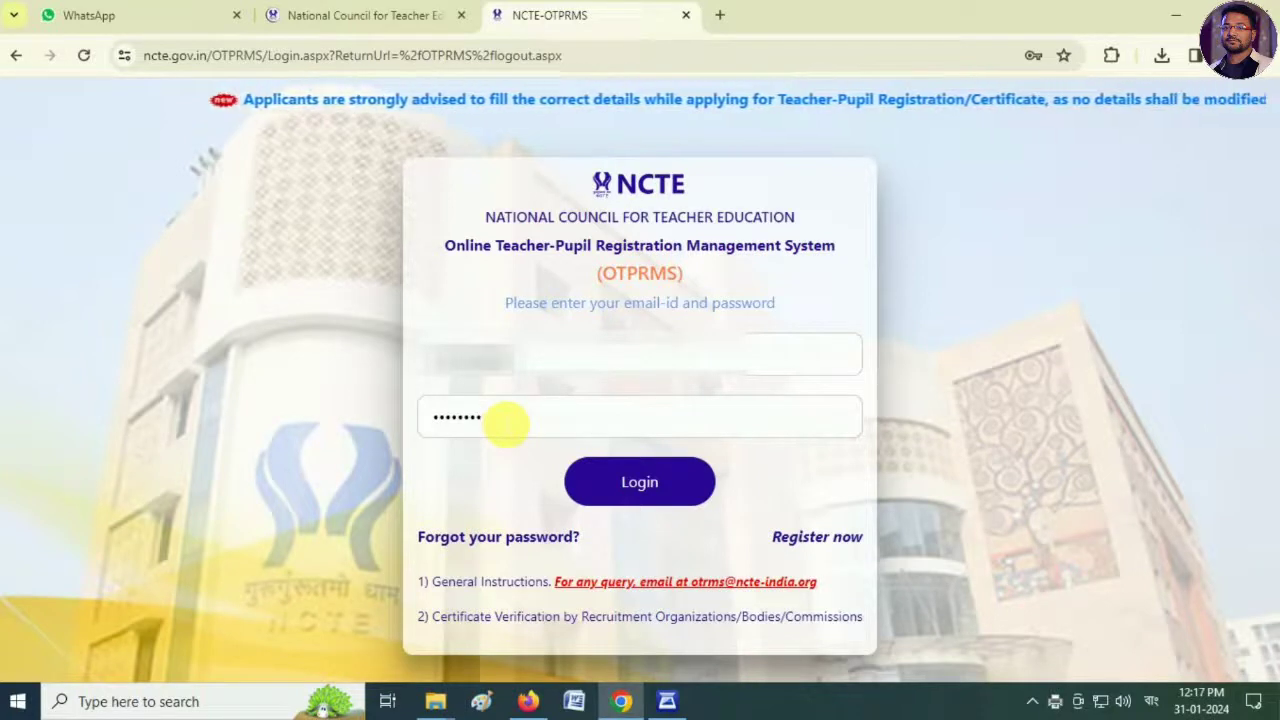
{"action": "key", "text": "BackSpace"}
{"action": "type", "text": "•••••"}
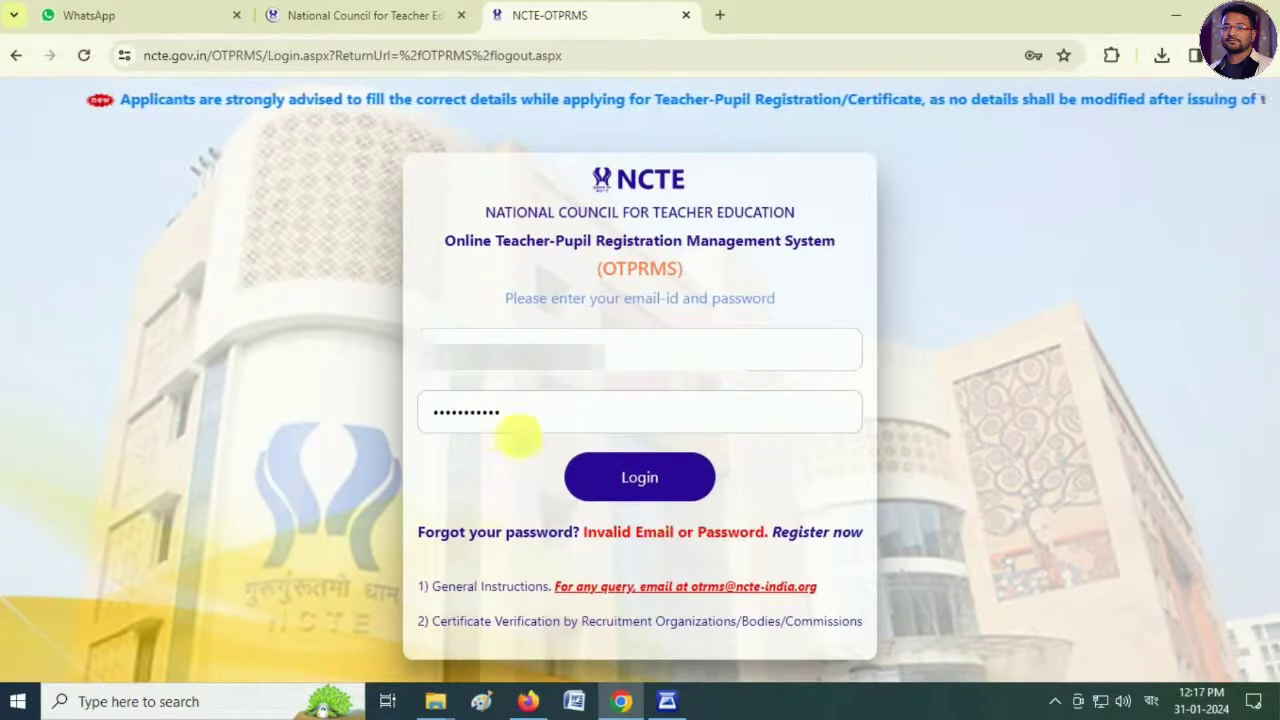
{"action": "left_click", "coordinate": [625, 475]}
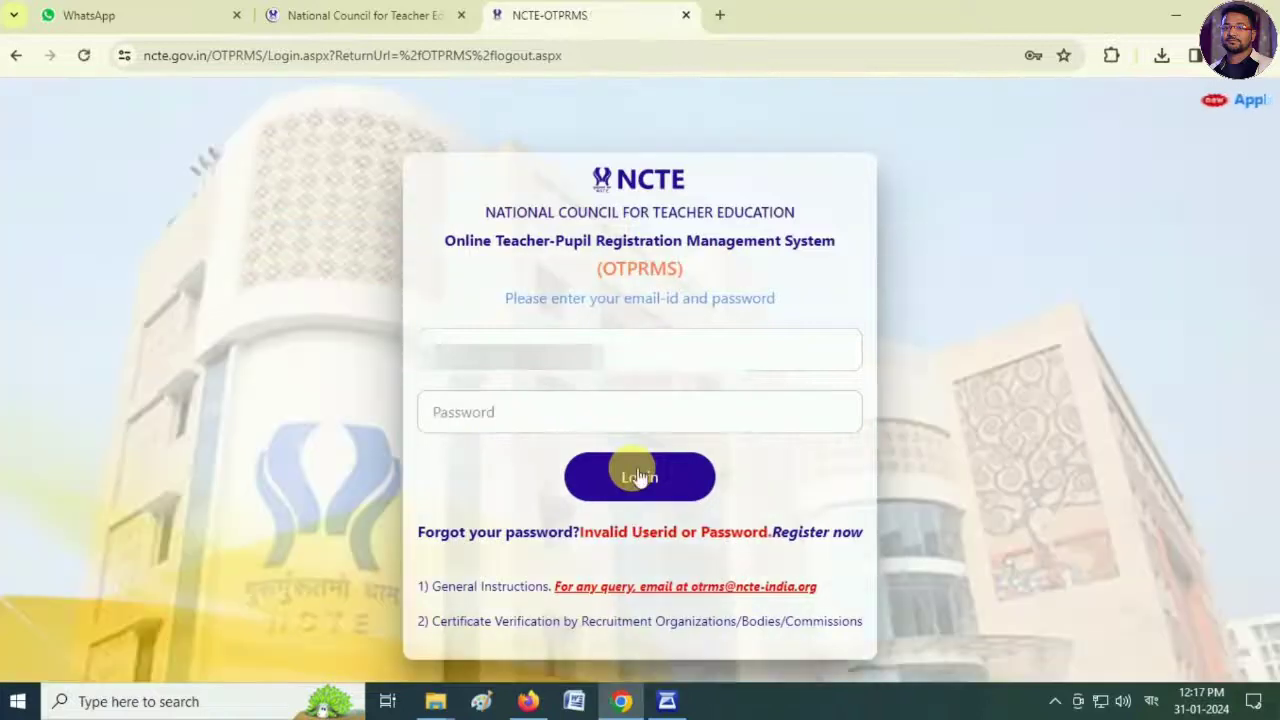
Re-enter the full account password after the invalid-password error and log in to the Dashboard.
{"action": "left_click", "coordinate": [593, 413]}
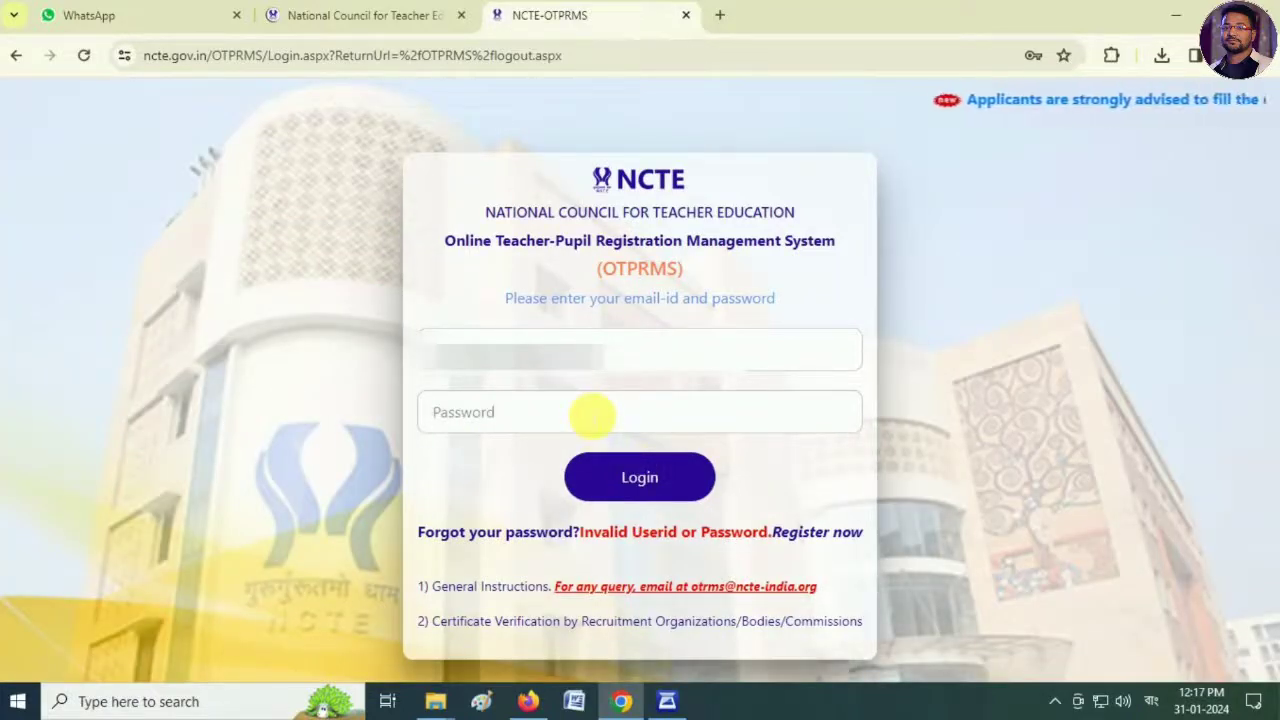
{"action": "key", "text": "ctrl+v"}
{"action": "left_click", "coordinate": [651, 482]}
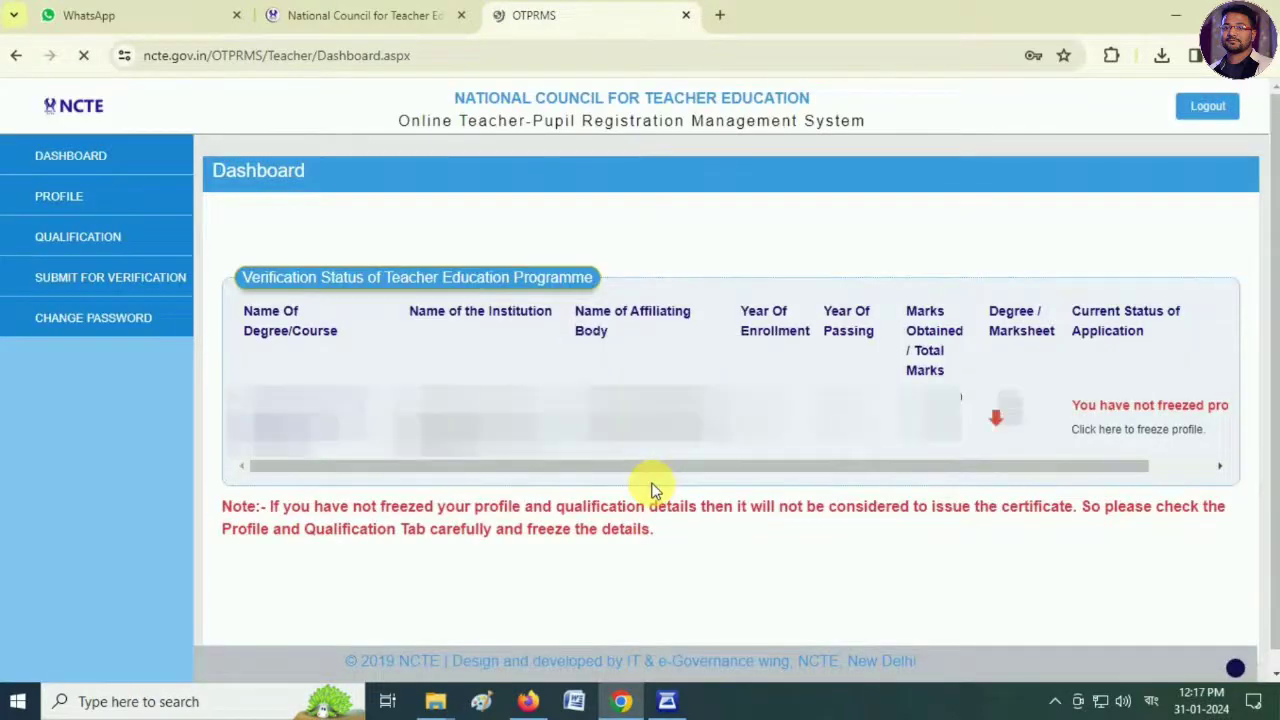
Decline the browser's offer to save the login password.
{"action": "left_click", "coordinate": [1048, 352]}
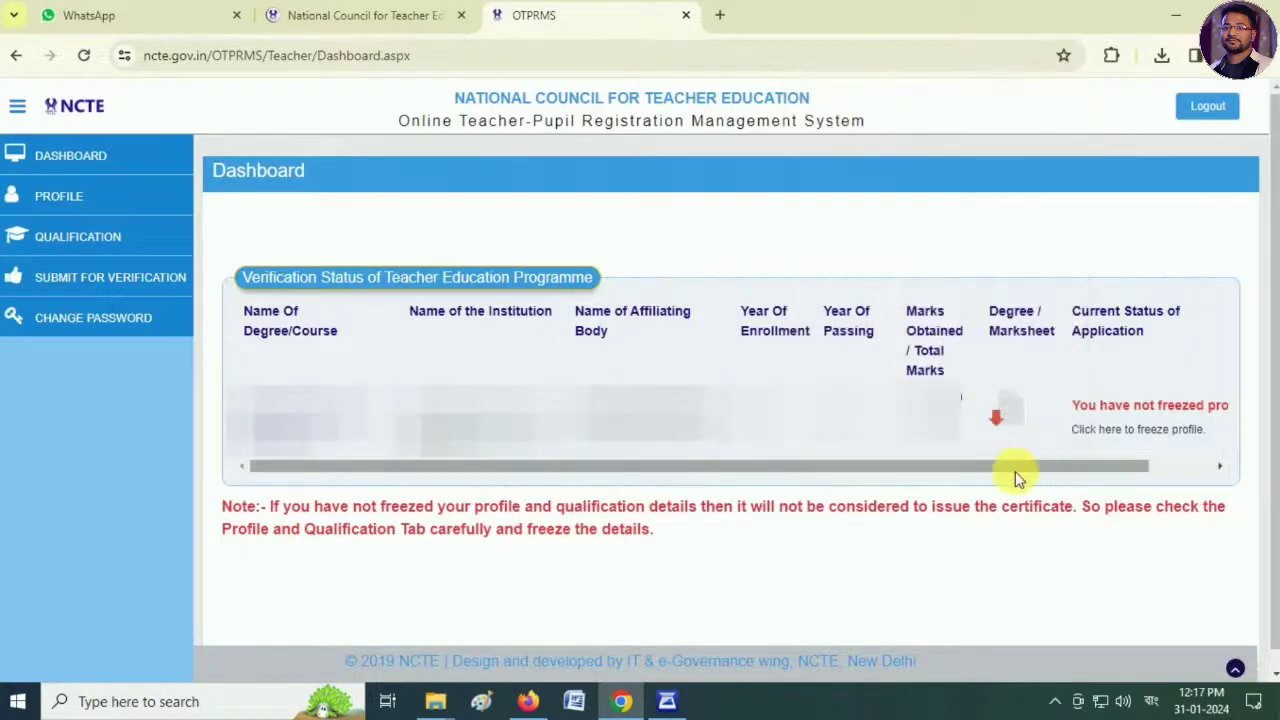
{"action": "left_click_drag", "start_coordinate": [1015, 471], "coordinate": [1145, 467]}
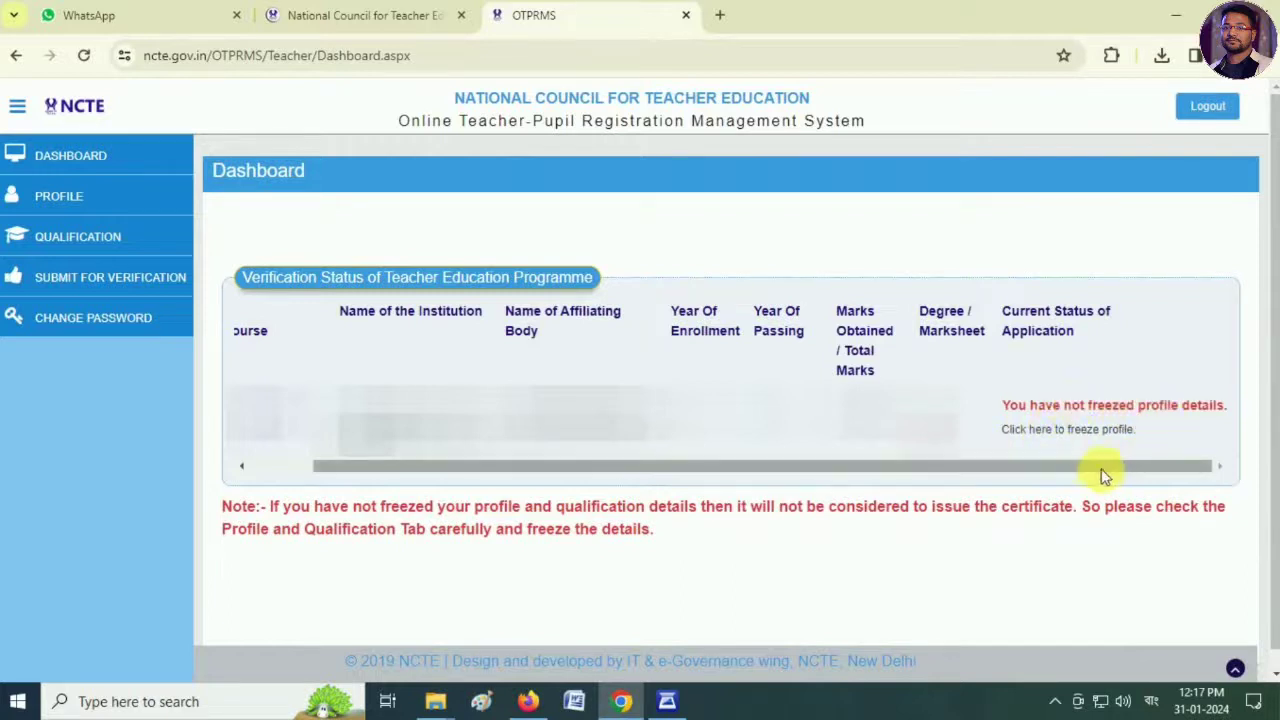
{"action": "left_click_drag", "start_coordinate": [1103, 476], "coordinate": [265, 438]}
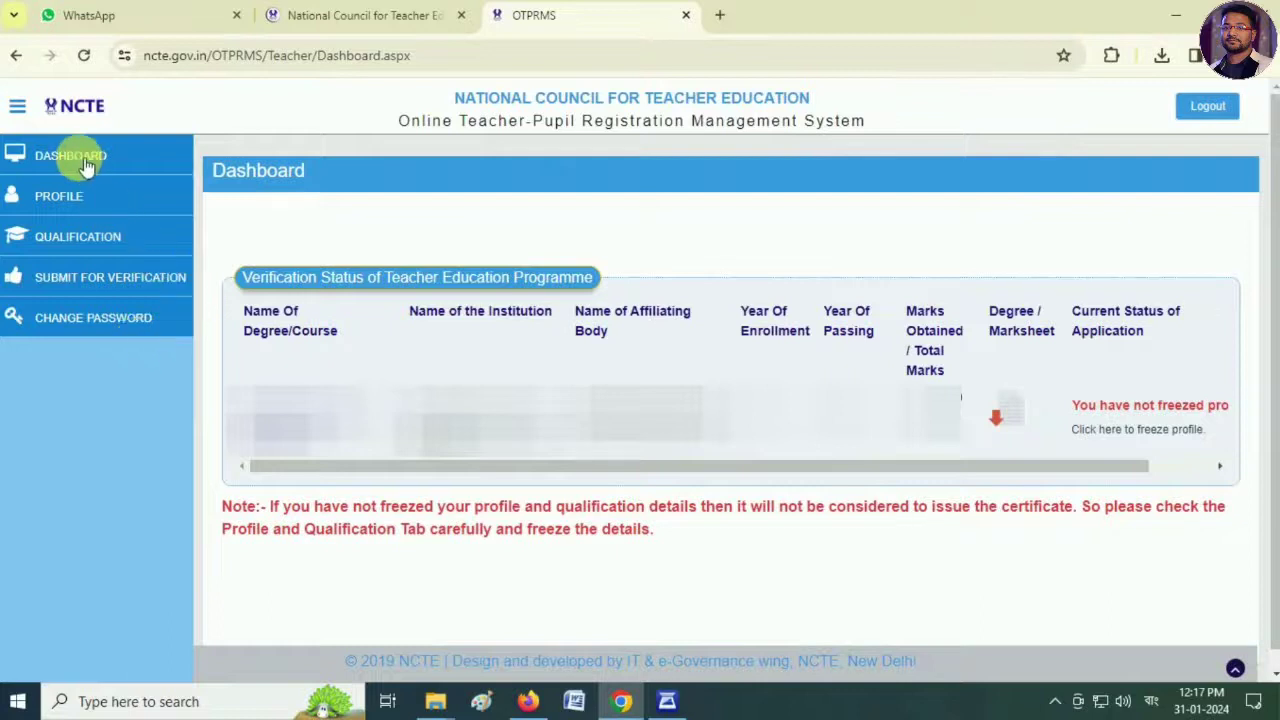
On the PROFILE page, tick the disclaimer and freeze the profile details, confirming with OK.
{"action": "left_click", "coordinate": [72, 199]}
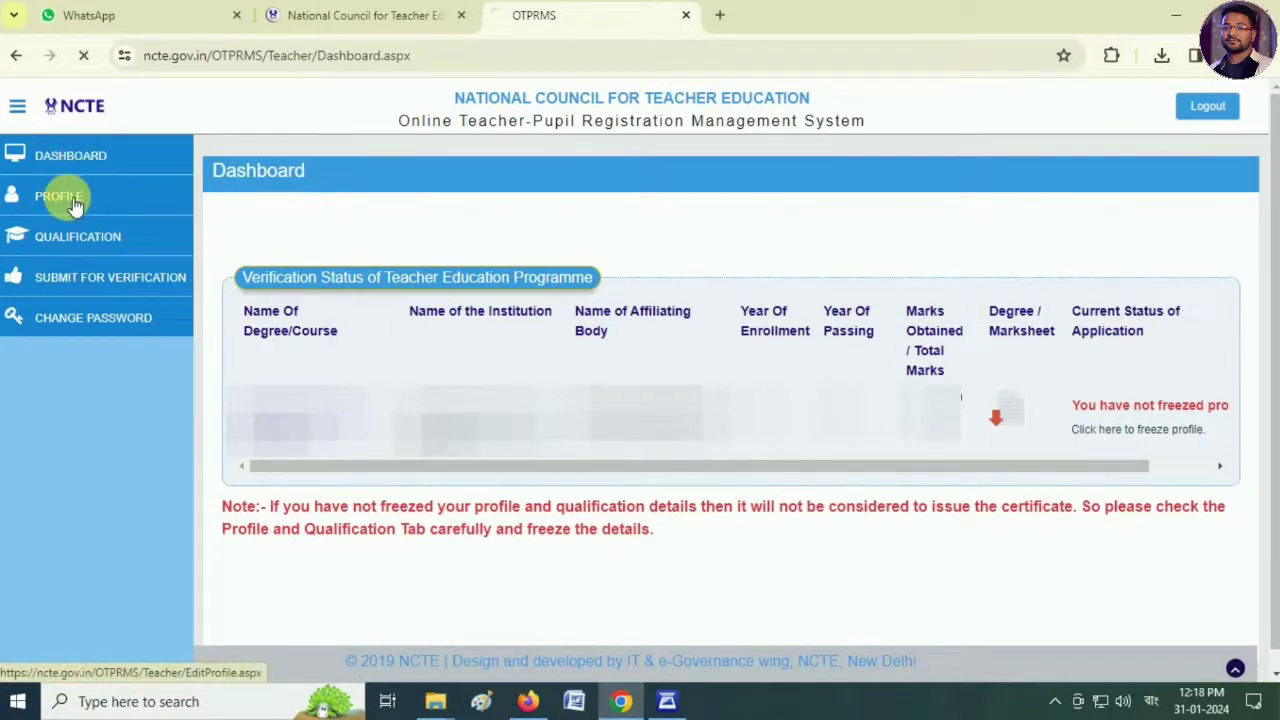
{"action": "scroll", "coordinate": [540, 450], "scroll_direction": "down", "scroll_amount": 3}
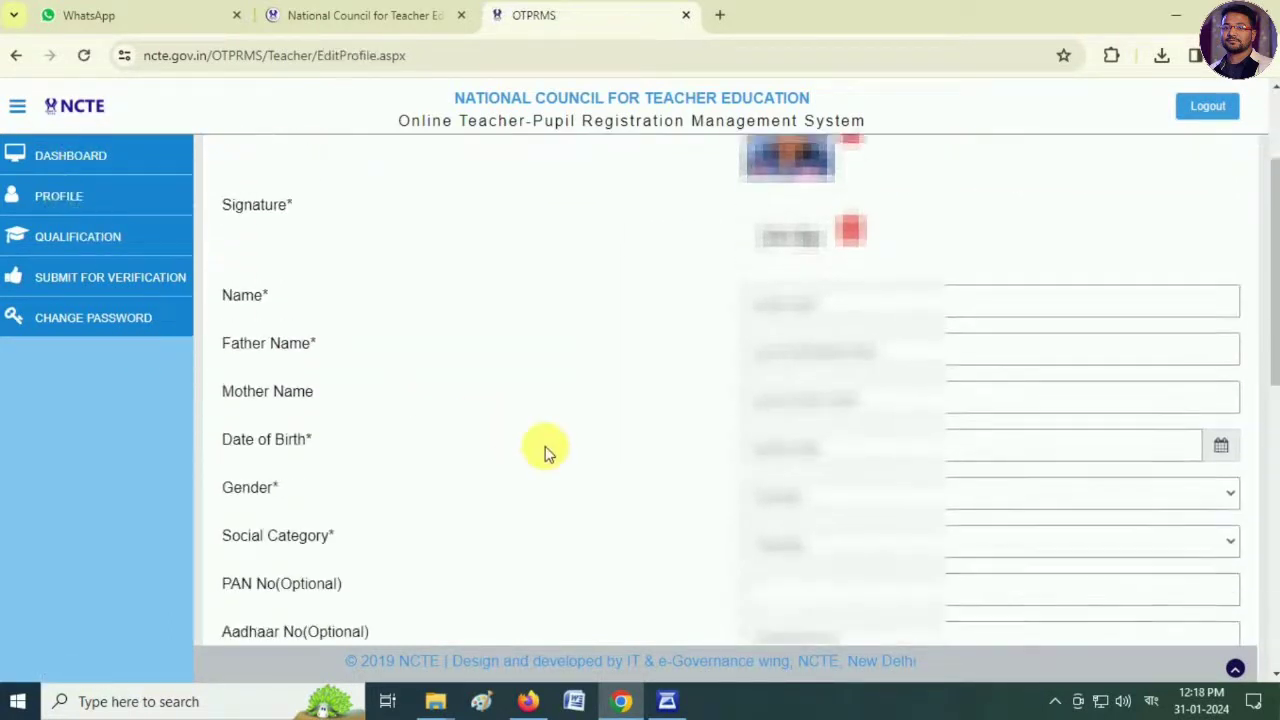
{"action": "scroll", "coordinate": [545, 446], "scroll_direction": "down", "scroll_amount": 3}
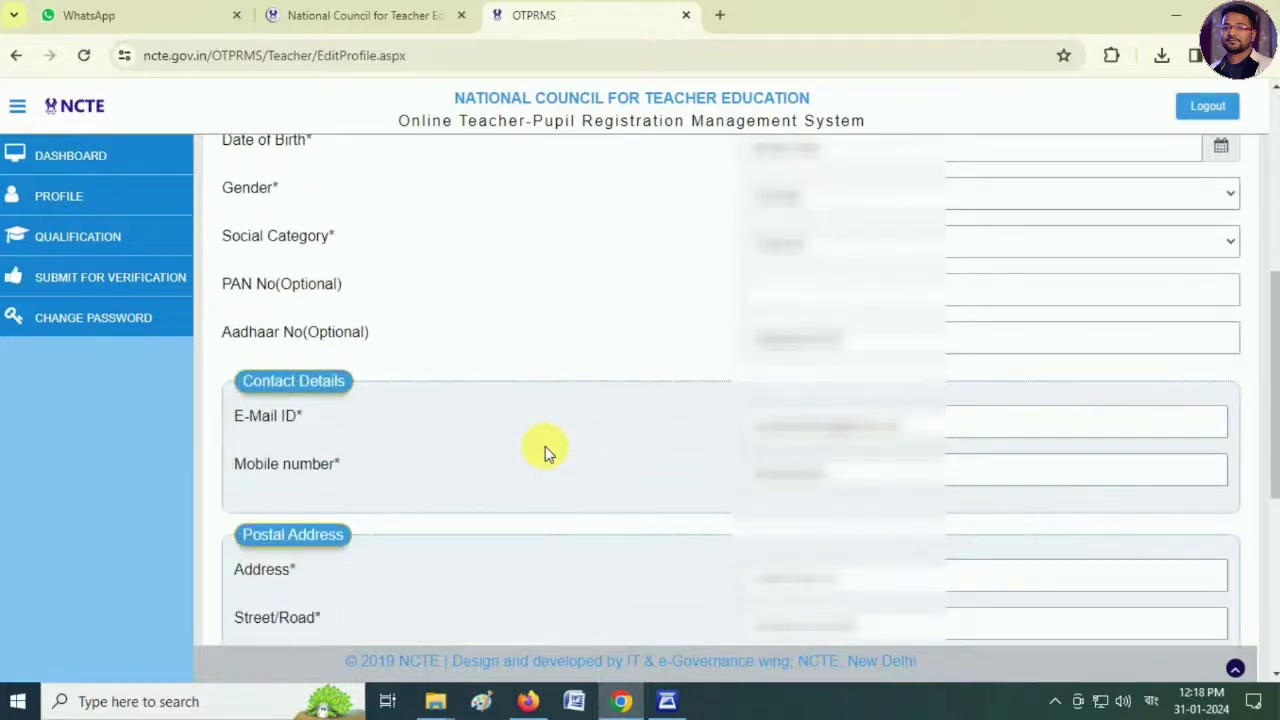
{"action": "scroll", "coordinate": [545, 446], "scroll_direction": "down", "scroll_amount": 5}
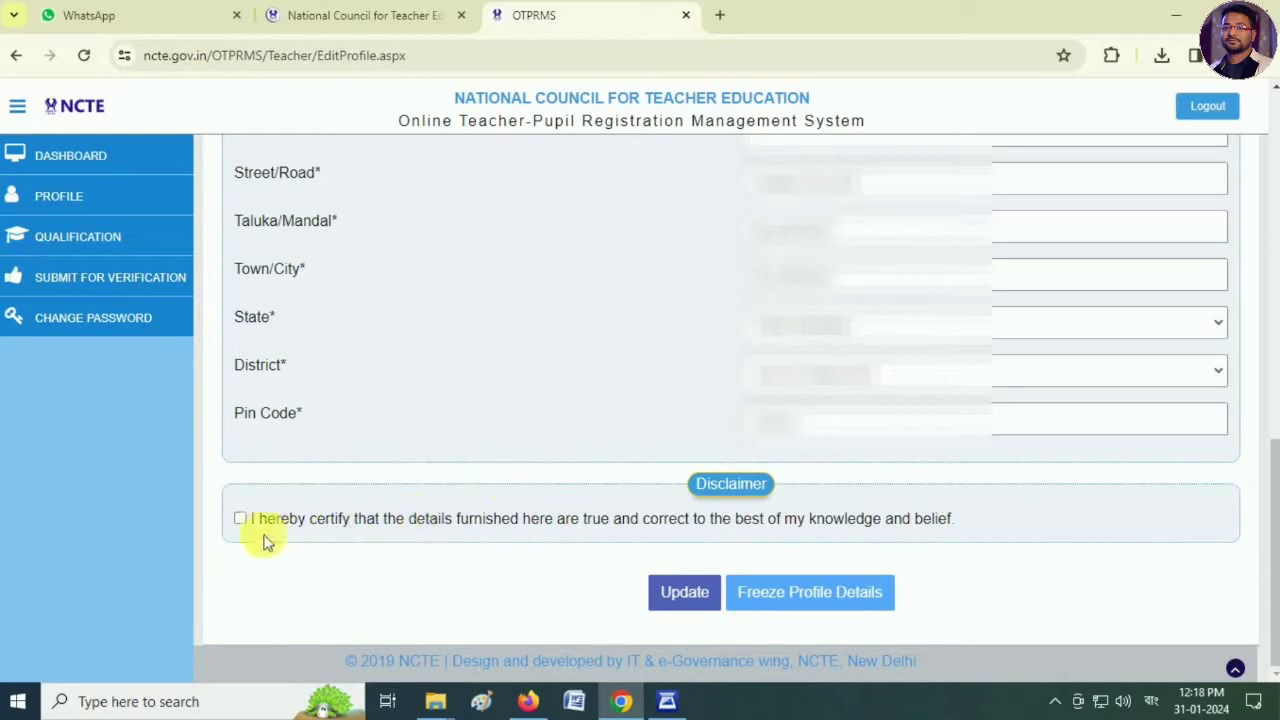
{"action": "left_click", "coordinate": [240, 519]}
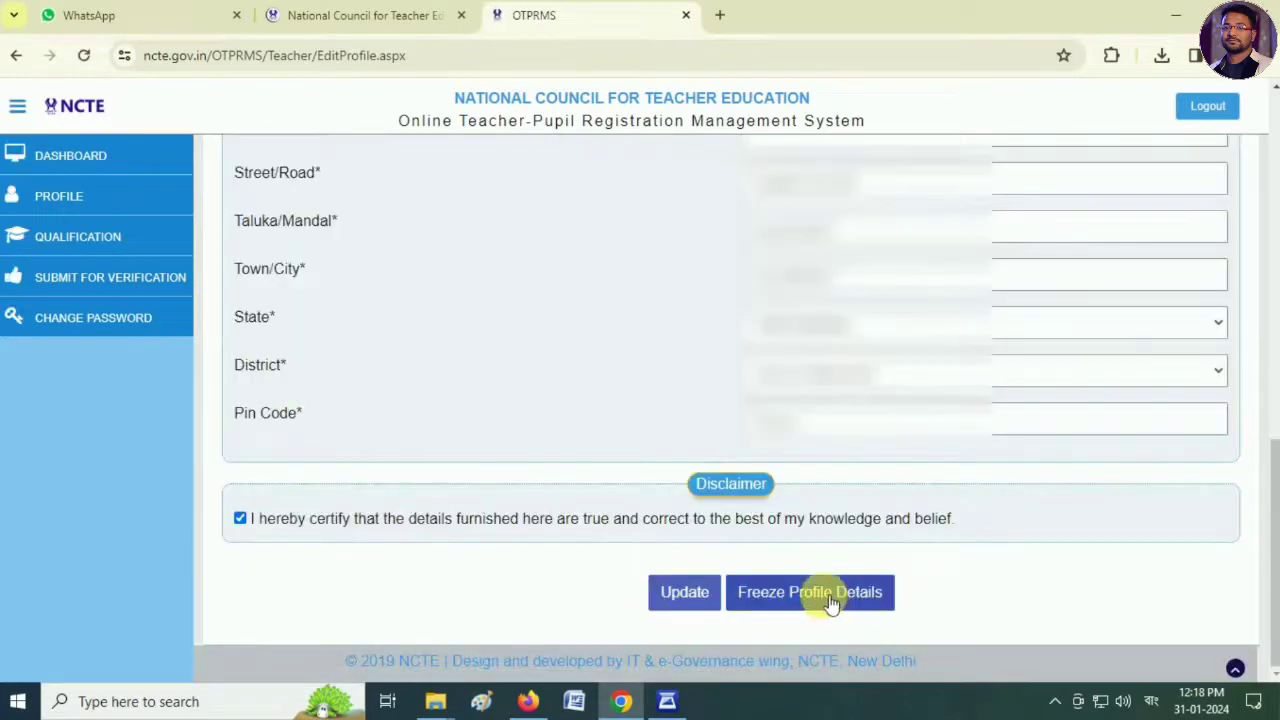
{"action": "left_click", "coordinate": [829, 597]}
{"action": "left_click", "coordinate": [723, 211]}
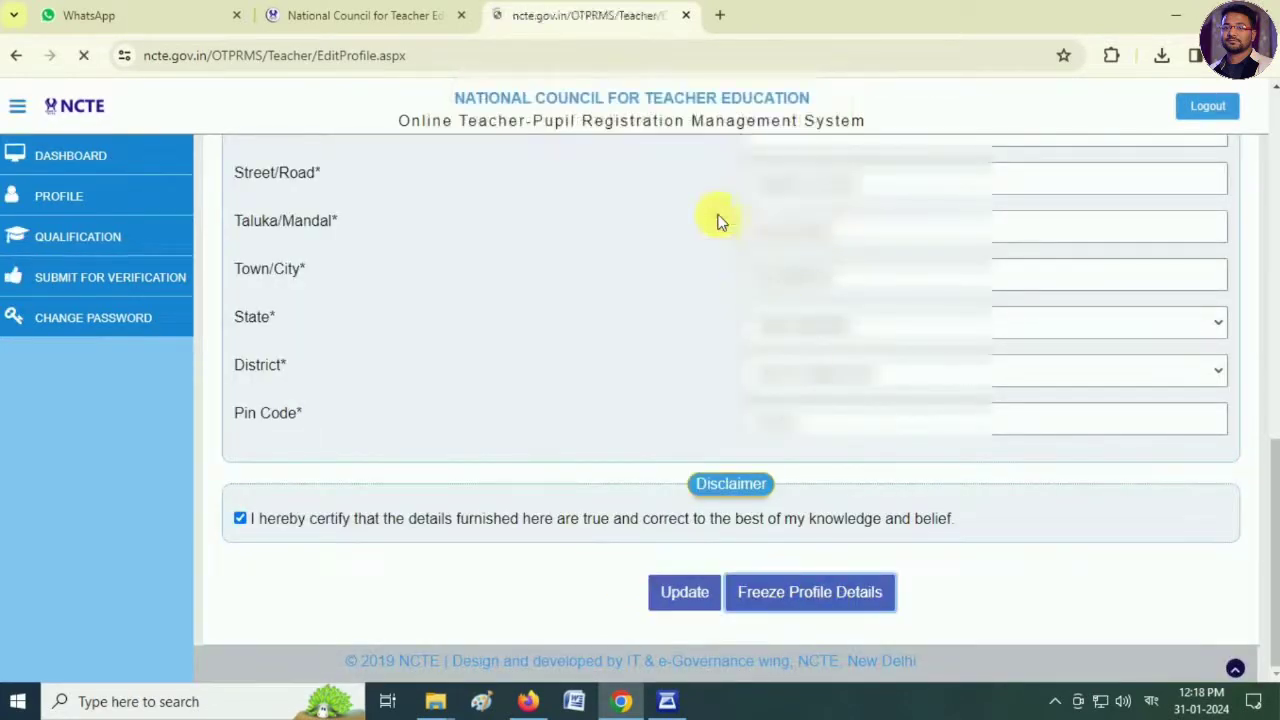
{"action": "left_click", "coordinate": [800, 196]}
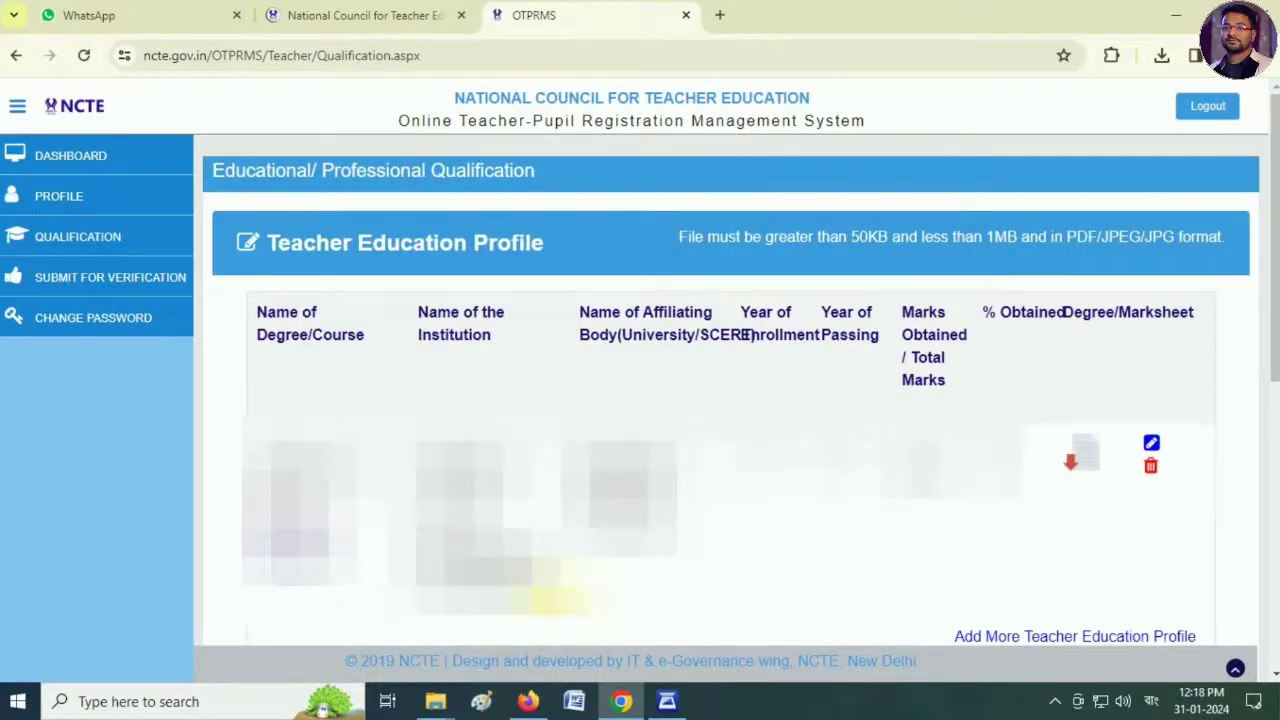
Reopen and refresh the QUALIFICATION page.
{"action": "scroll", "coordinate": [700, 530], "scroll_direction": "down", "scroll_amount": 2}
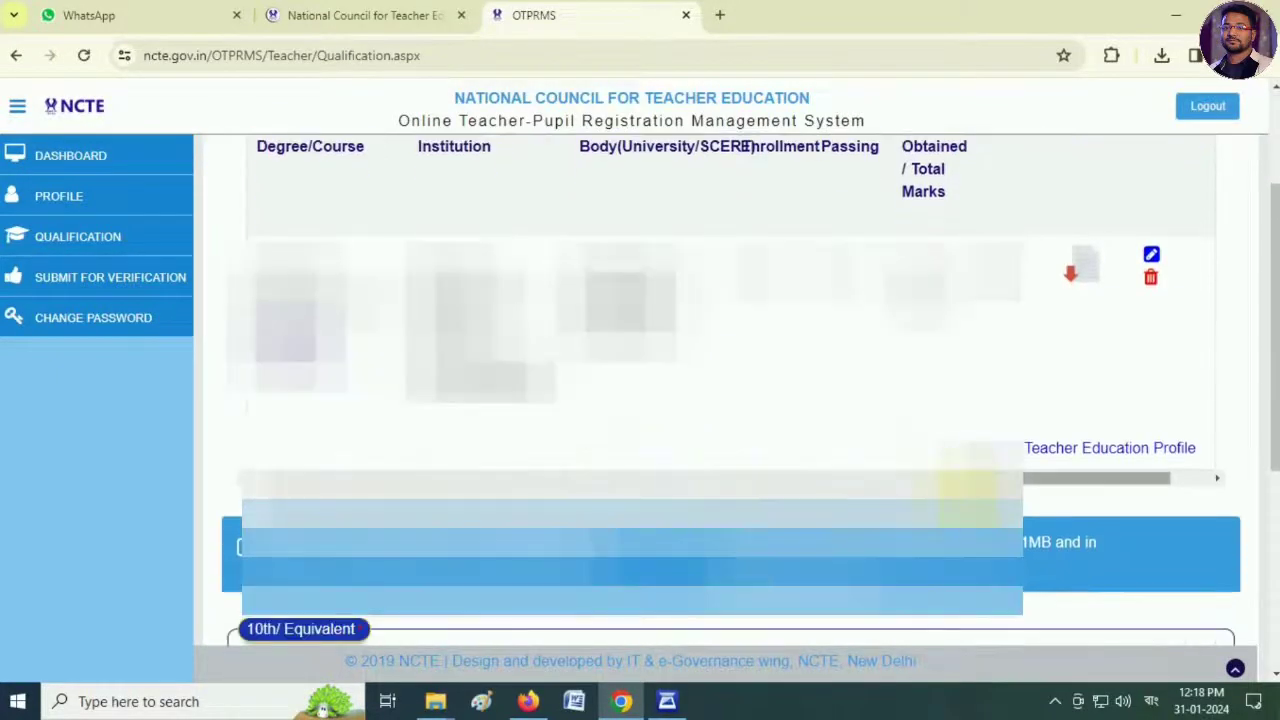
{"action": "scroll", "coordinate": [1123, 477], "scroll_direction": "up", "scroll_amount": 1}
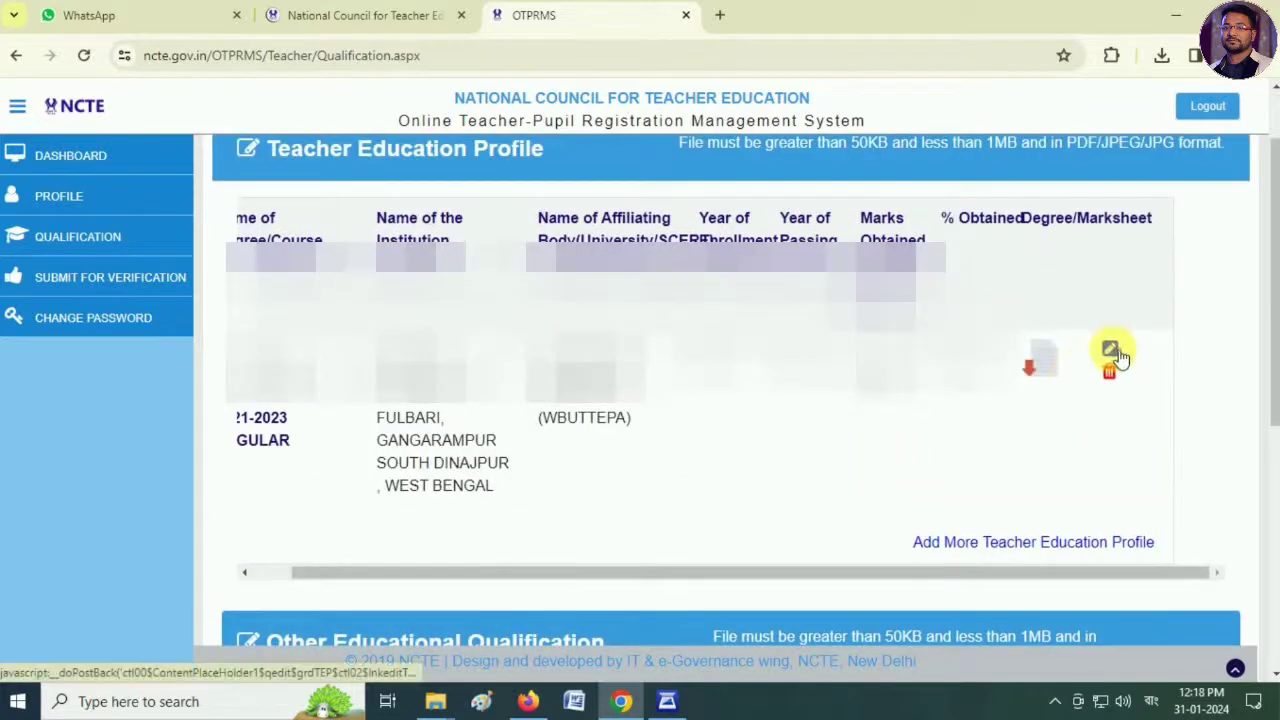
{"action": "scroll", "coordinate": [240, 460], "scroll_direction": "up", "scroll_amount": 1}
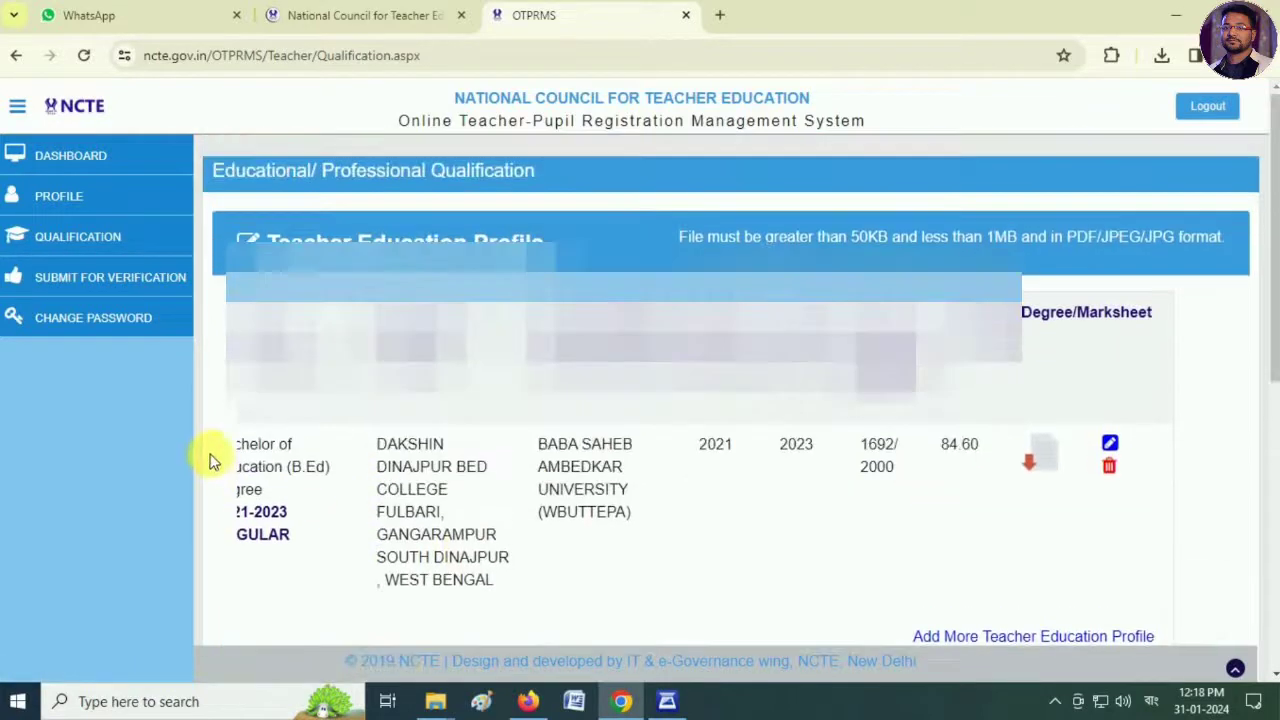
{"action": "left_click", "coordinate": [85, 245]}
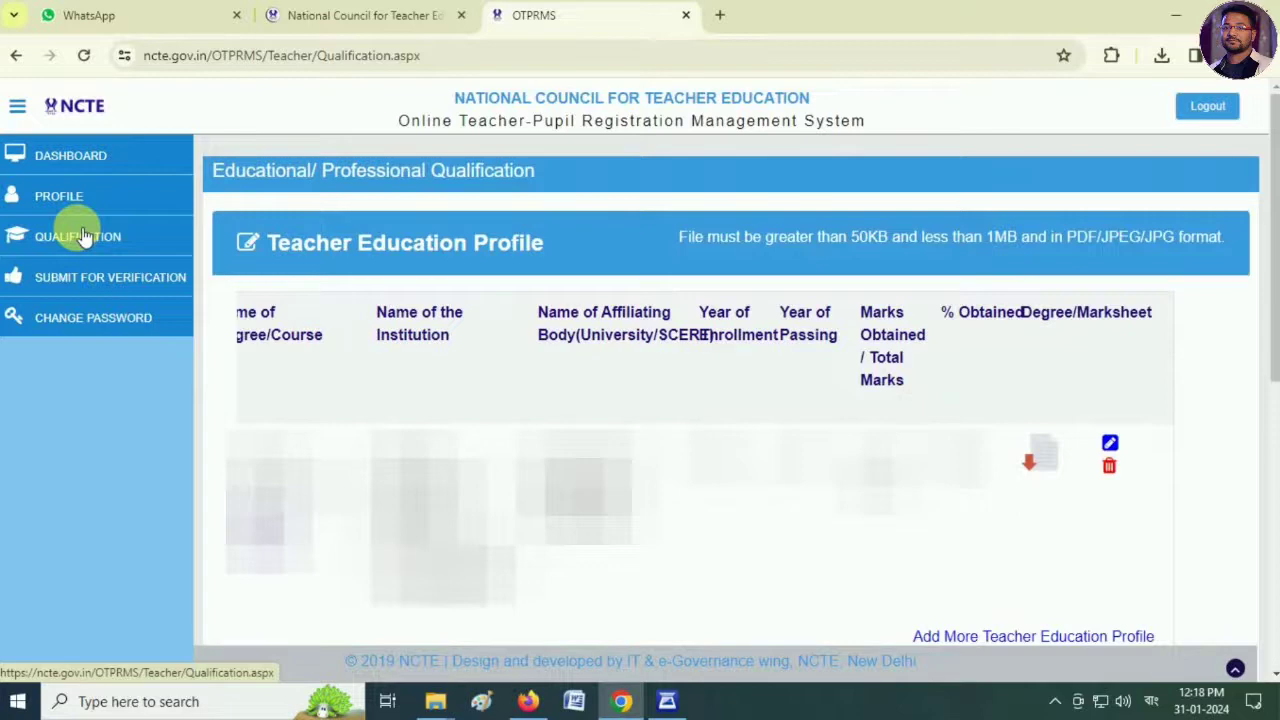
{"action": "left_click", "coordinate": [85, 236]}
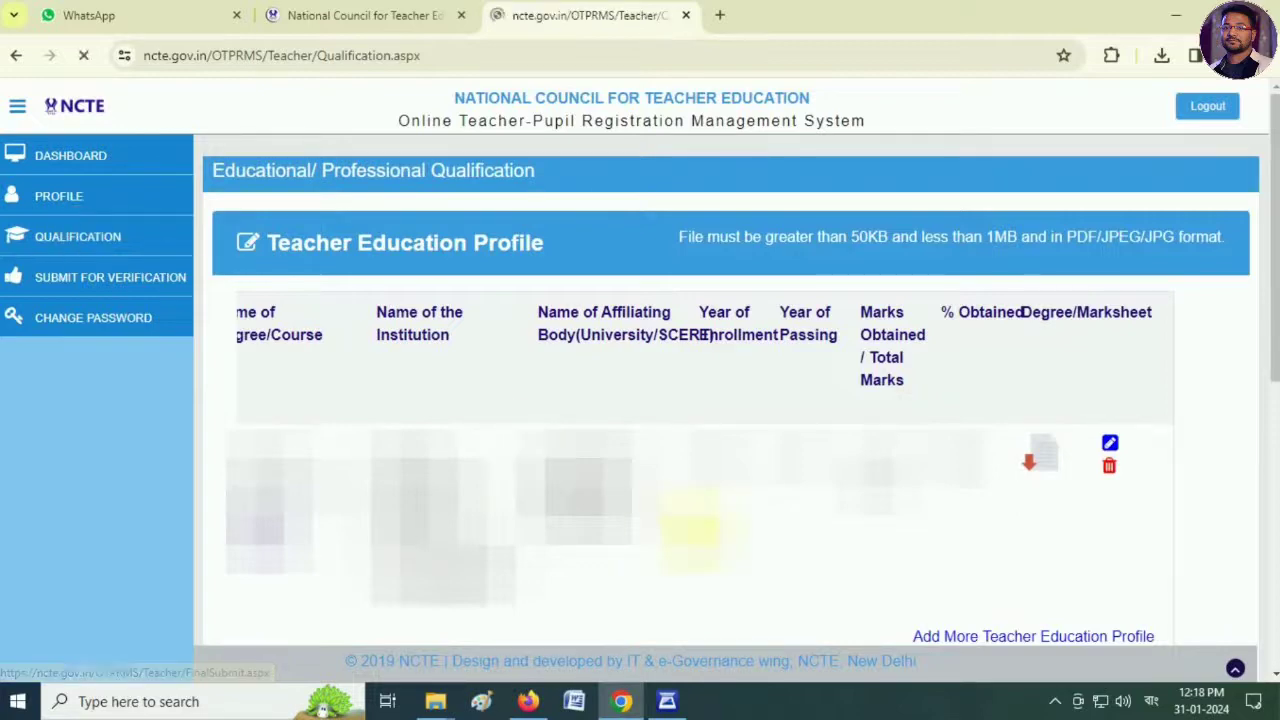
Tick the qualification disclaimer, freeze the qualification details, and acknowledge the Data Freezed Successfully alert.
{"action": "scroll", "coordinate": [747, 527], "scroll_direction": "down", "scroll_amount": 4}
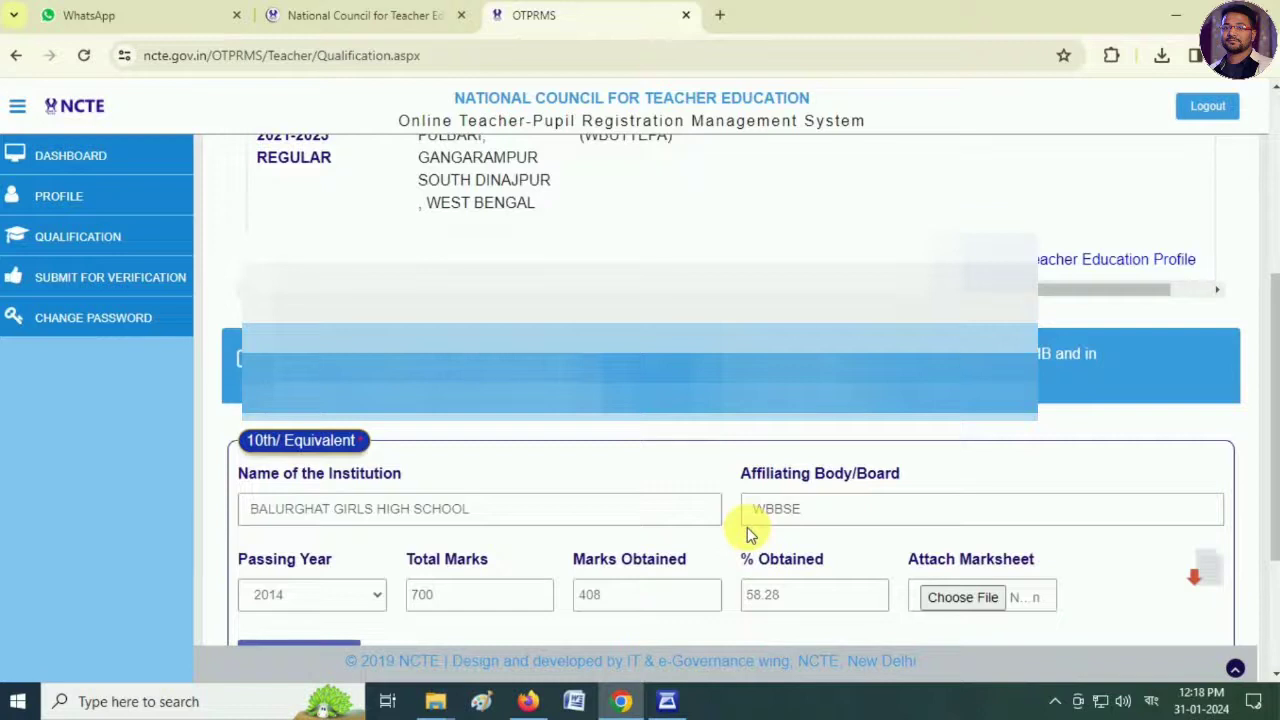
{"action": "scroll", "coordinate": [747, 527], "scroll_direction": "down", "scroll_amount": 2}
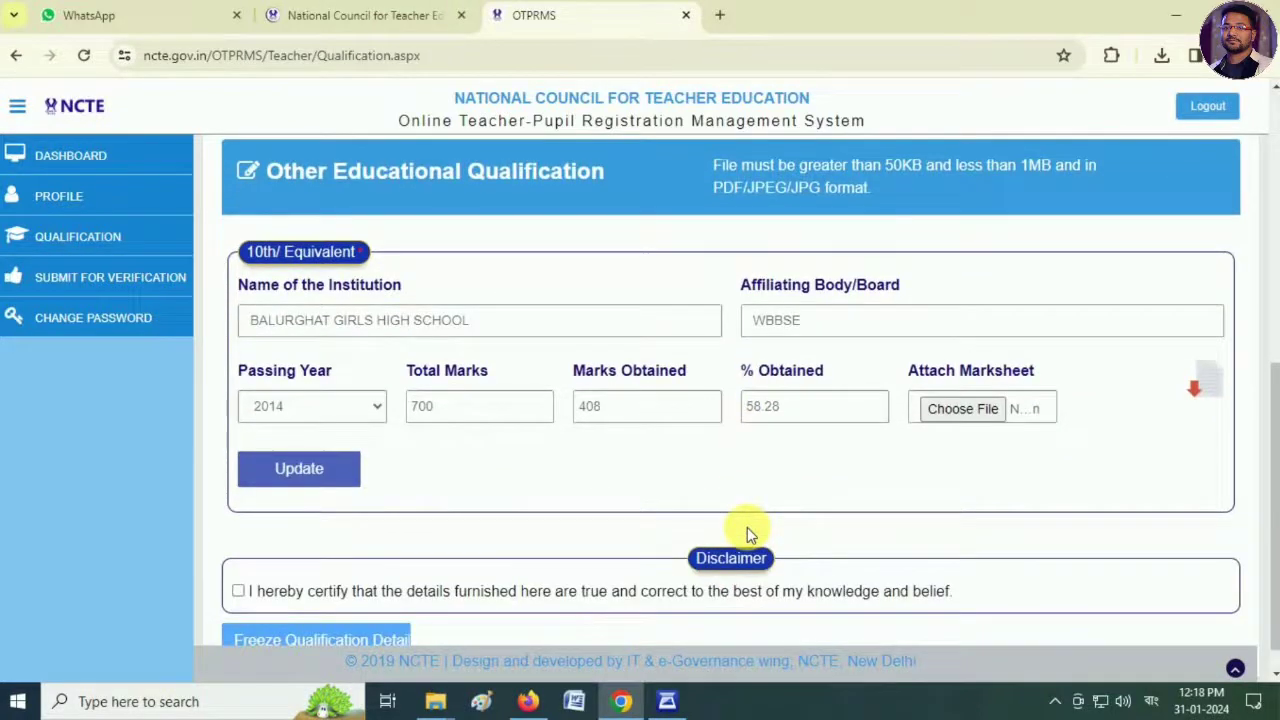
{"action": "scroll", "coordinate": [747, 527], "scroll_direction": "down", "scroll_amount": 1}
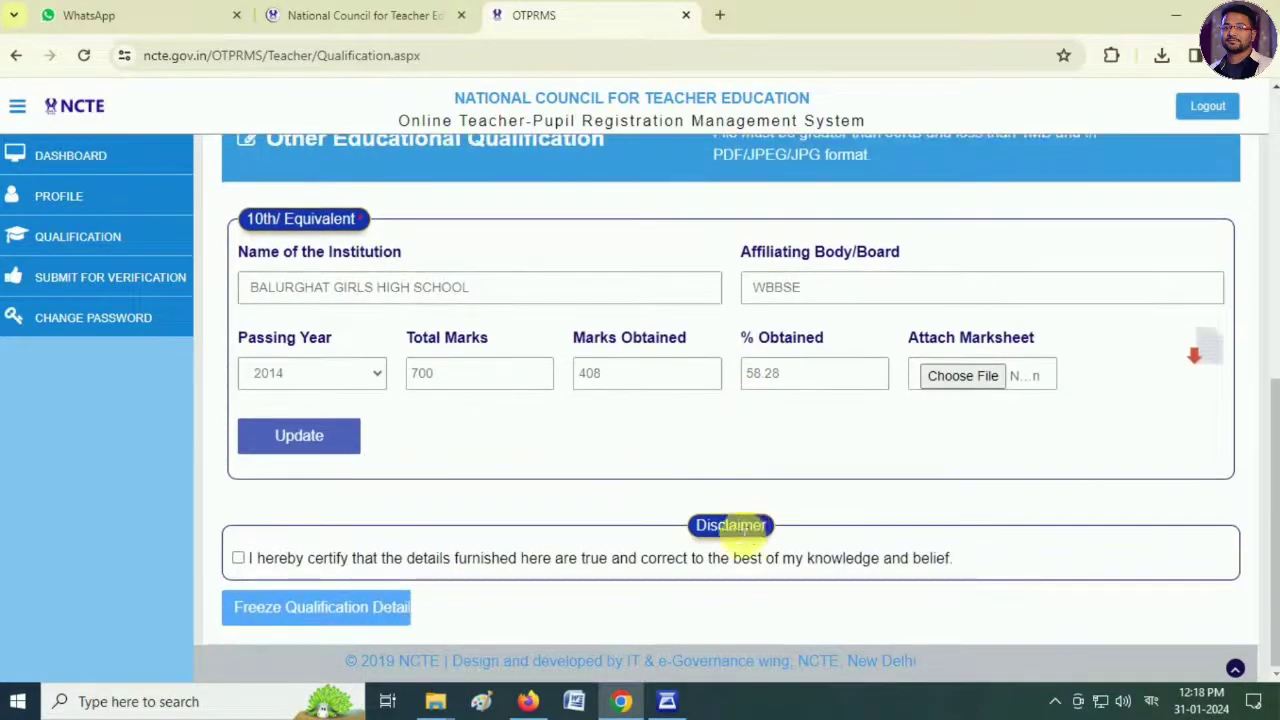
{"action": "left_click", "coordinate": [238, 560]}
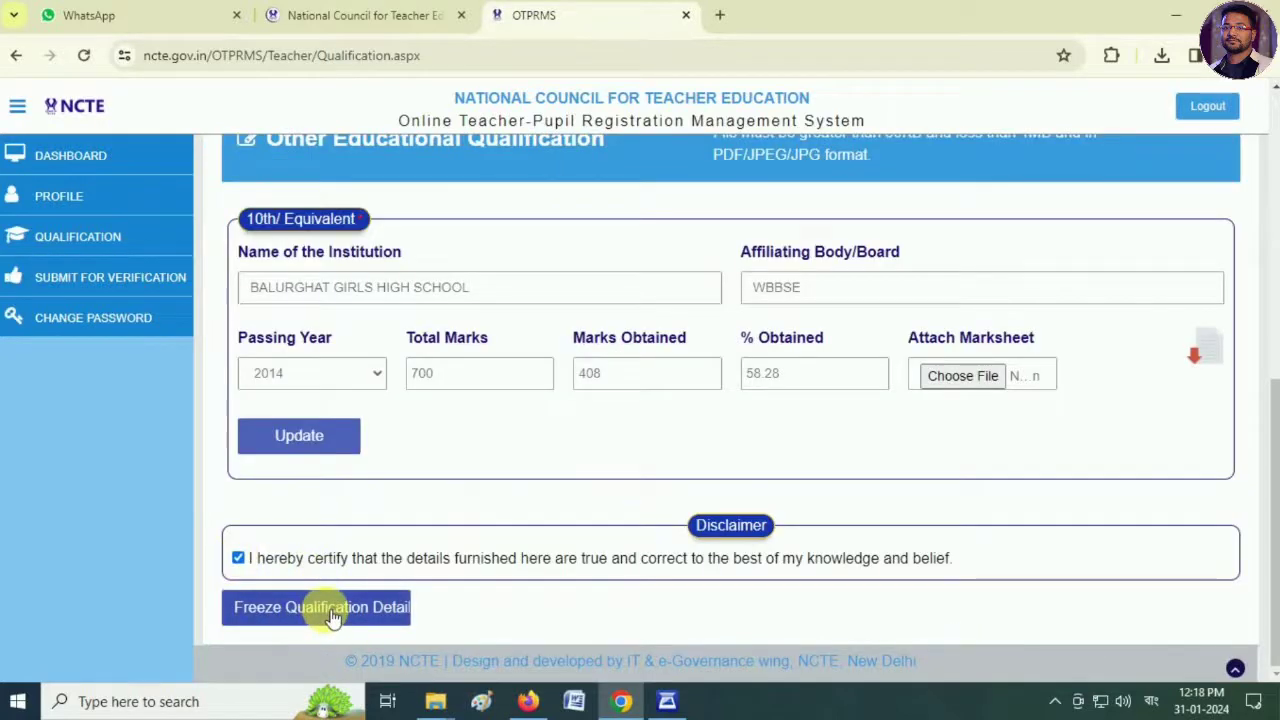
{"action": "left_click", "coordinate": [333, 612]}
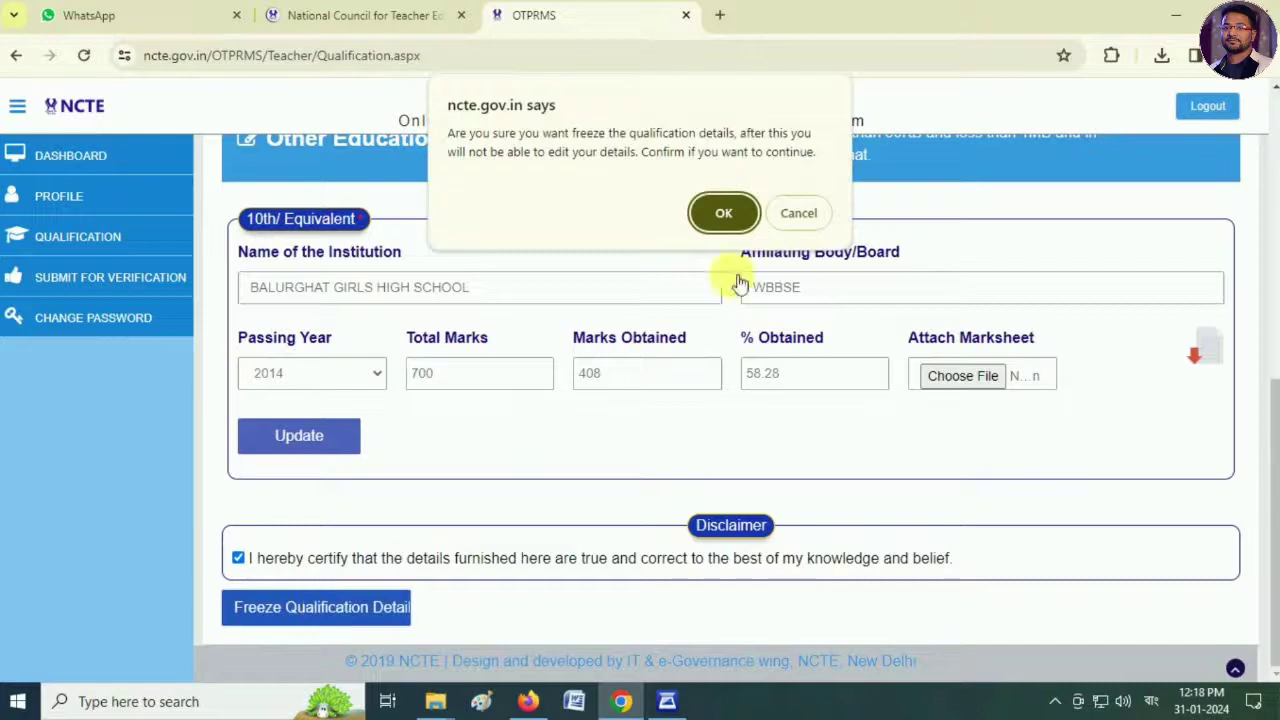
{"action": "left_click", "coordinate": [718, 214]}
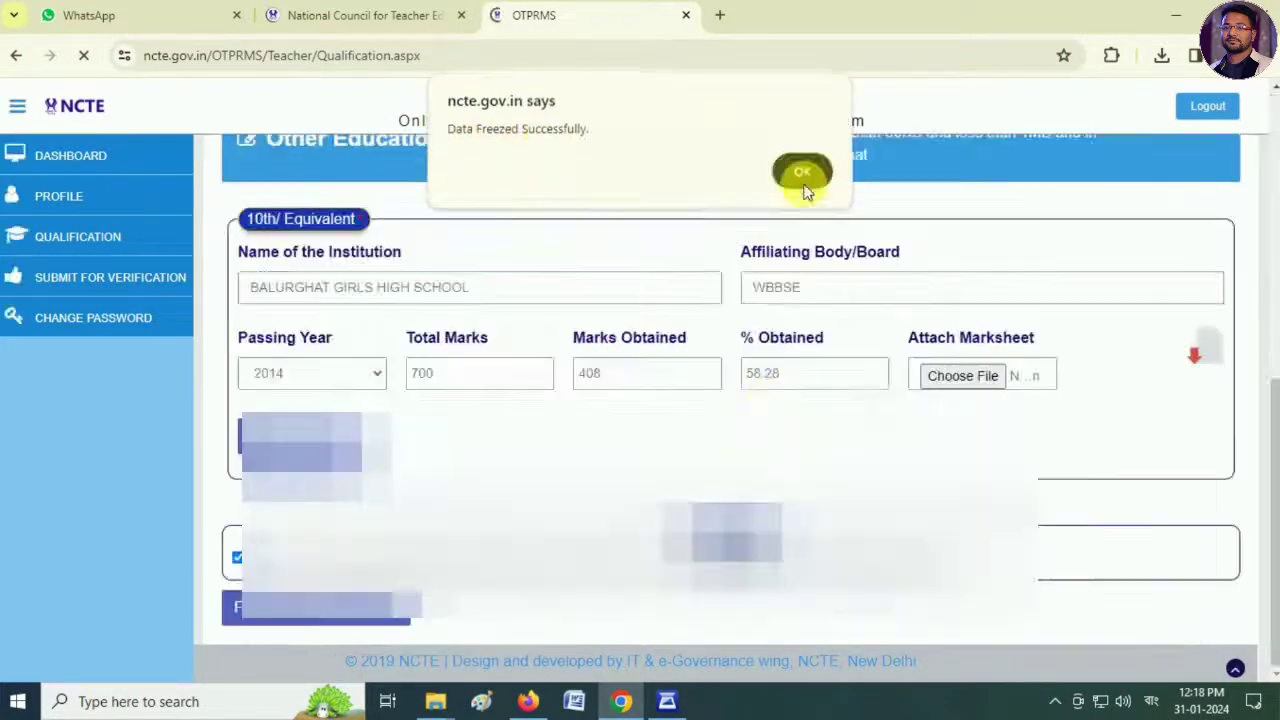
{"action": "left_click", "coordinate": [802, 176]}
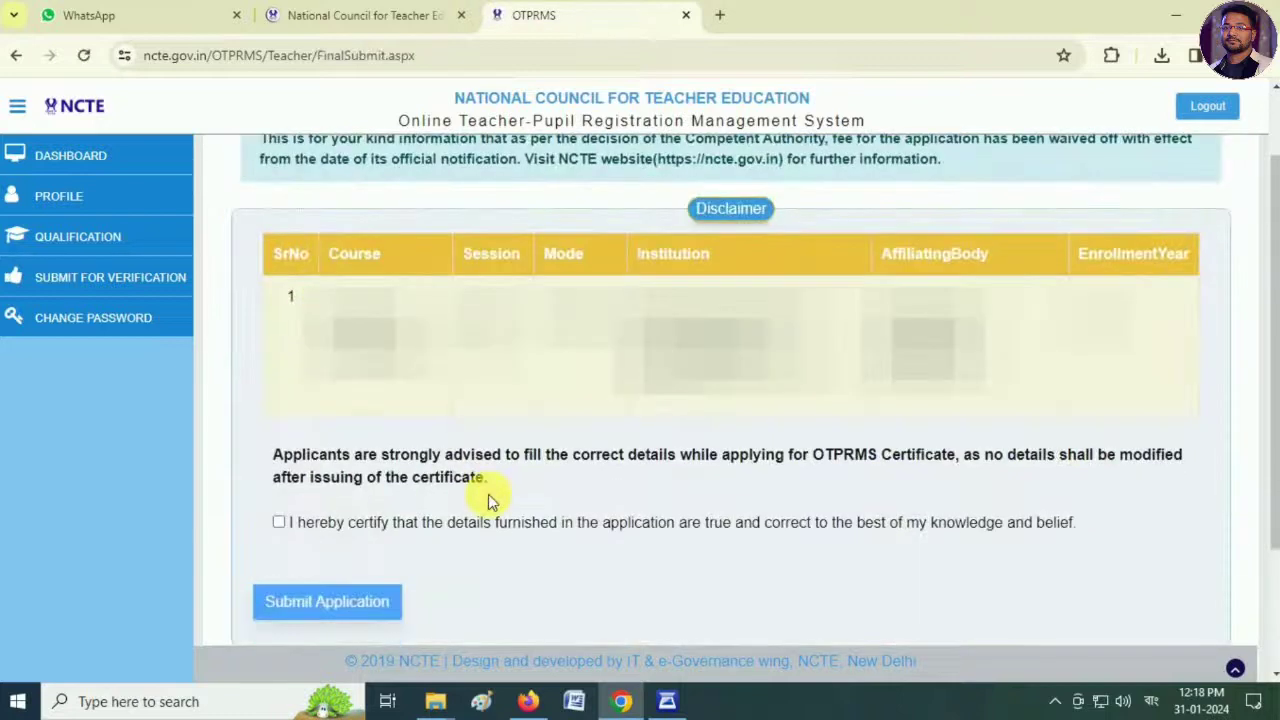
Tick the certification checkbox and submit the application for verification.
{"action": "scroll", "coordinate": [555, 490], "scroll_direction": "down", "scroll_amount": 3}
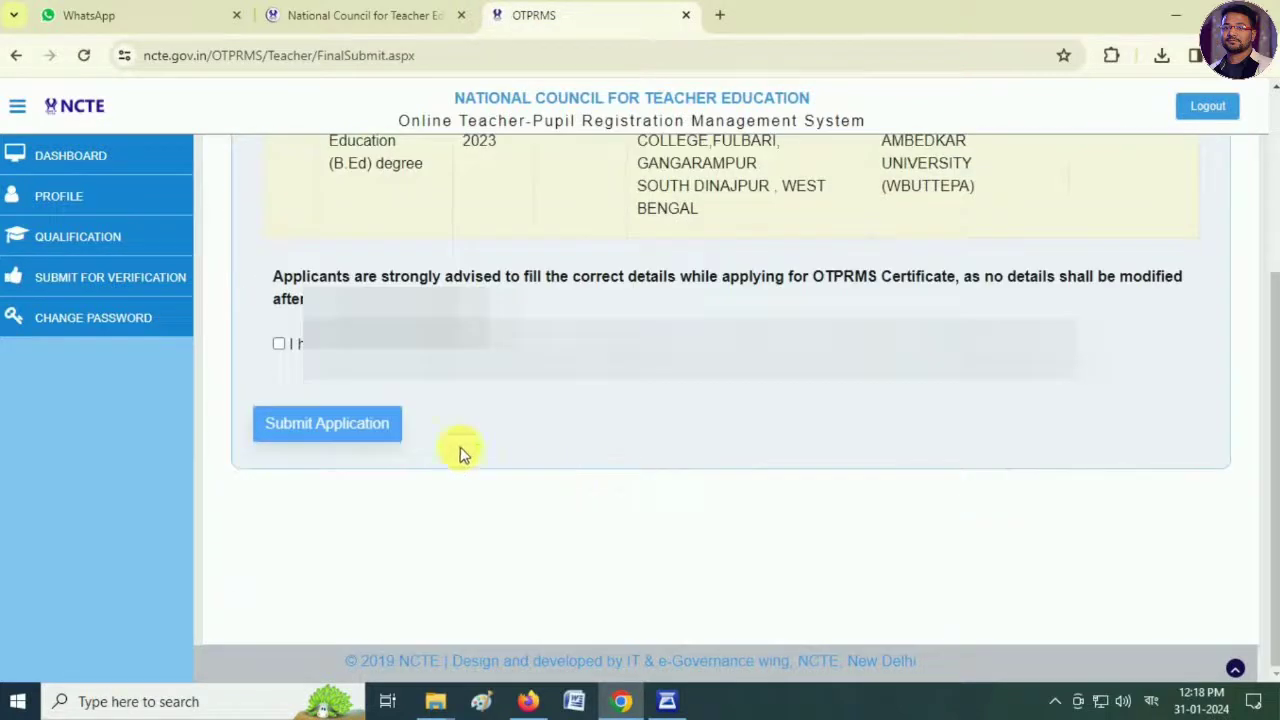
{"action": "scroll", "coordinate": [607, 465], "scroll_direction": "up", "scroll_amount": 2}
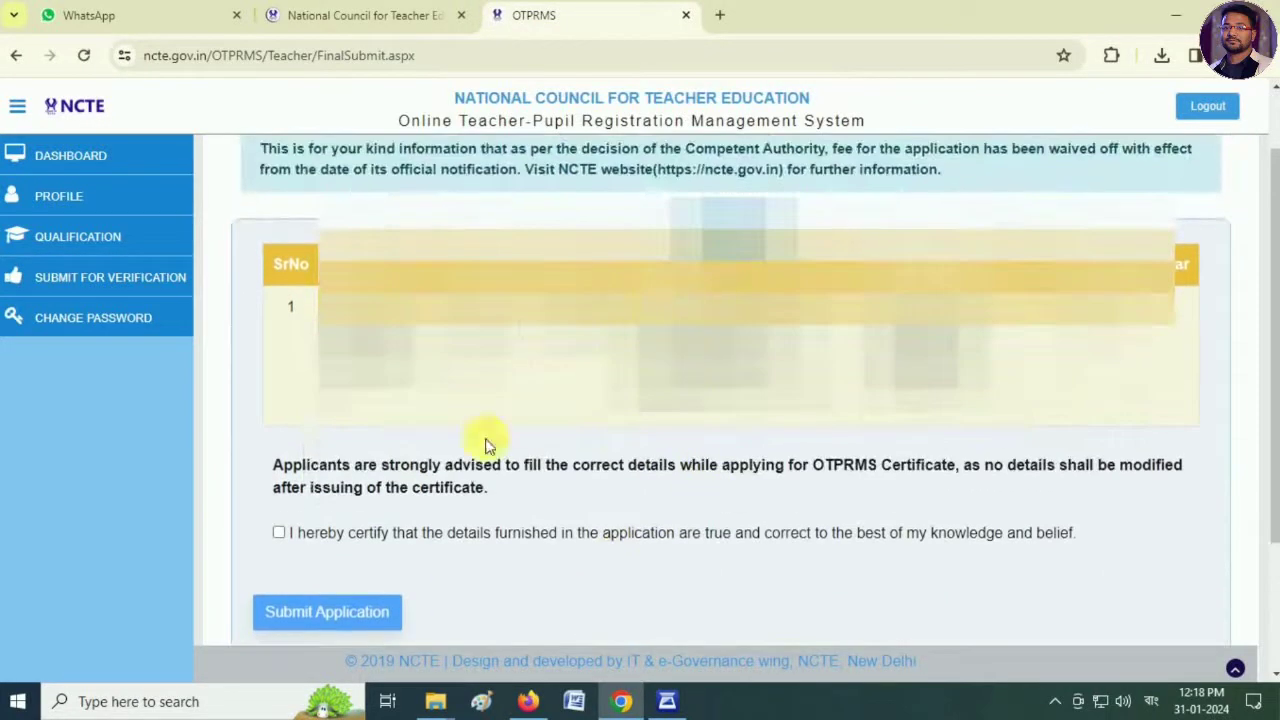
{"action": "left_click", "coordinate": [279, 532]}
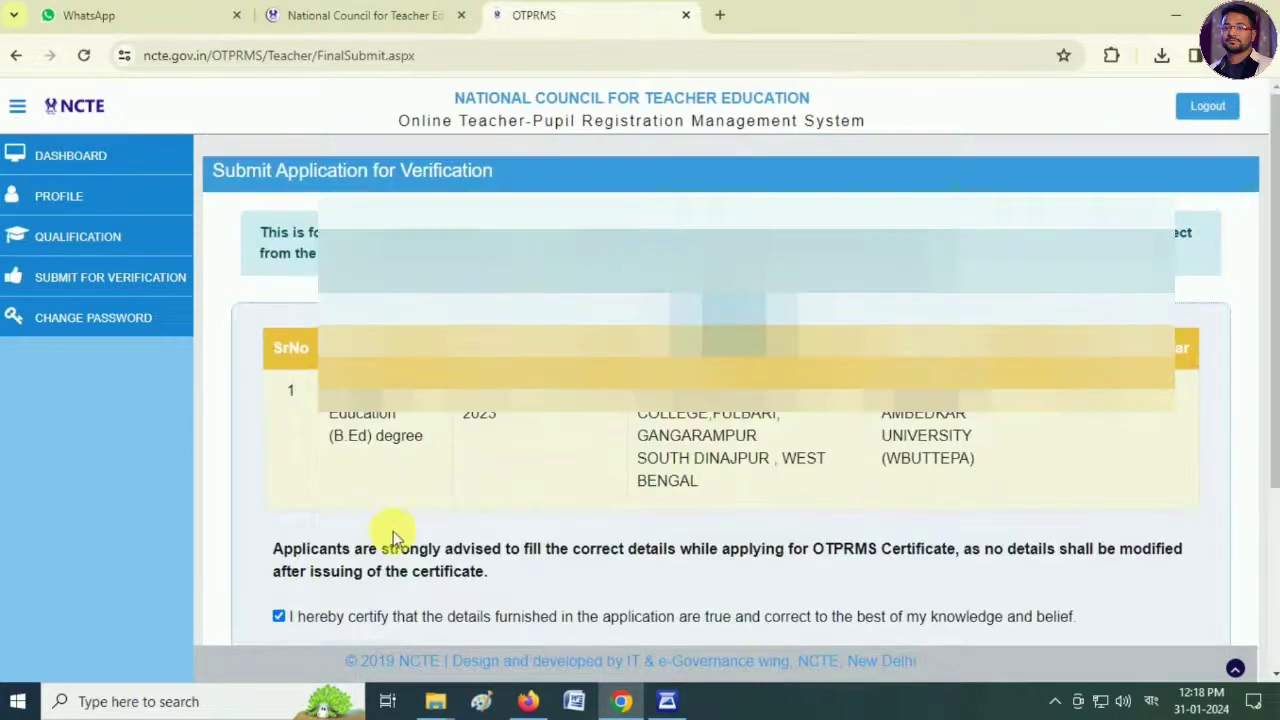
{"action": "scroll", "coordinate": [409, 528], "scroll_direction": "down", "scroll_amount": 1}
{"action": "left_click", "coordinate": [346, 608]}
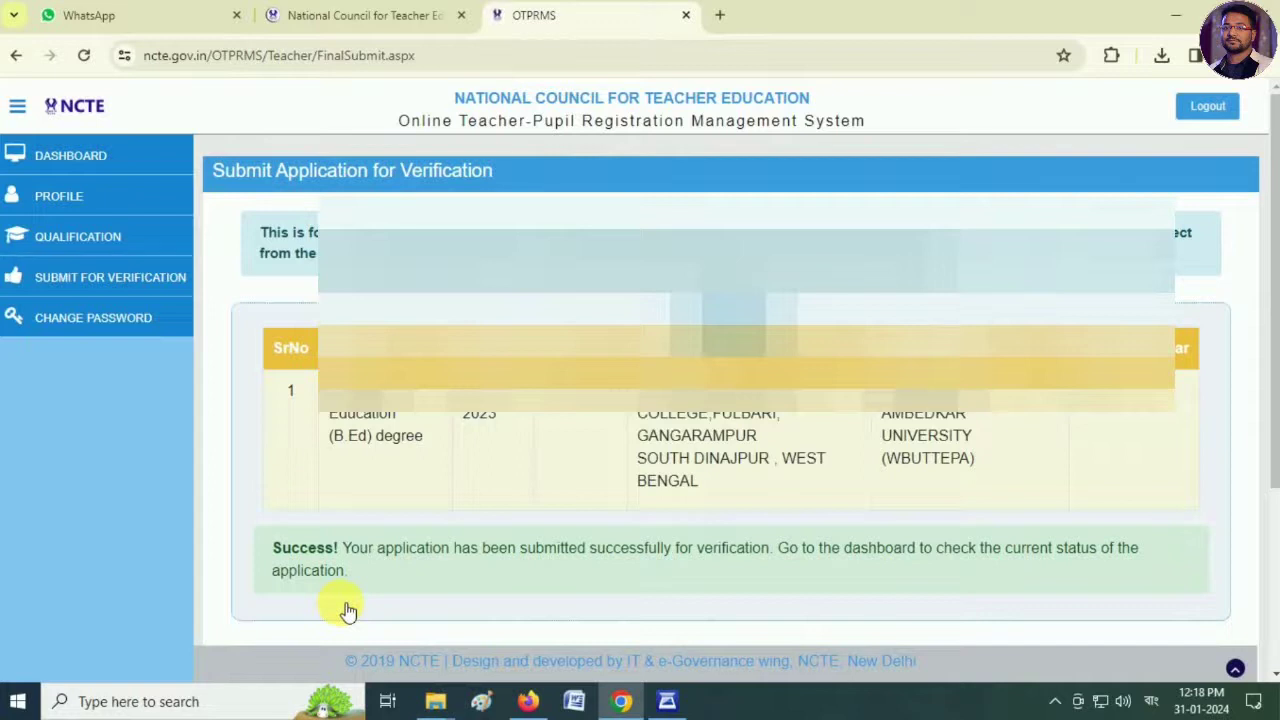
Review the Success message, then head to the dashboard to check the status.
{"action": "scroll", "coordinate": [647, 531], "scroll_direction": "down", "scroll_amount": 2}
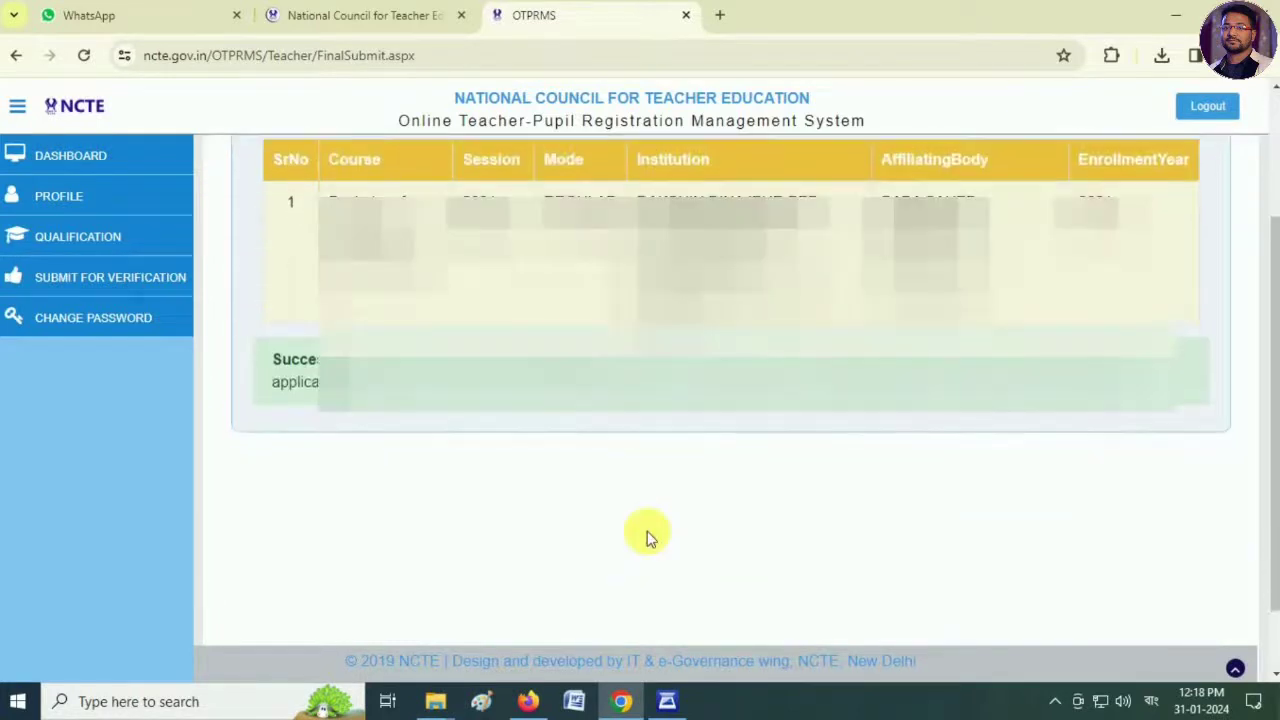
{"action": "scroll", "coordinate": [647, 531], "scroll_direction": "up", "scroll_amount": 1}
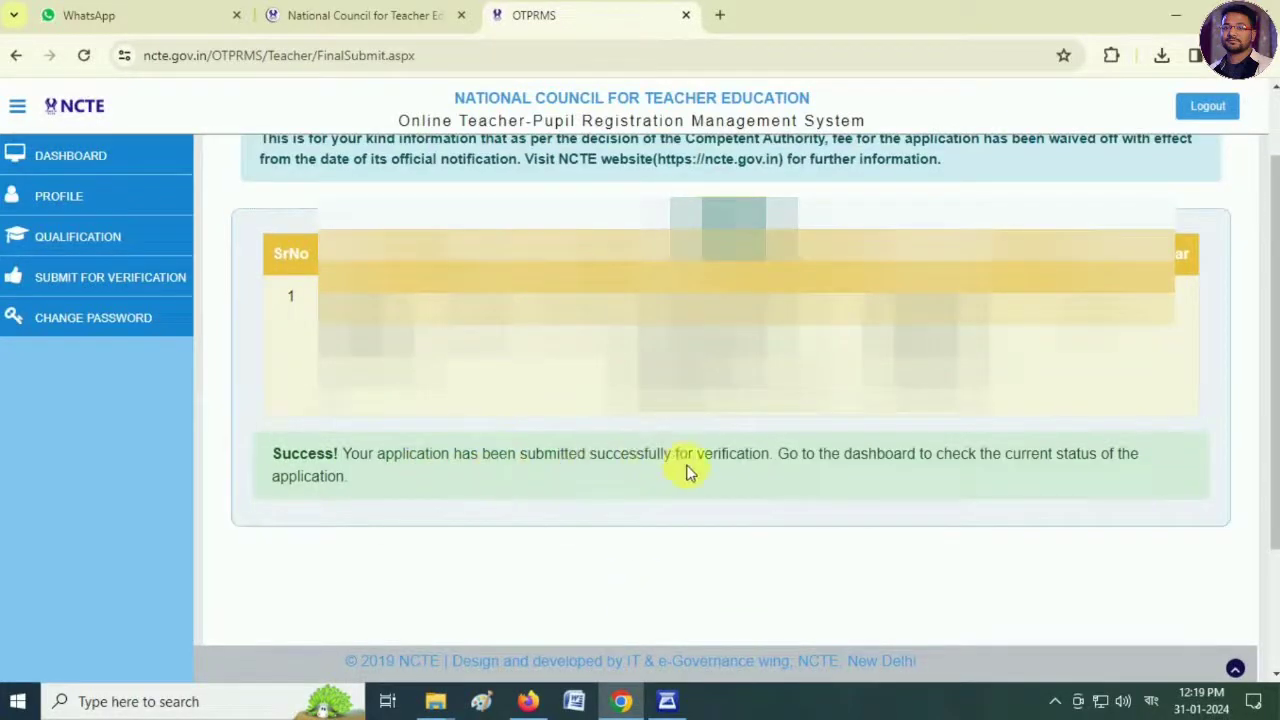
{"action": "scroll", "coordinate": [860, 477], "scroll_direction": "up", "scroll_amount": 1}
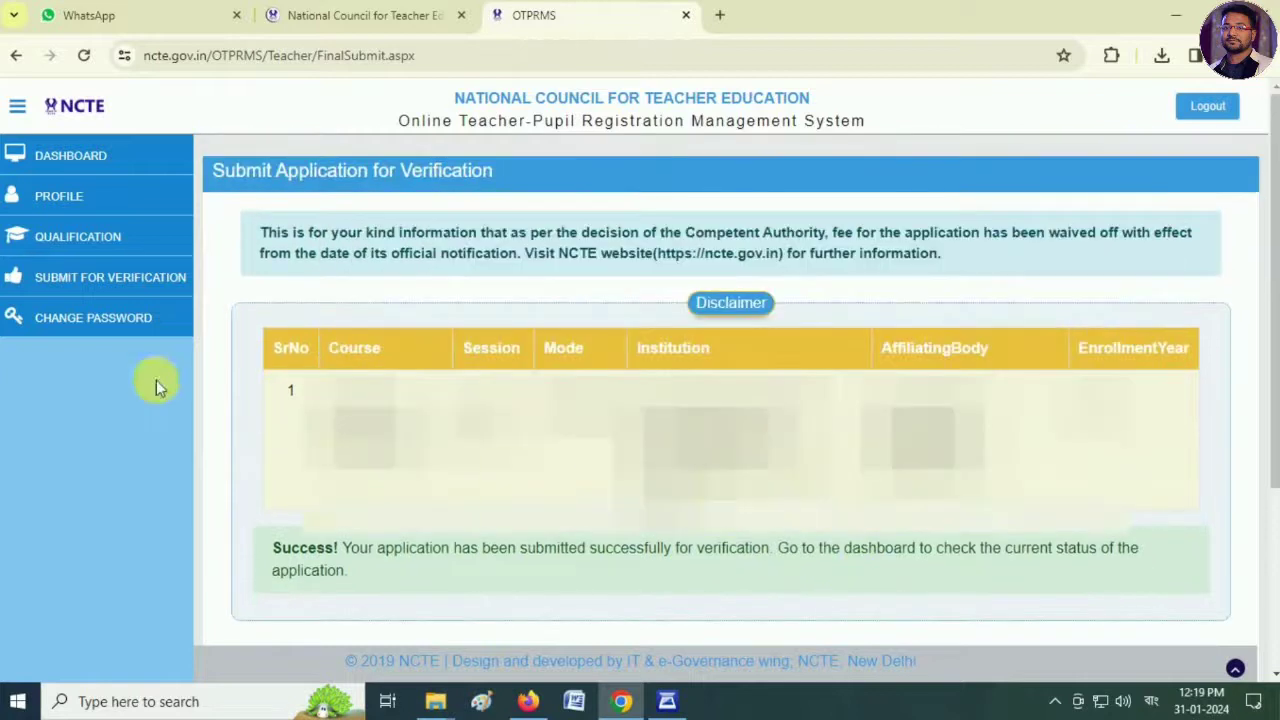
{"action": "left_click", "coordinate": [107, 280]}
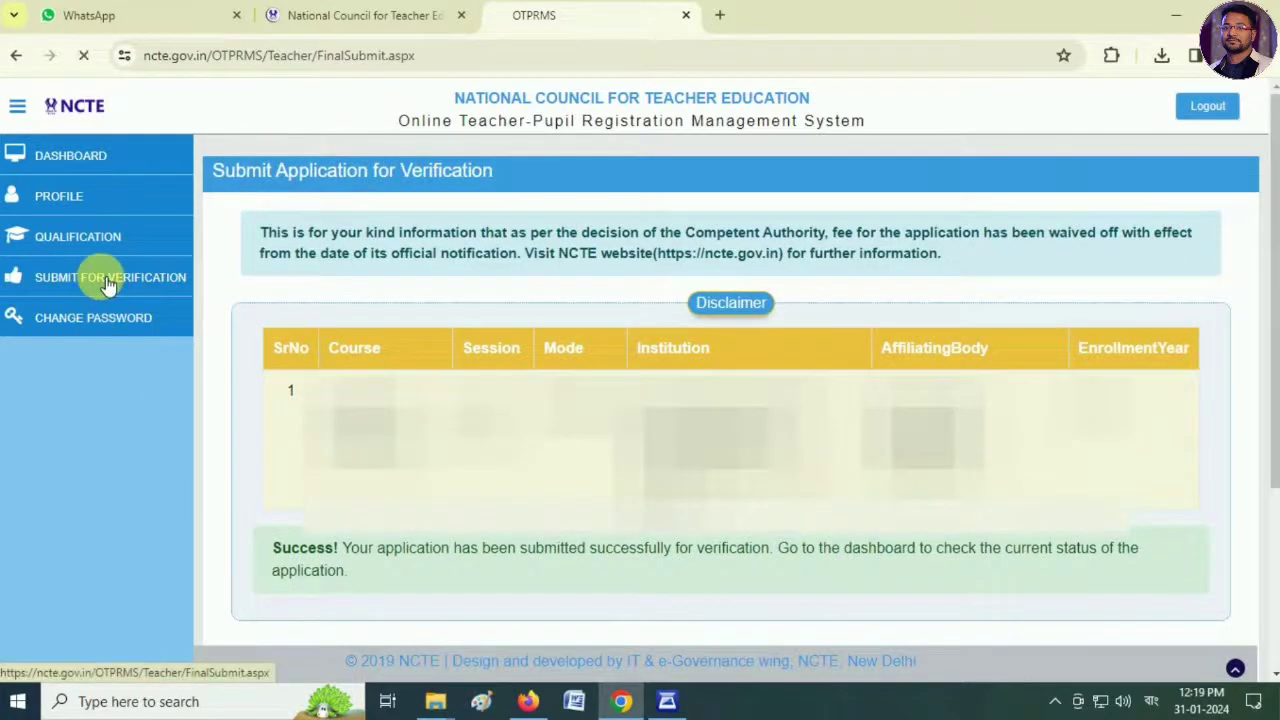
Open DASHBOARD to see the B.Ed 2021-2023 entry marked as Verification Pending.
{"action": "left_click", "coordinate": [85, 160]}
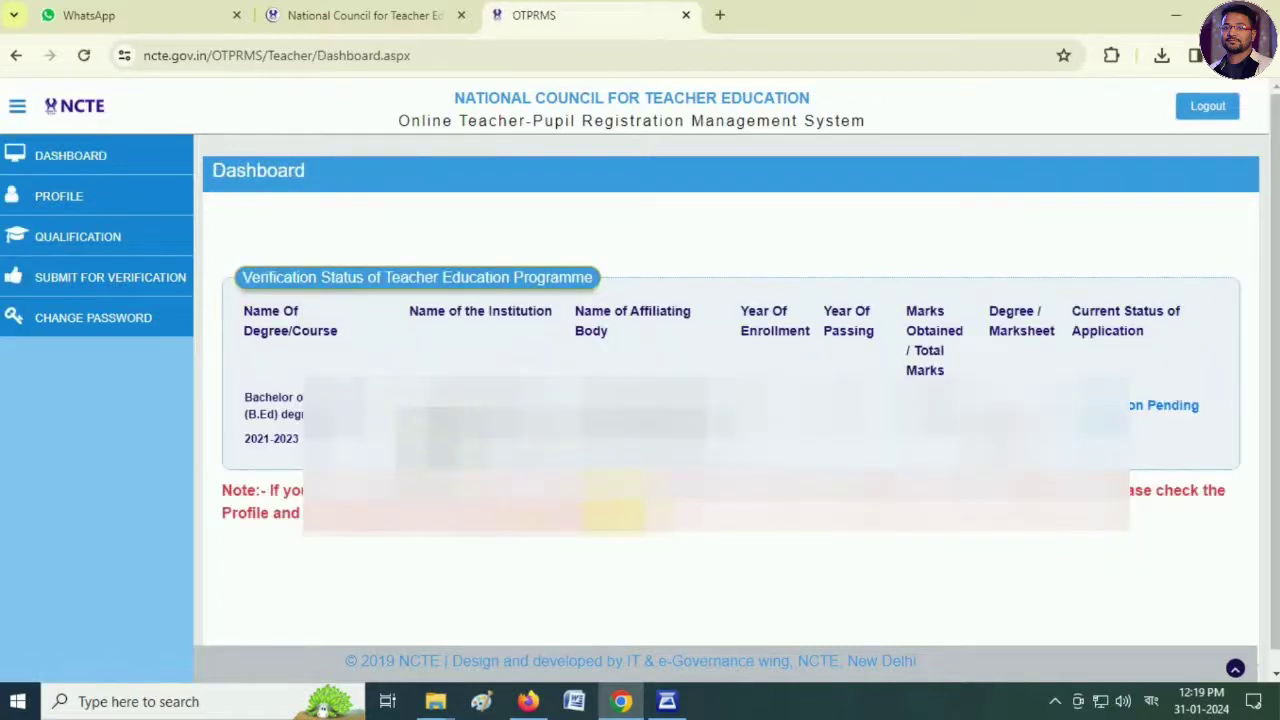